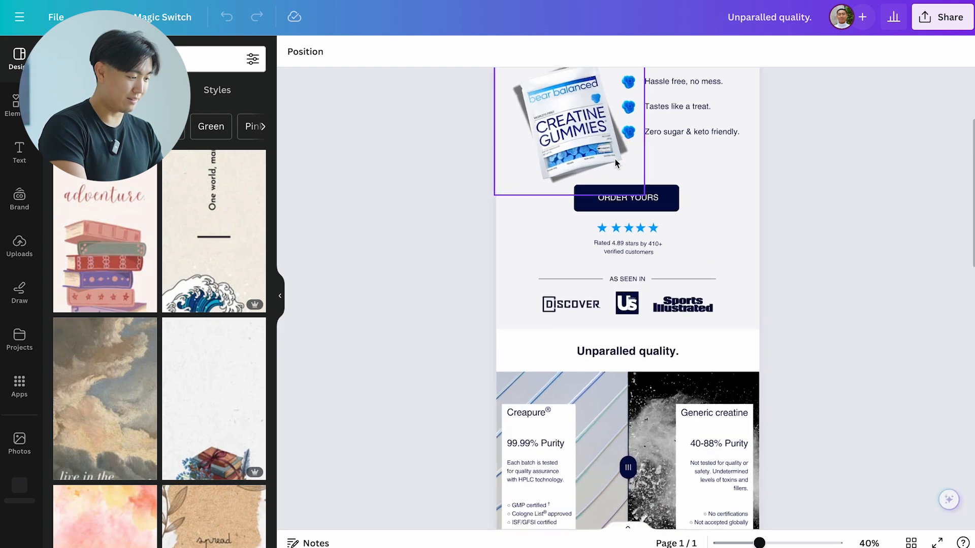
Review the creatine gummies email design from the discount offer down to the moneyback guarantee section
scroll(614, 160, down, 10)
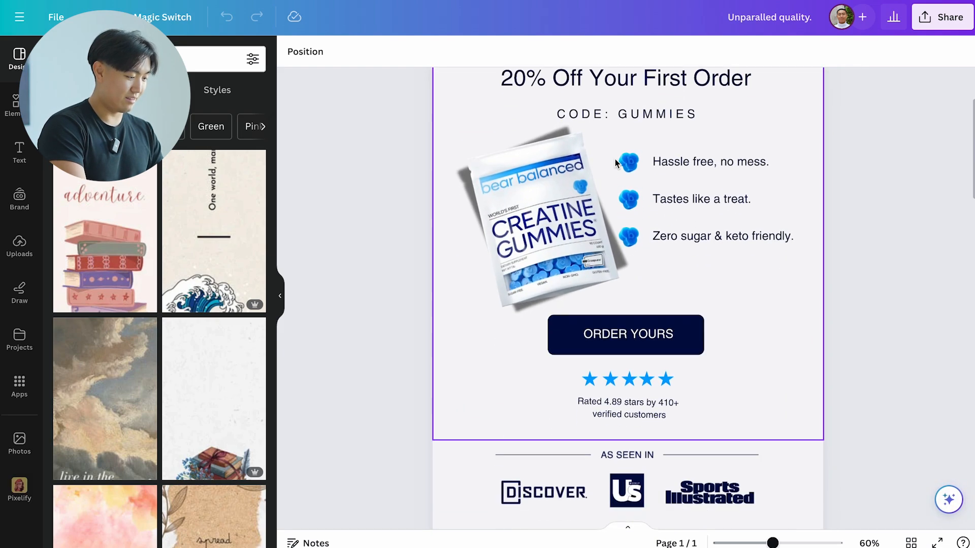
scroll(614, 159, down, 9)
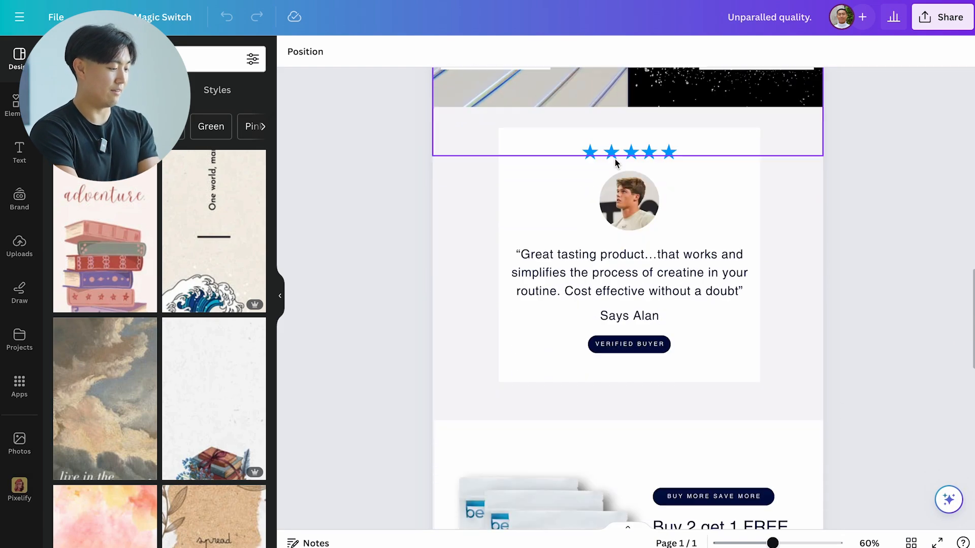
scroll(614, 160, down, 4)
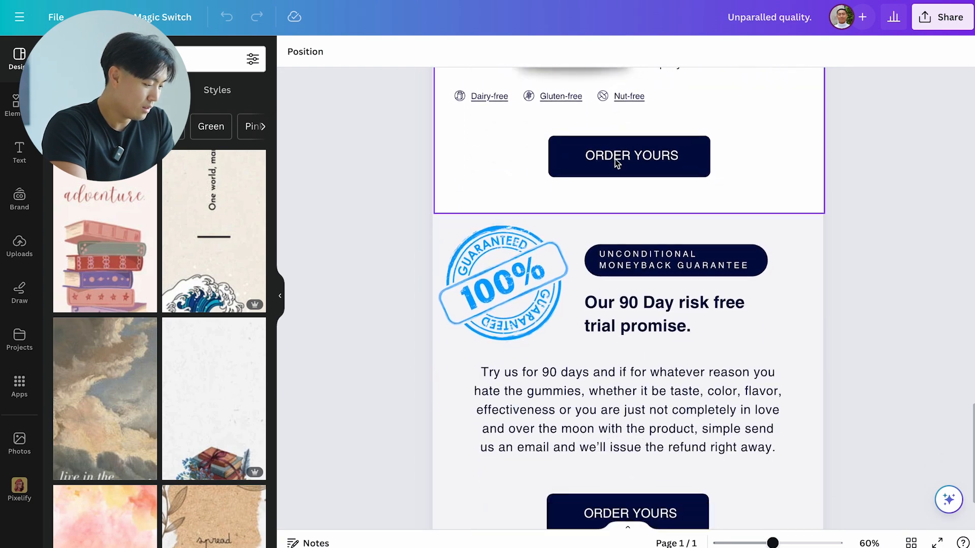
scroll(534, 303, up, 12)
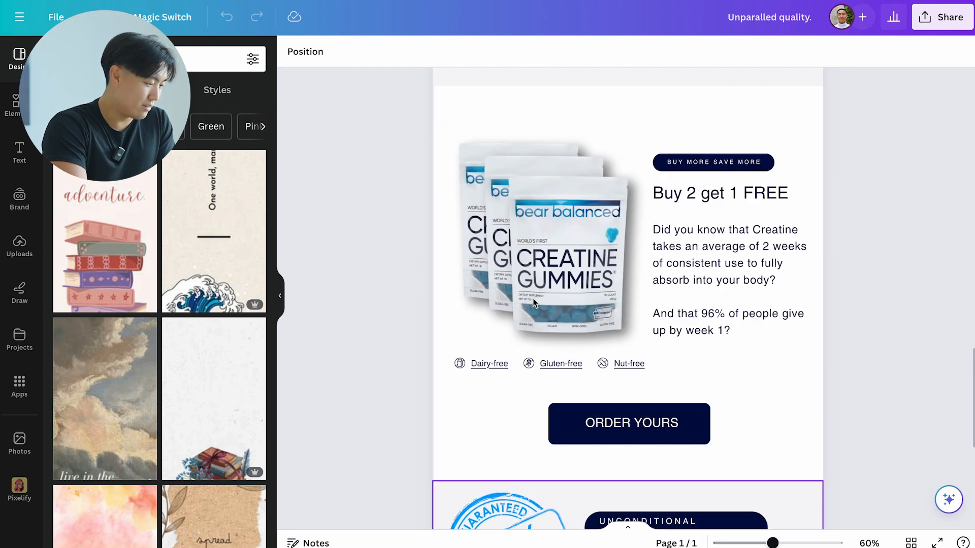
scroll(533, 302, up, 8)
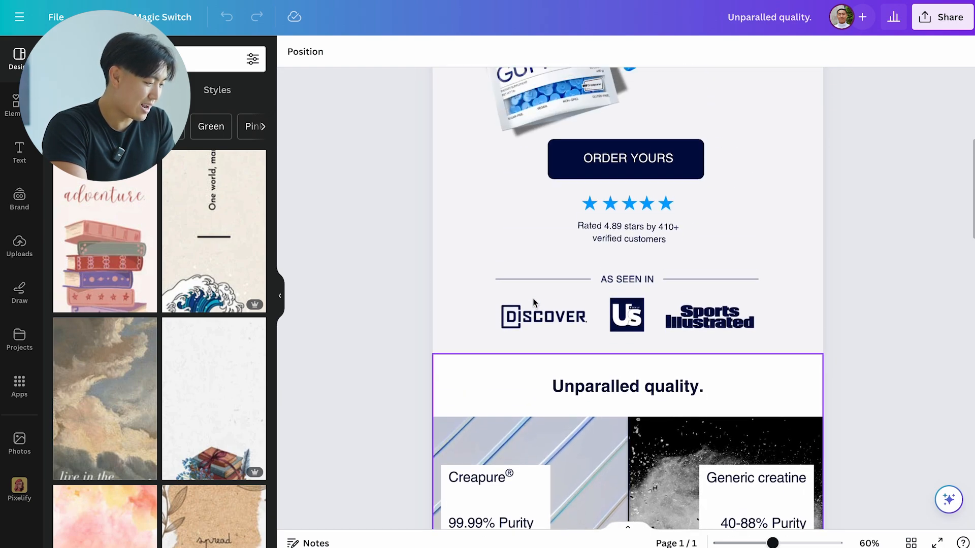
scroll(591, 202, up, 2)
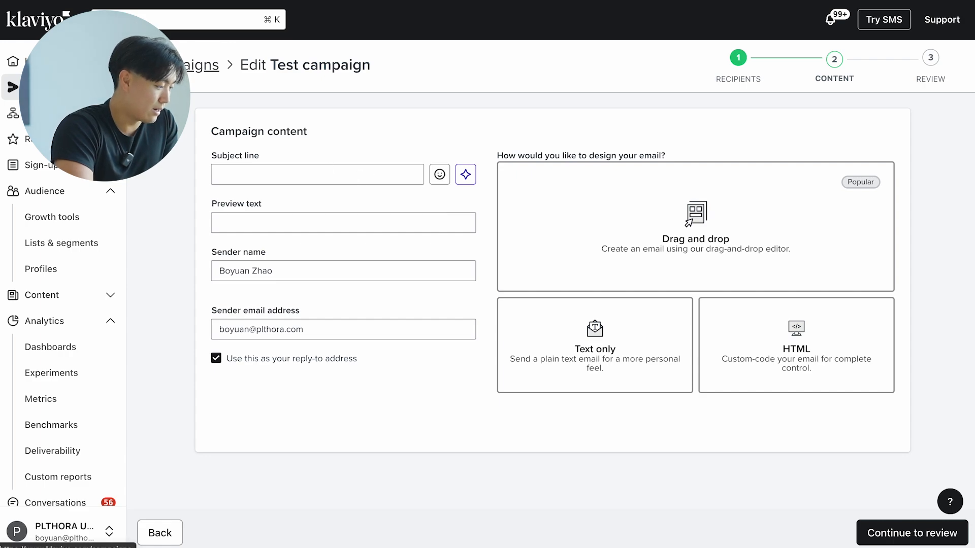
Switch to Klaviyo and exit the Test campaign, discarding its unsaved changes
click(203, 65)
click(659, 92)
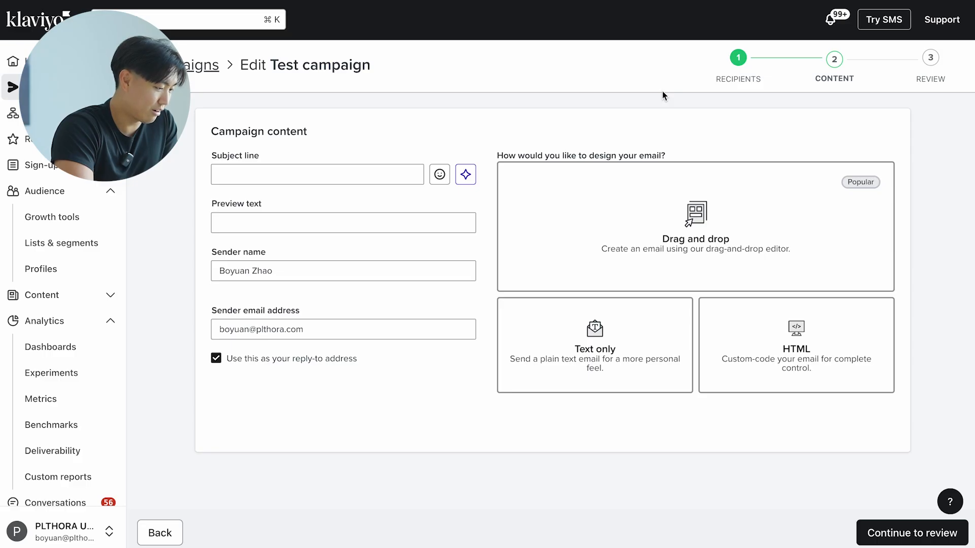
click(367, 174)
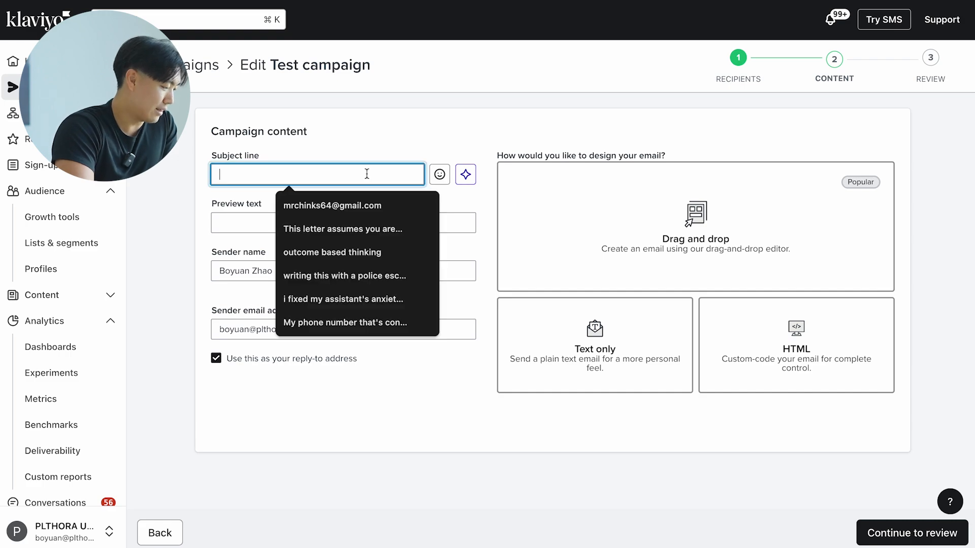
key(Escape)
click(191, 75)
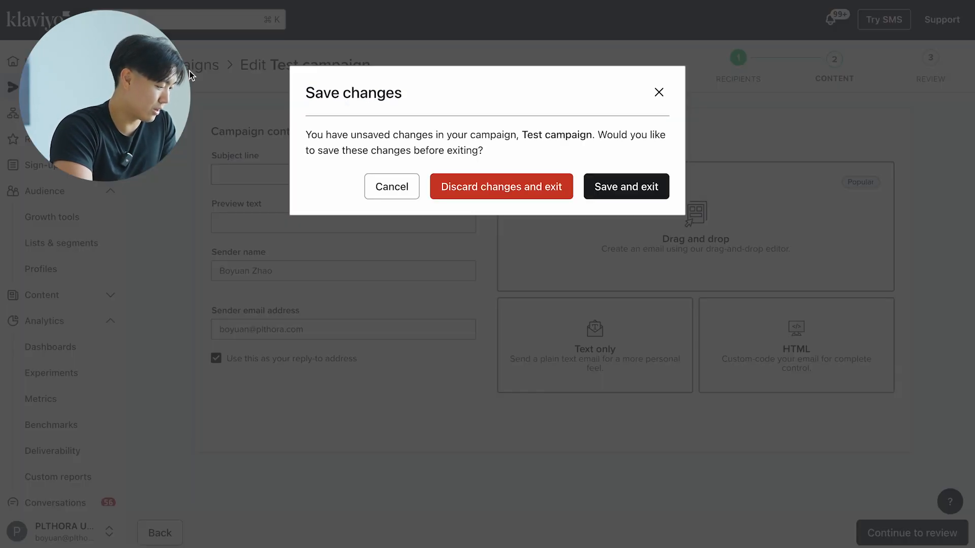
click(509, 190)
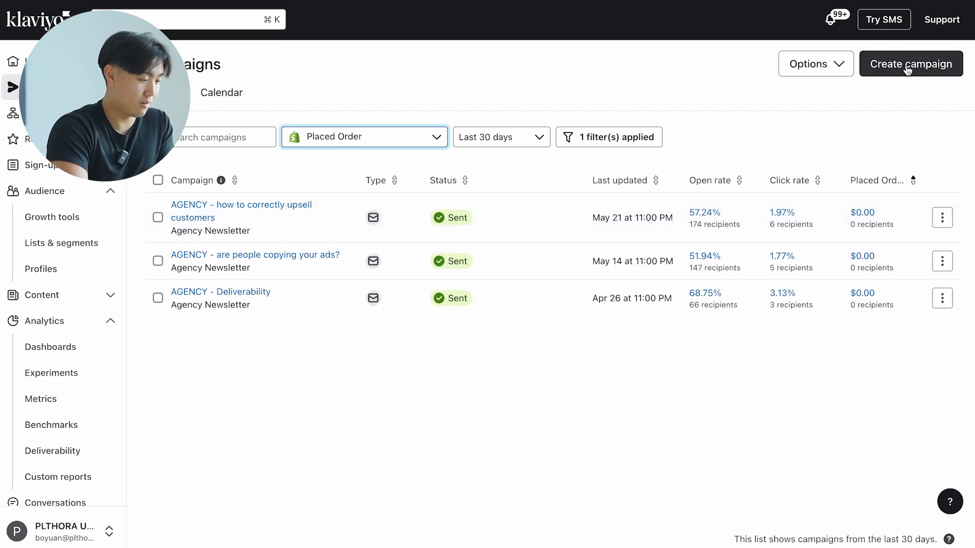
Create a new email campaign named "FREE COURSE YT - Gummies", keeping May 24, 2024 as its date
click(883, 67)
click(806, 103)
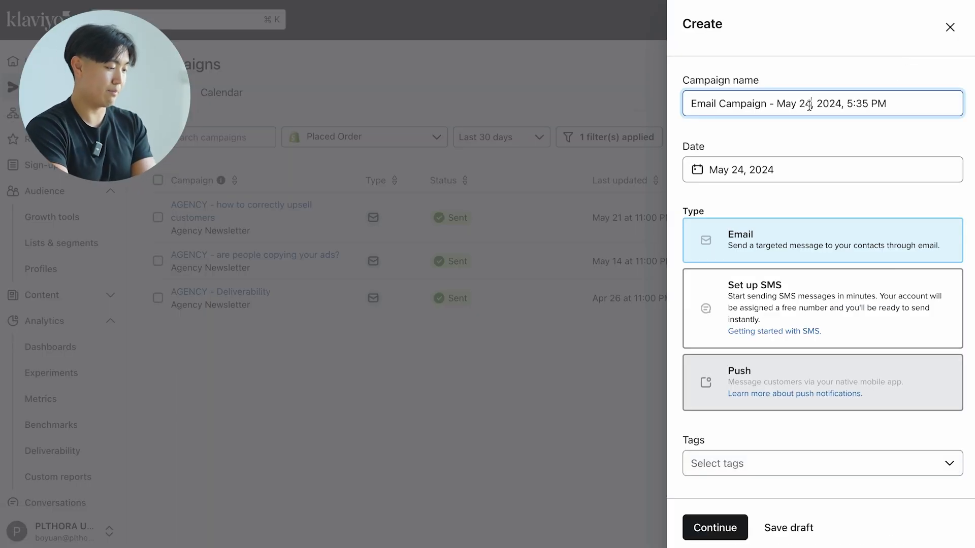
key(super+a)
text(Te)
key(BackSpace)
key(BackSpace)
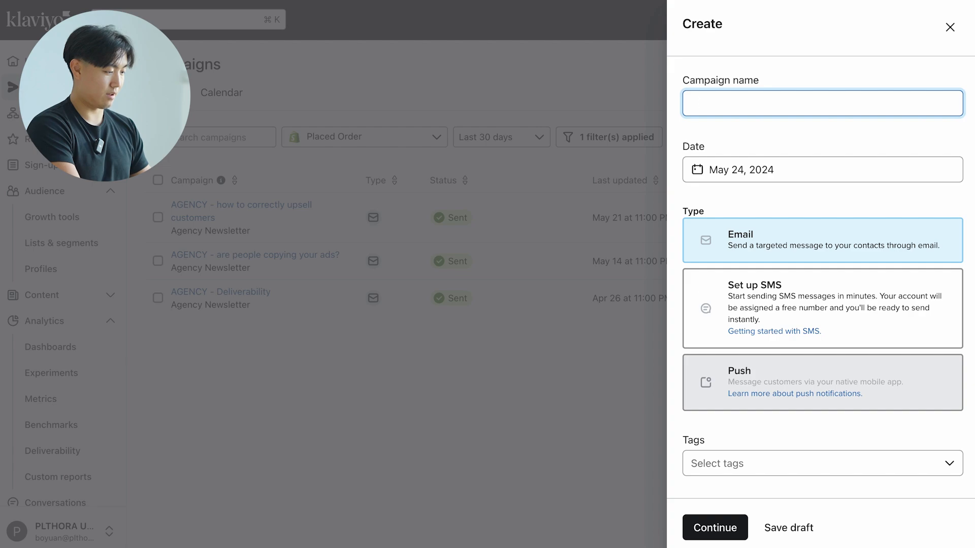
text(FREE COURSE YT)
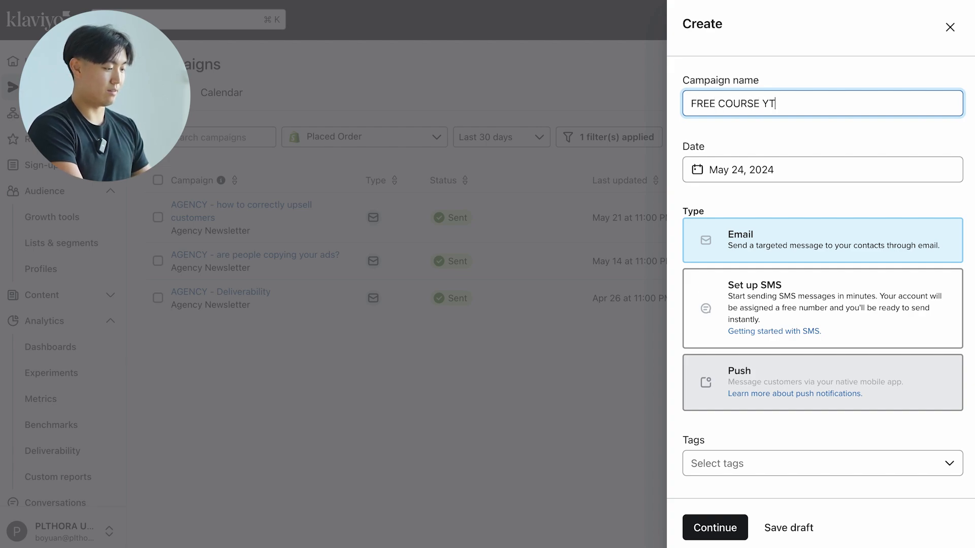
text( - GUmm)
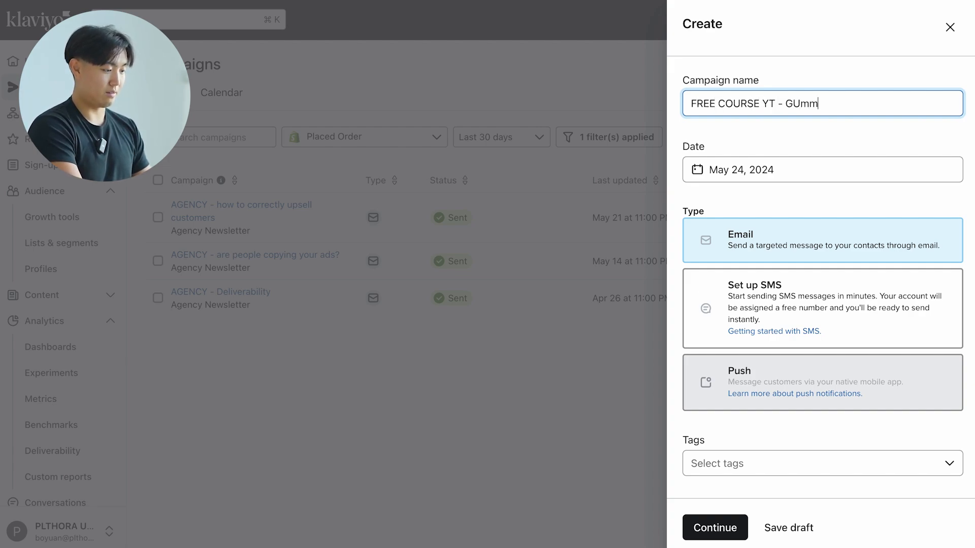
key(BackSpace)
key(BackSpace)
key(BackSpace)
text(ummies)
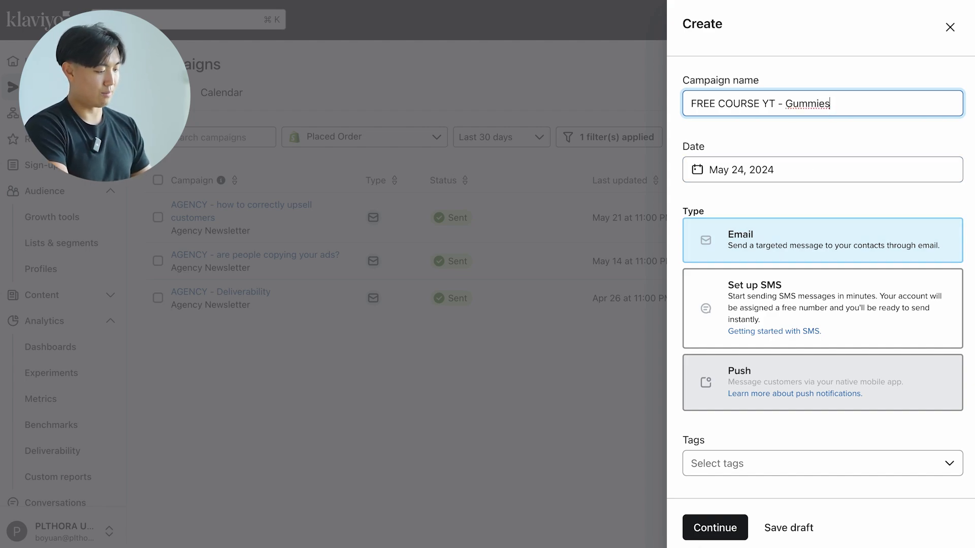
scroll(812, 211, down, 1)
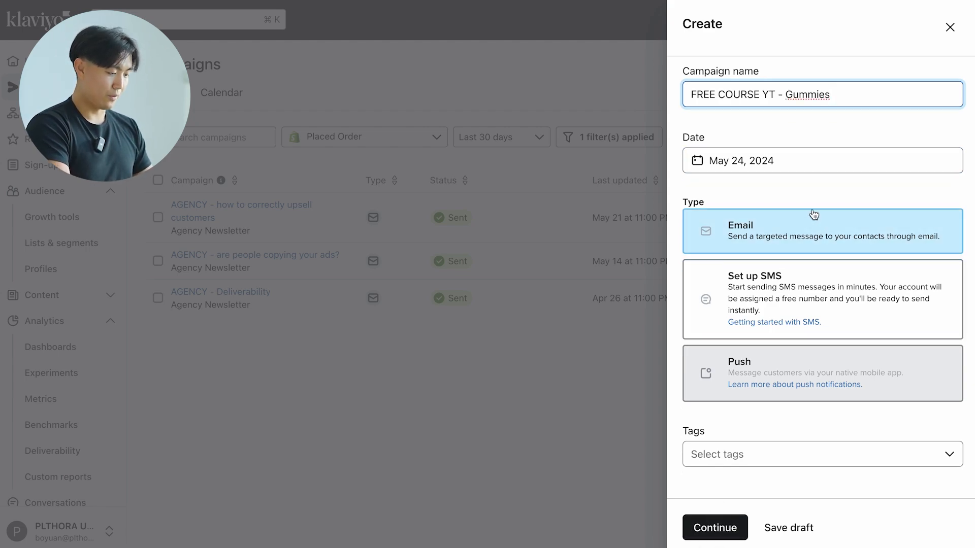
click(715, 528)
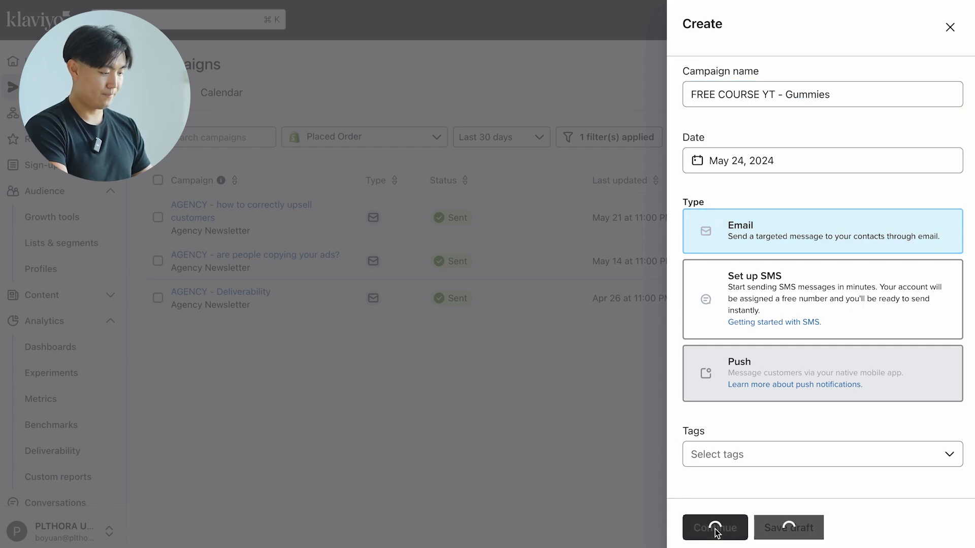
Set the campaign to send to the Agency Newsletter list
click(405, 289)
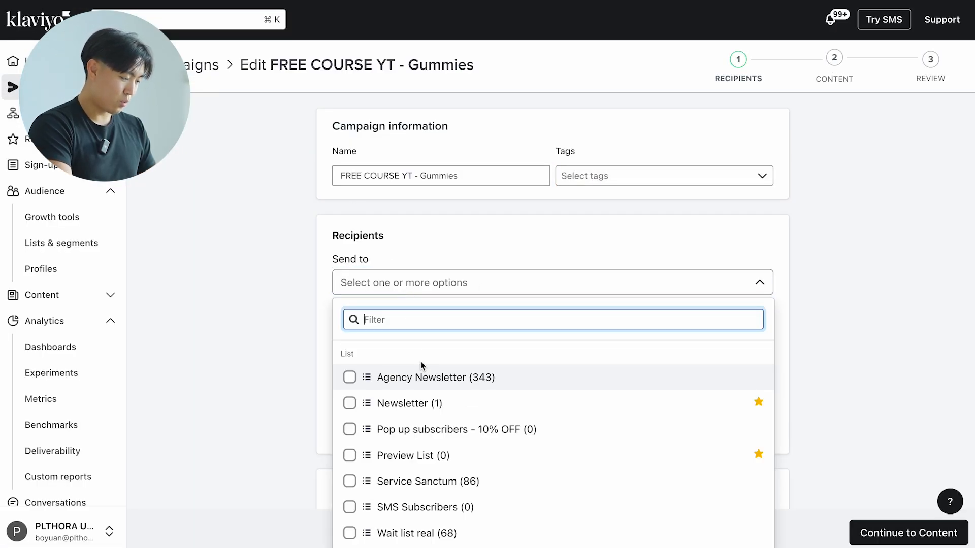
click(429, 379)
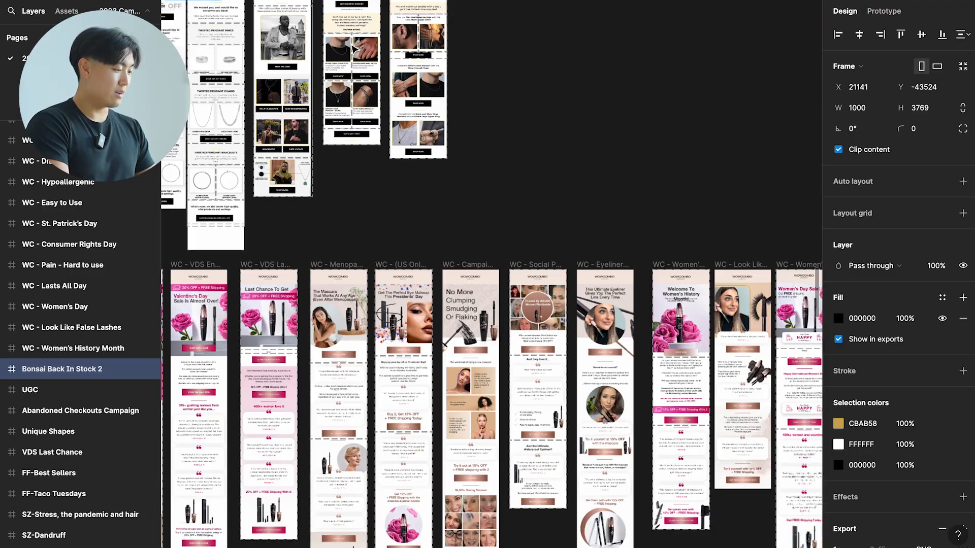
Switch to Figma and look over the rows of past email campaign designs on the canvas
scroll(350, 52, down, 5)
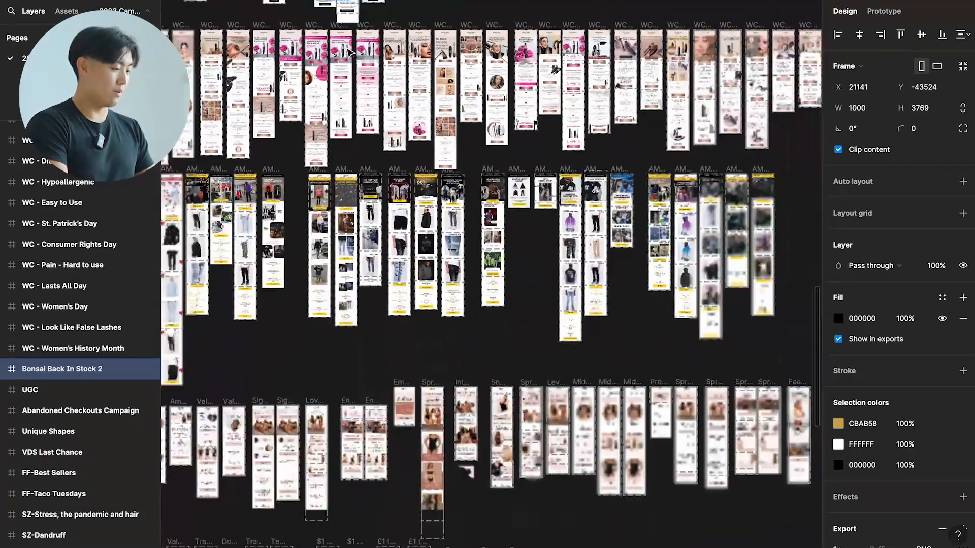
scroll(350, 52, down, 5)
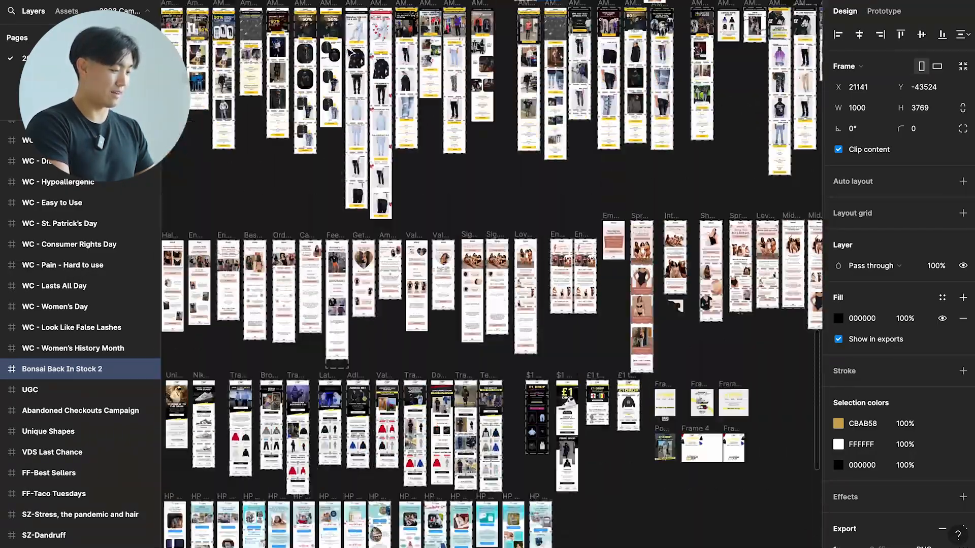
scroll(351, 52, down, 10)
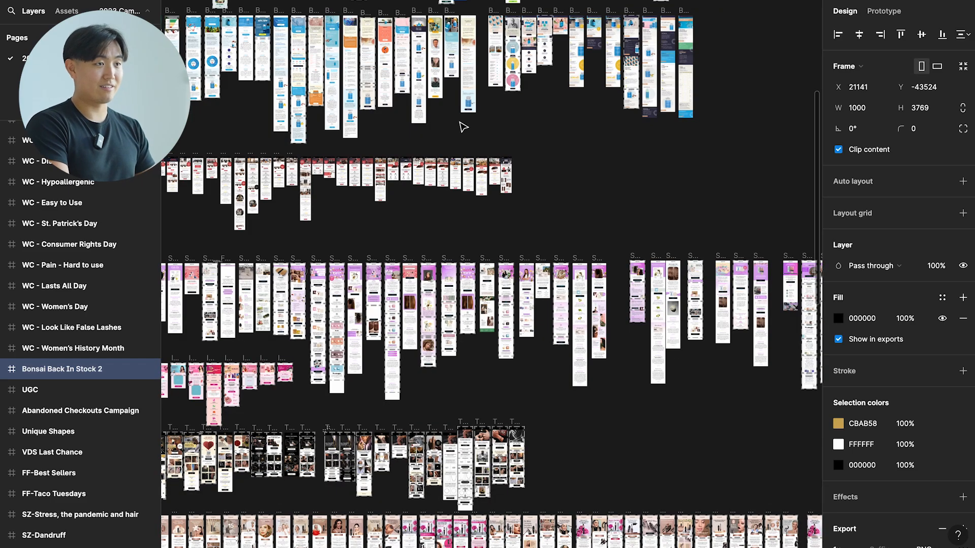
scroll(463, 127, down, 10)
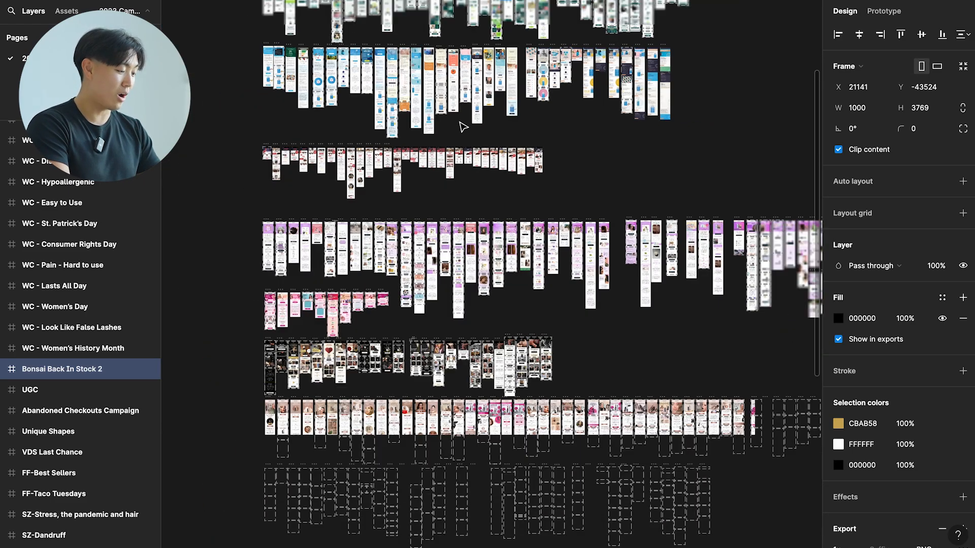
scroll(463, 125, up, 10)
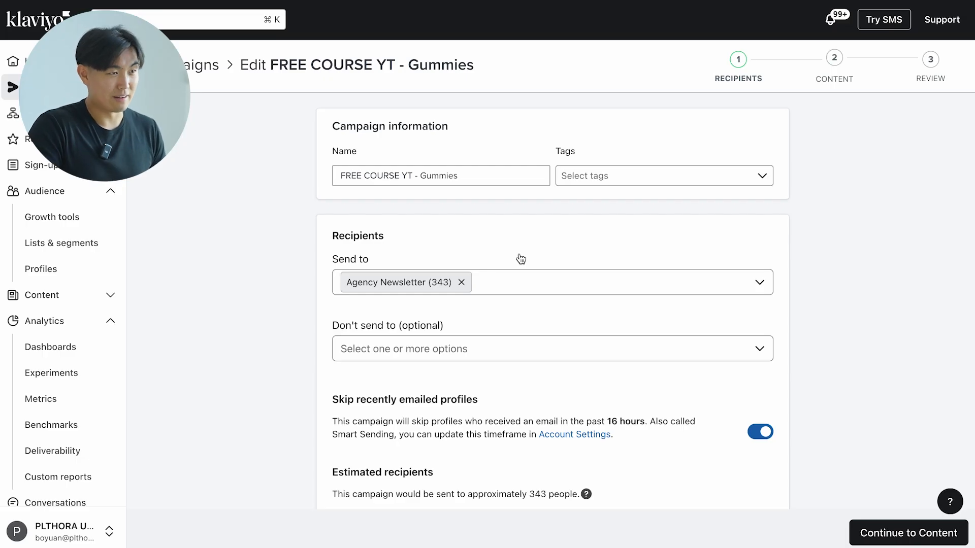
Return to the Klaviyo campaign, continue to its content stage and examine the subject, preview text and sender fields
click(909, 534)
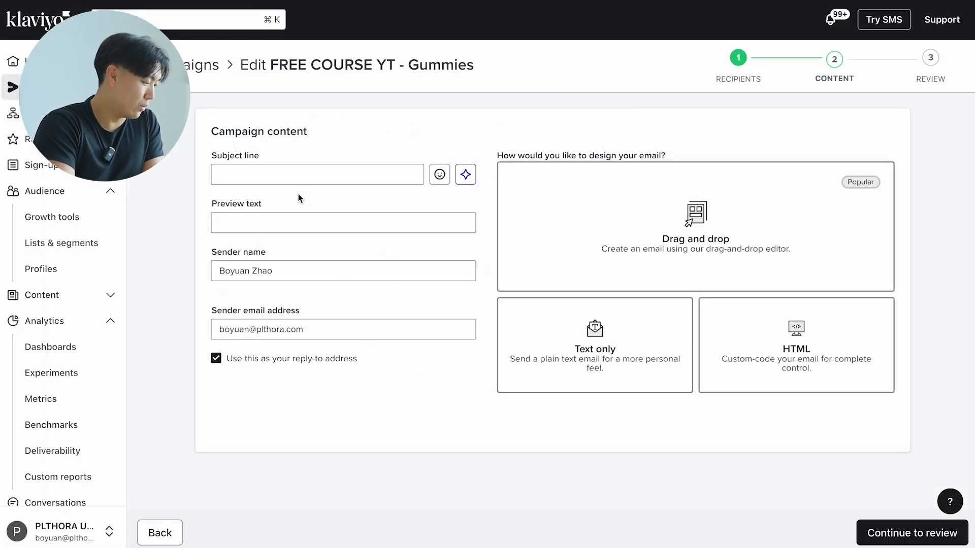
drag(197, 156, 286, 158)
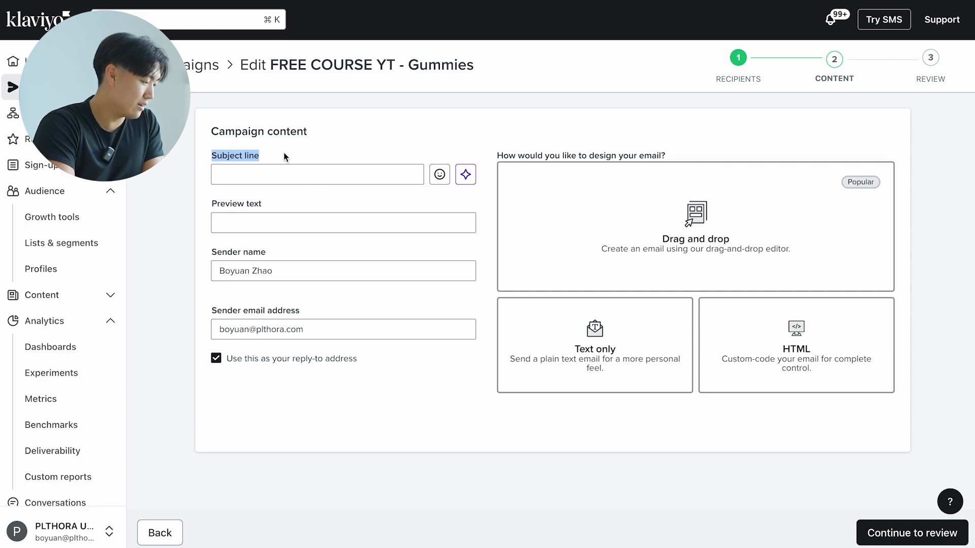
drag(193, 206, 271, 208)
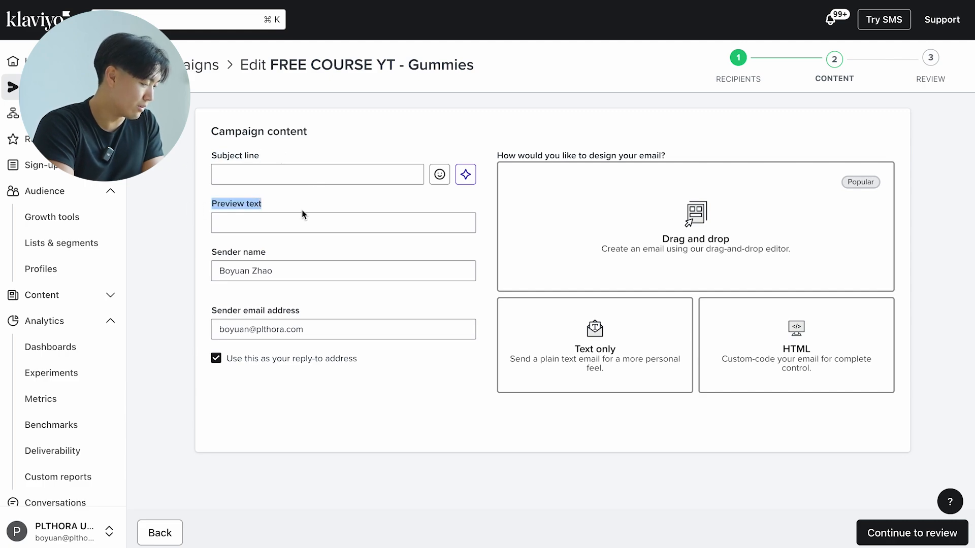
drag(197, 254, 304, 262)
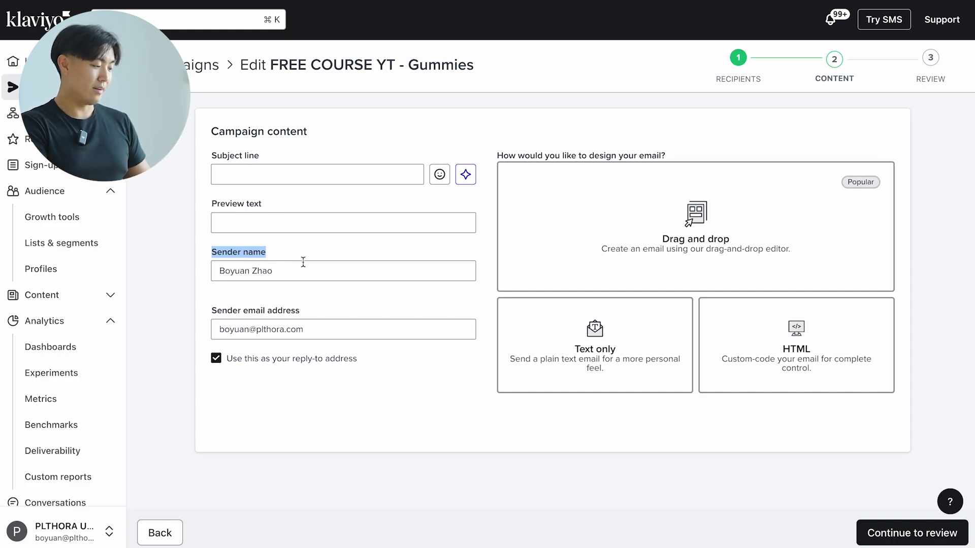
click(281, 325)
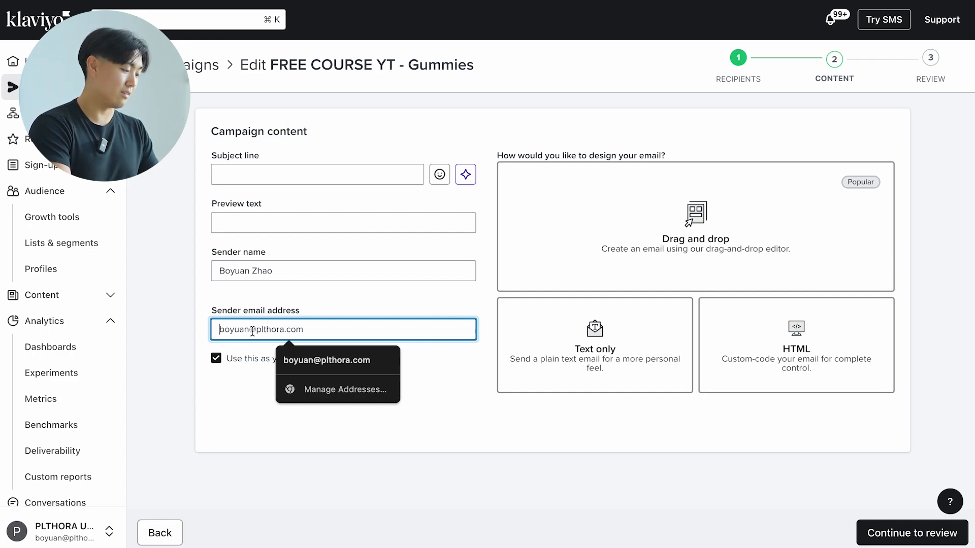
drag(253, 331, 380, 331)
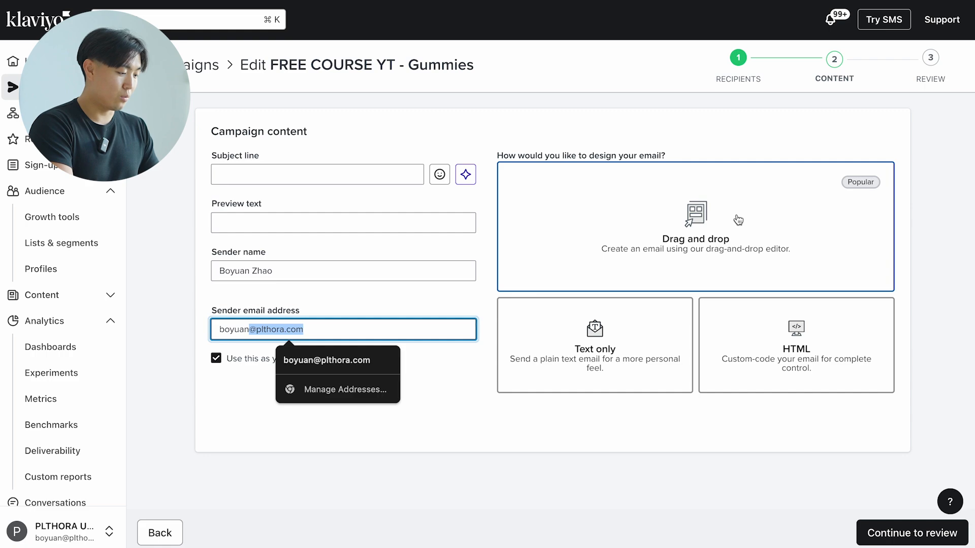
Choose the drag-and-drop email design method and browse the seasonal templates in the template library
drag(485, 115, 638, 155)
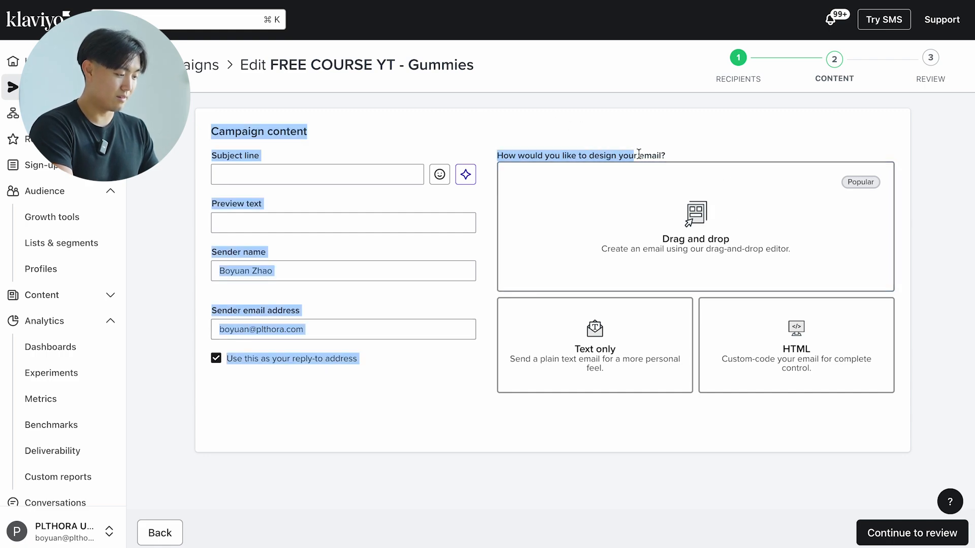
click(645, 152)
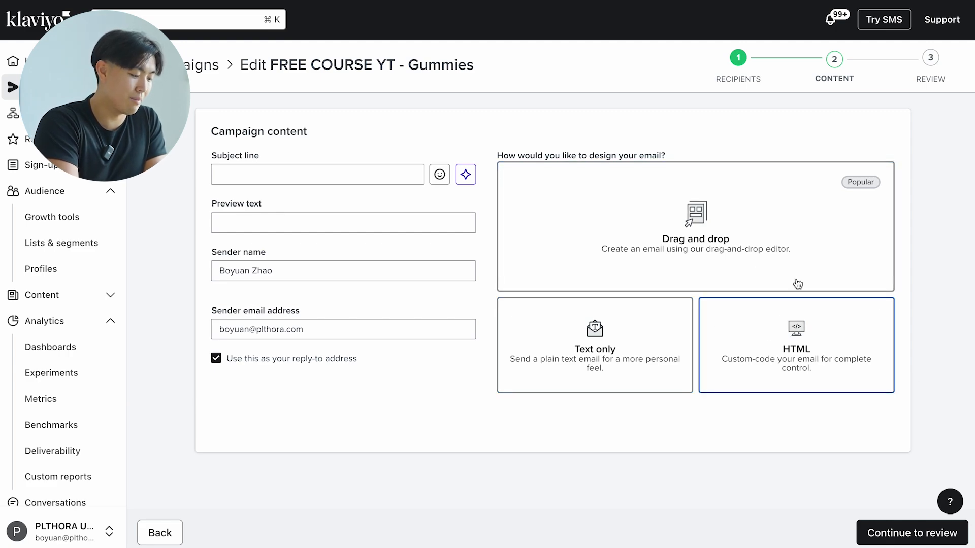
click(736, 233)
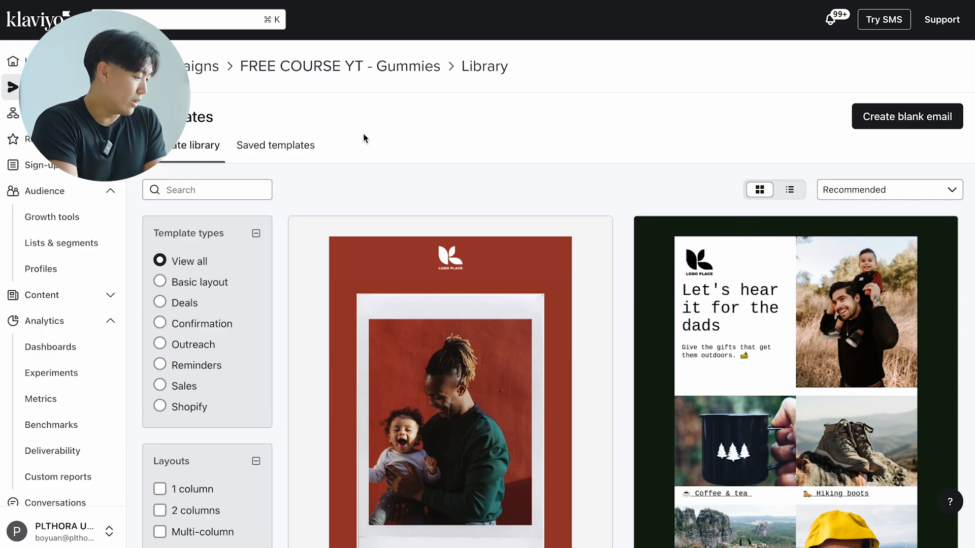
scroll(360, 289, down, 8)
scroll(493, 277, down, 2)
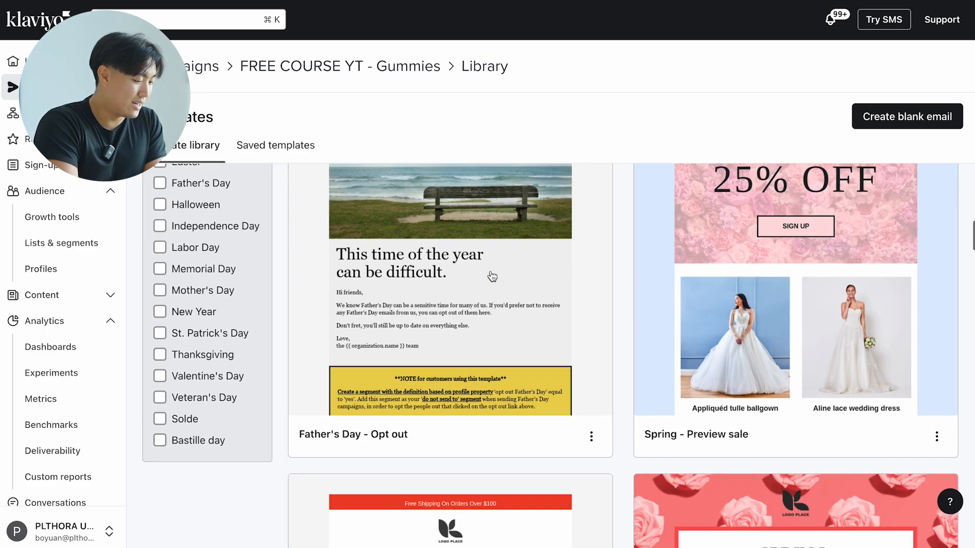
scroll(492, 276, down, 15)
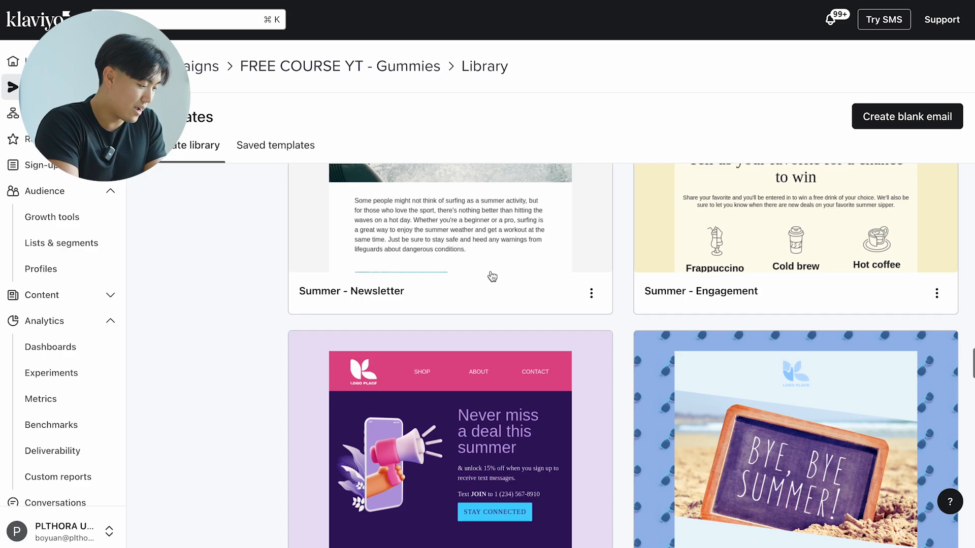
Finish browsing the template library, create a blank email instead and check the universal content blocks
scroll(492, 277, down, 15)
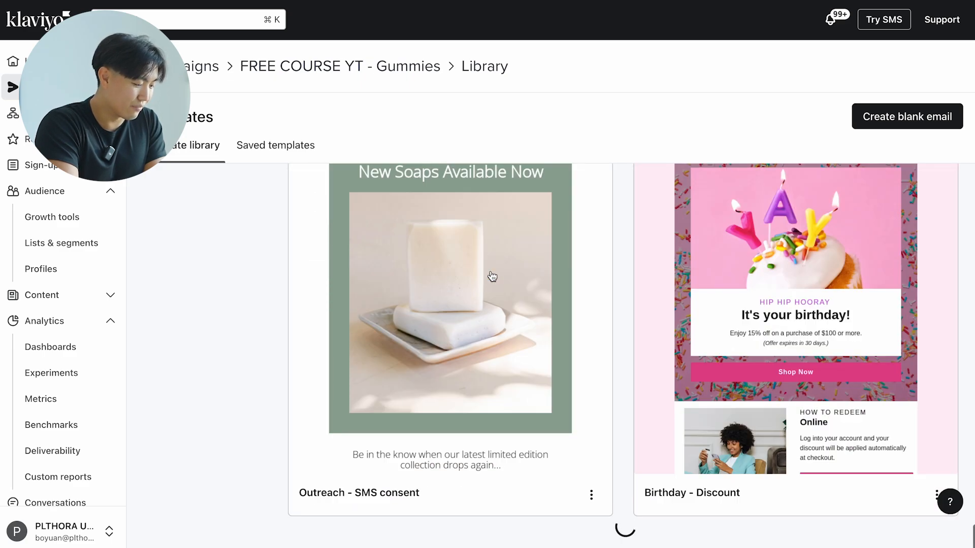
scroll(492, 277, up, 20)
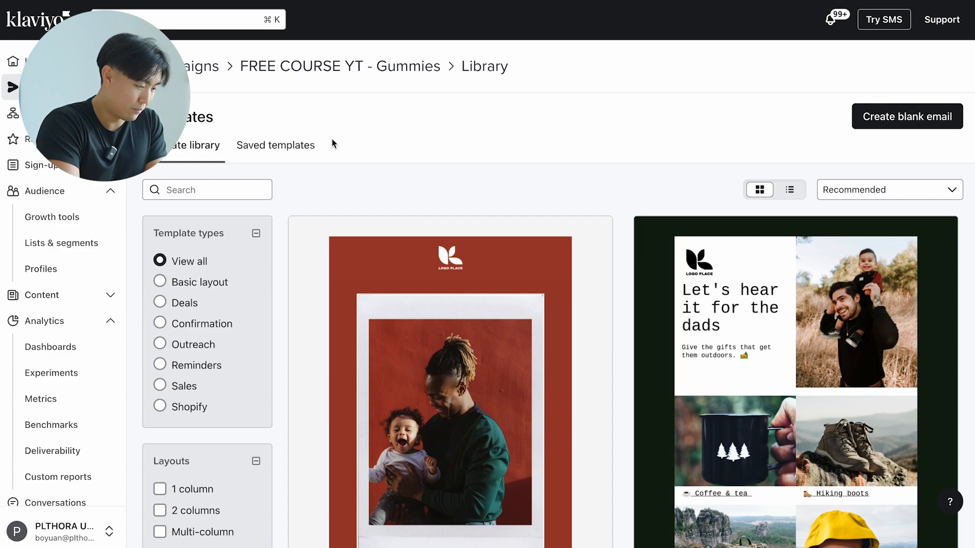
click(875, 117)
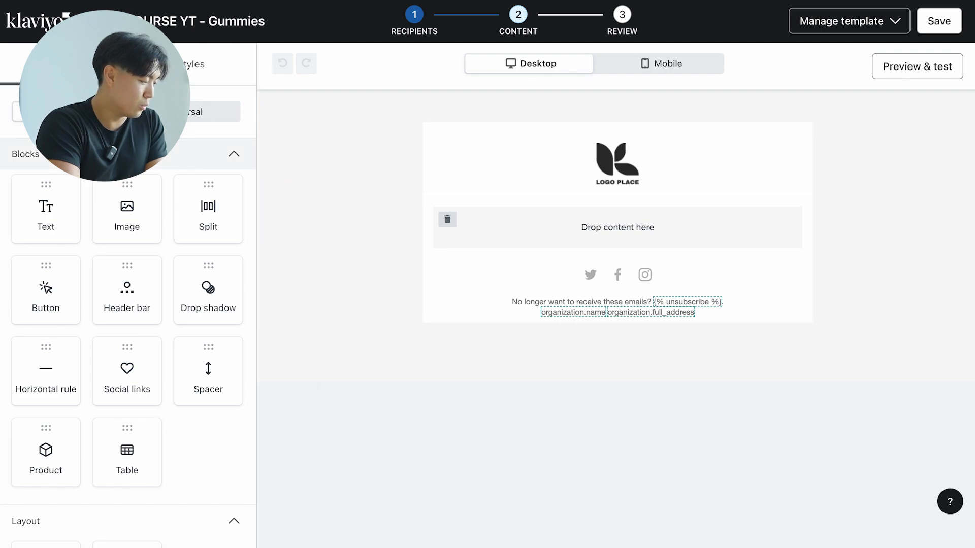
click(178, 112)
click(76, 112)
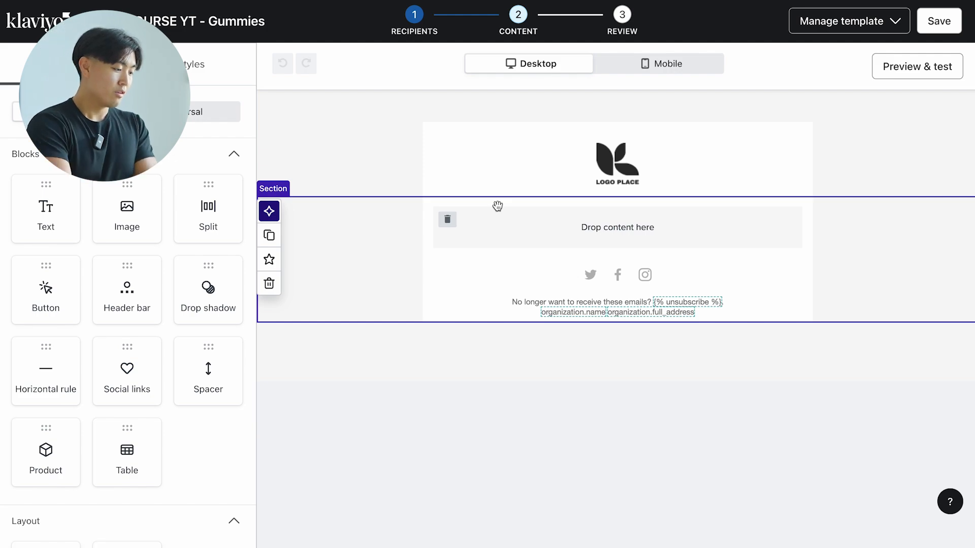
Open the social links block with its Twitter entry and try to save the block as universal content named "Social Links"
click(544, 283)
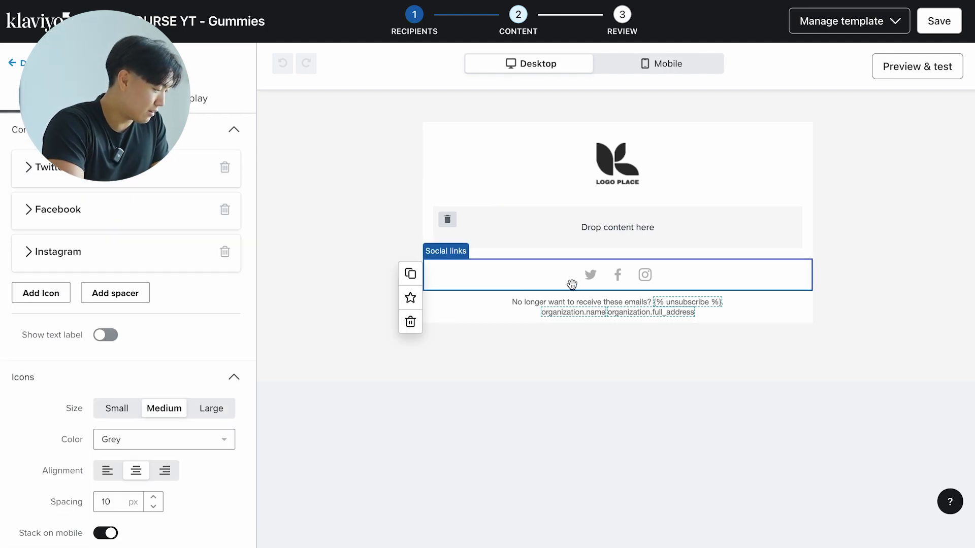
click(185, 169)
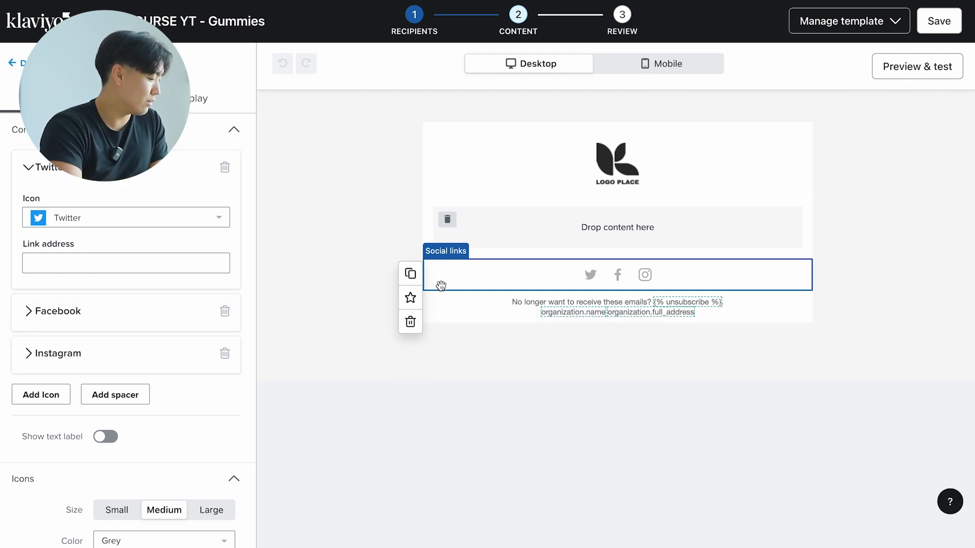
click(410, 298)
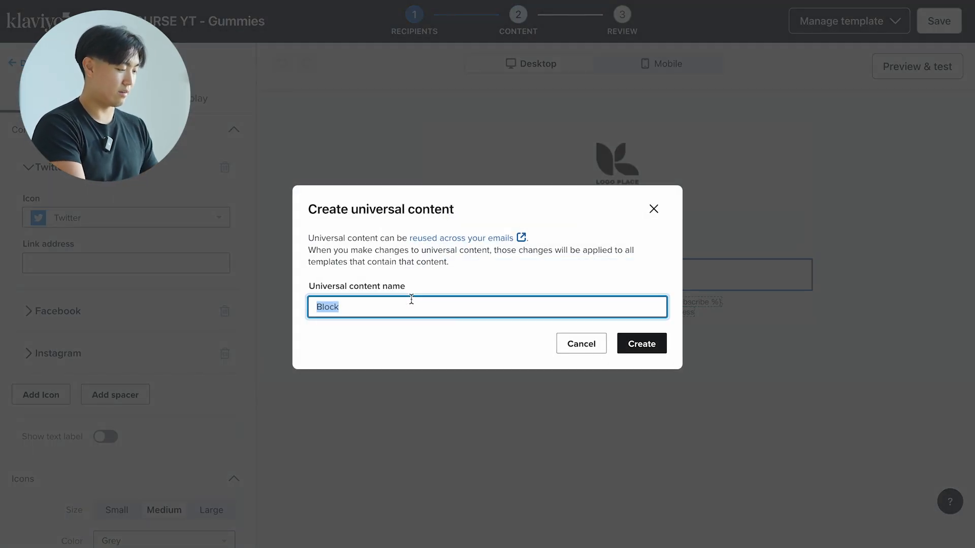
text(Social Links)
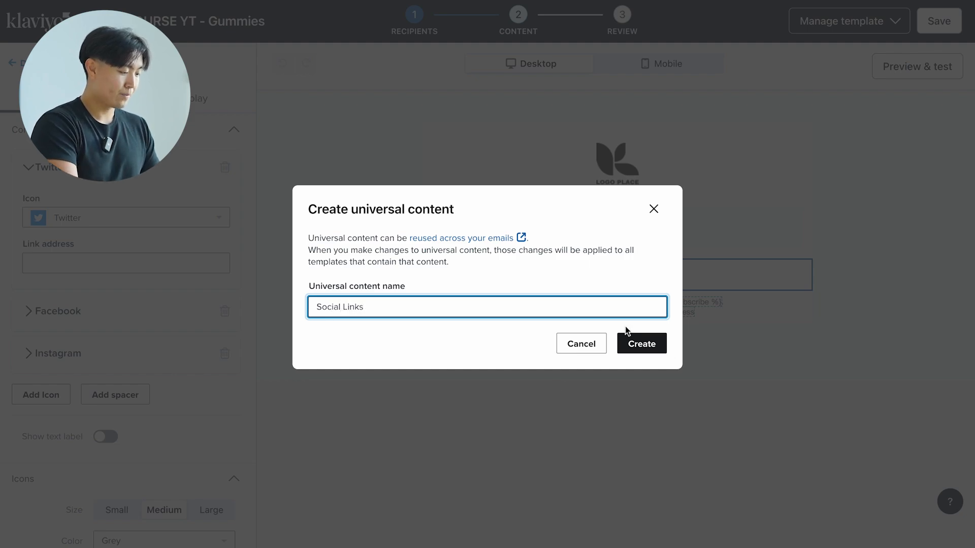
click(635, 341)
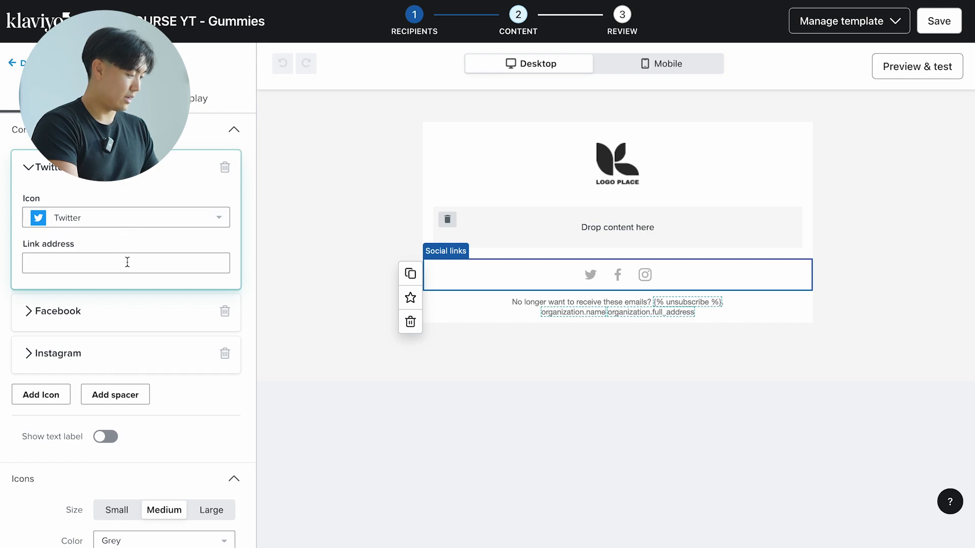
Change the Facebook icon in the social links block to YouTube and check the Instagram entry
click(147, 311)
click(166, 361)
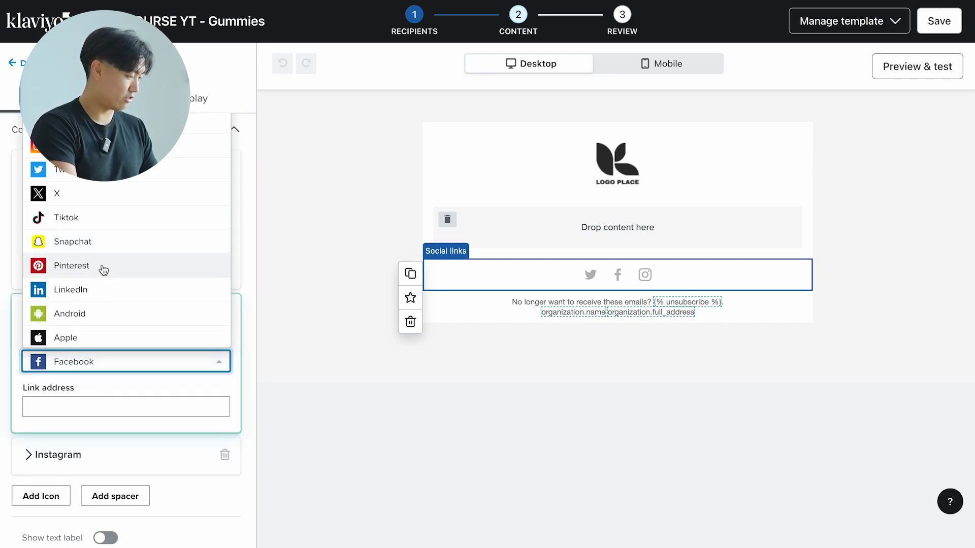
click(213, 146)
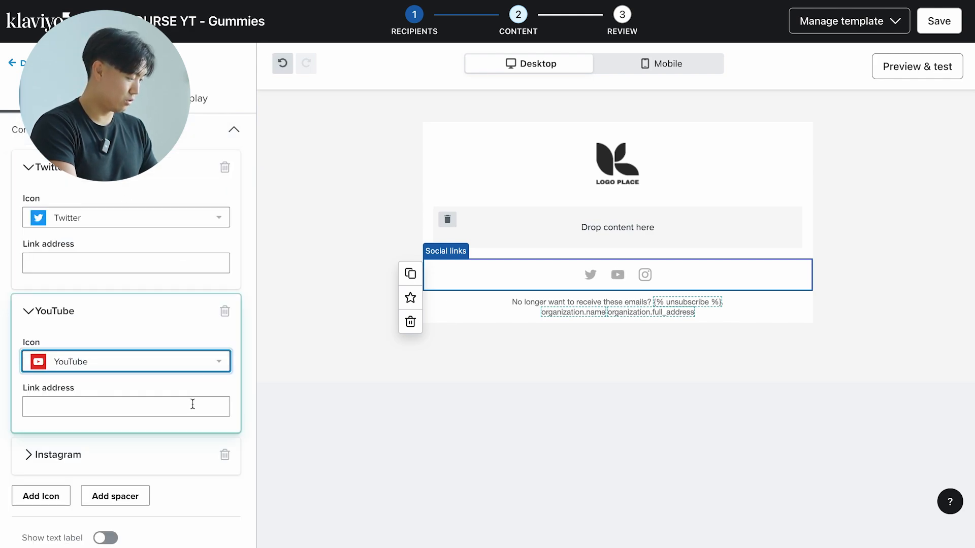
click(116, 314)
click(139, 357)
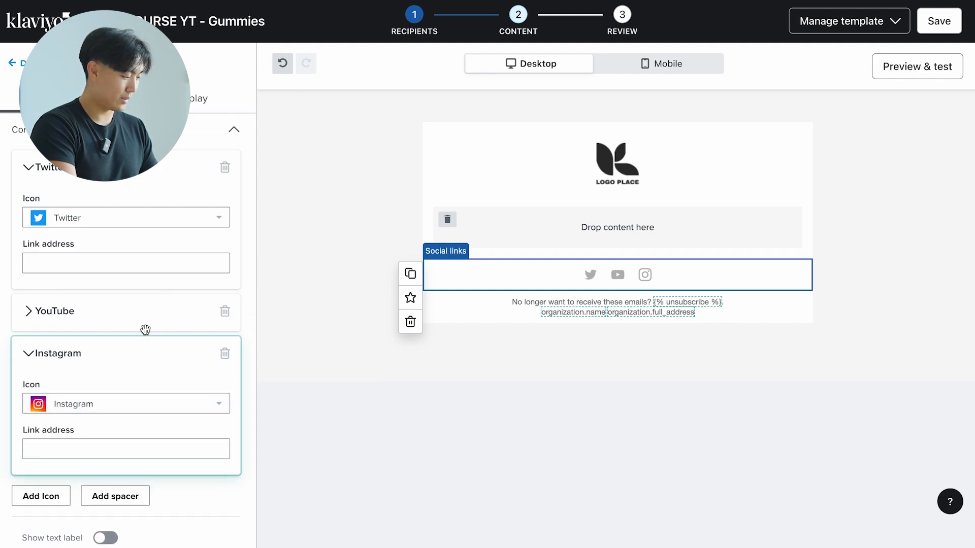
click(124, 345)
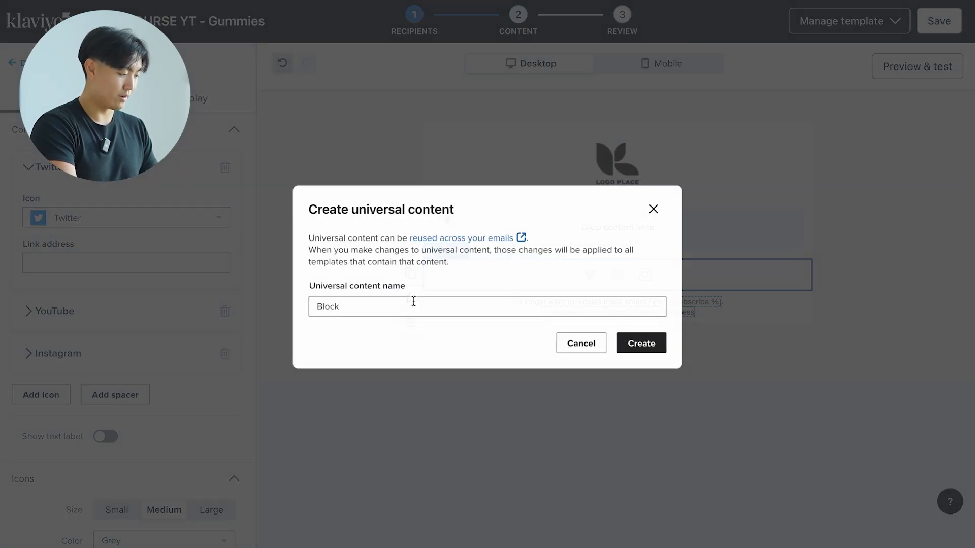
click(410, 297)
double_click(381, 312)
text(Social)
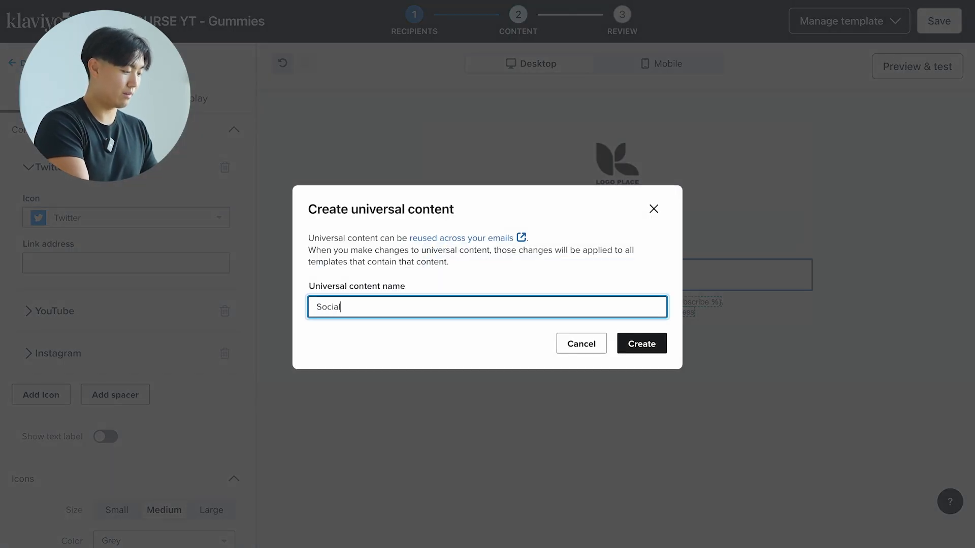
text( Links)
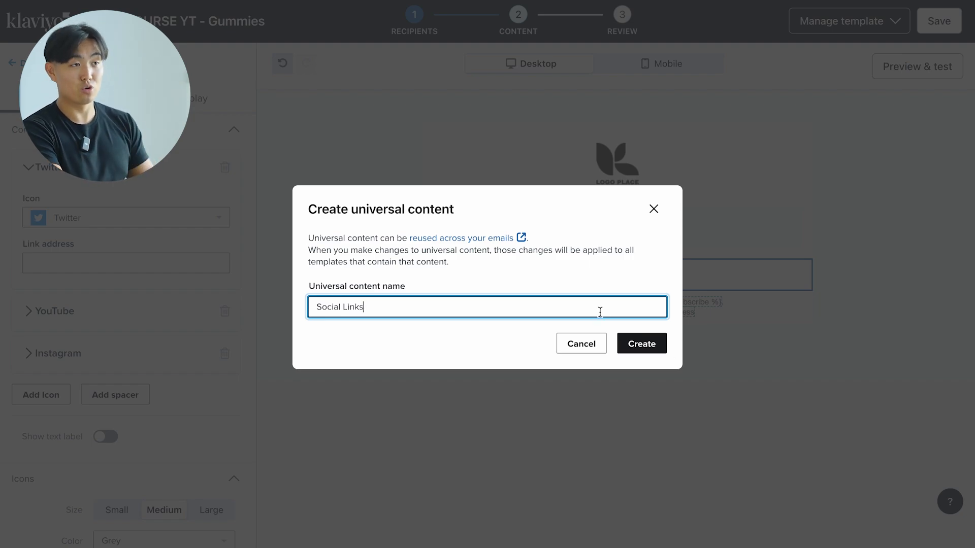
click(592, 349)
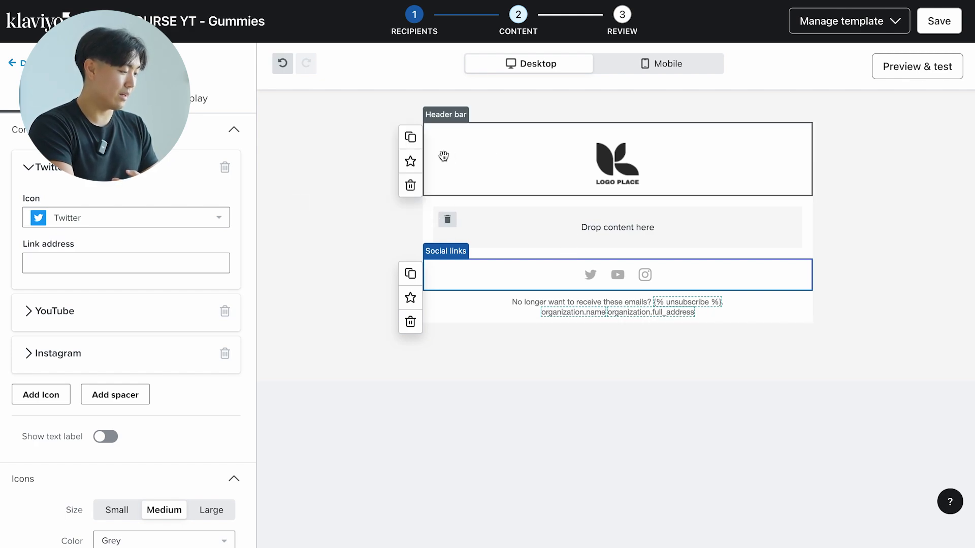
Open the email's header bar block, switch to the Canva gummies design and group the bear balanced logo with its white header background
click(470, 152)
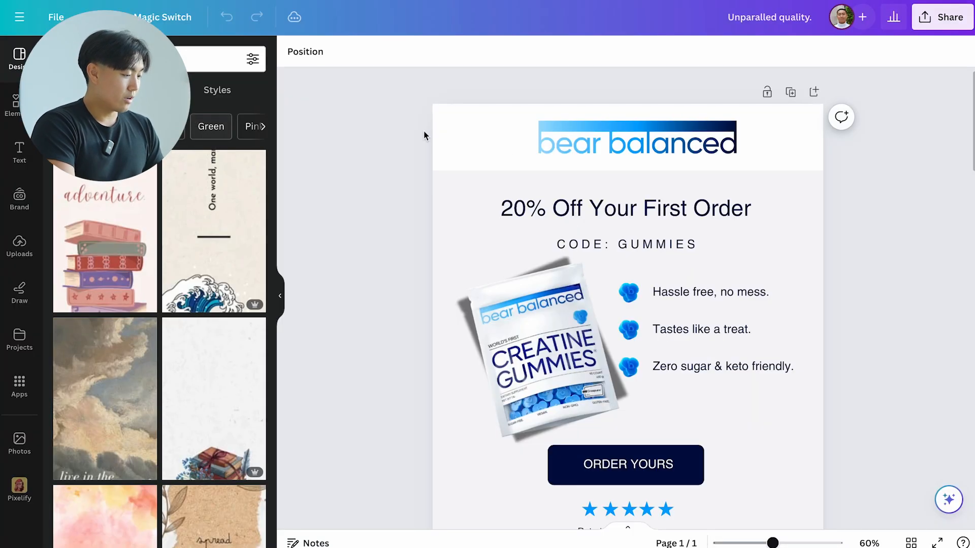
drag(386, 111, 822, 172)
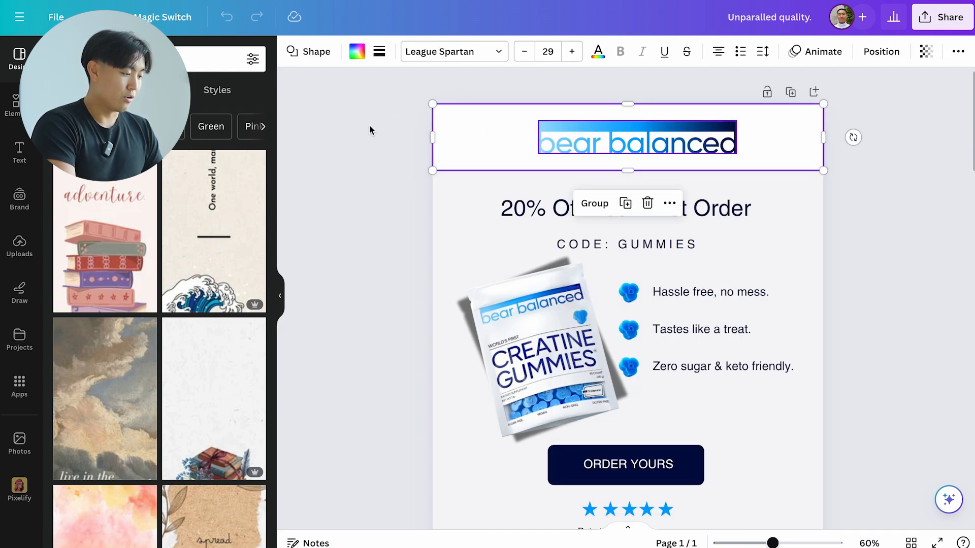
click(381, 127)
drag(399, 131, 742, 153)
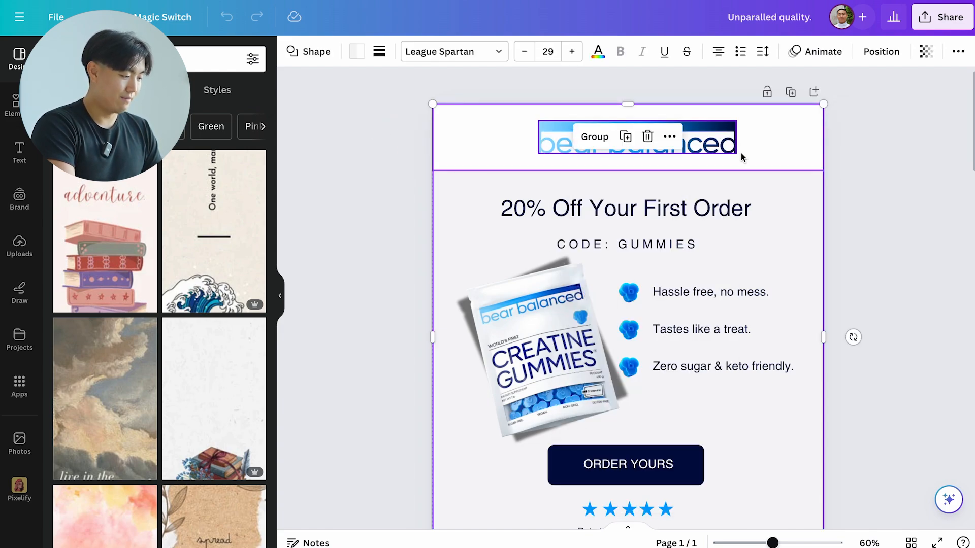
right_click(691, 139)
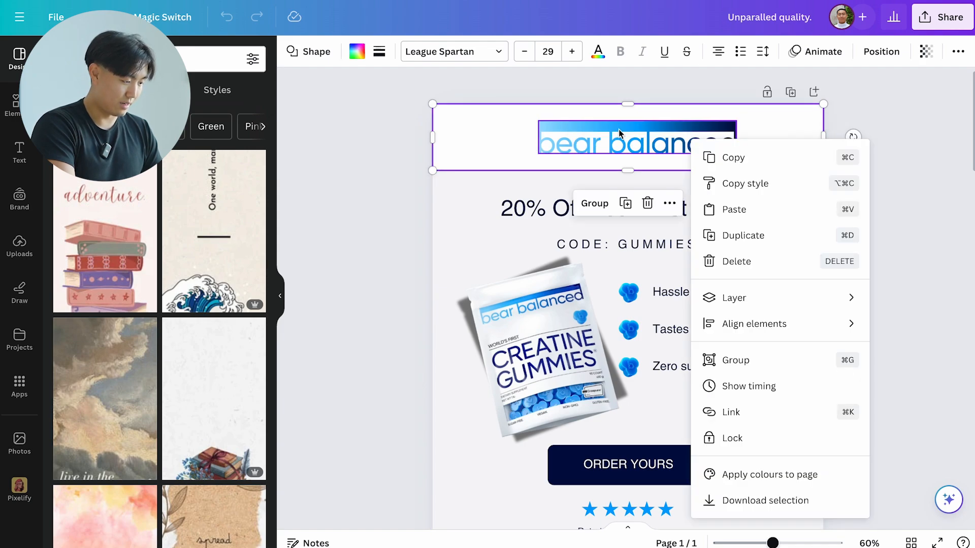
click(762, 358)
Download only the grouped bear balanced logo header as a JPG
right_click(692, 141)
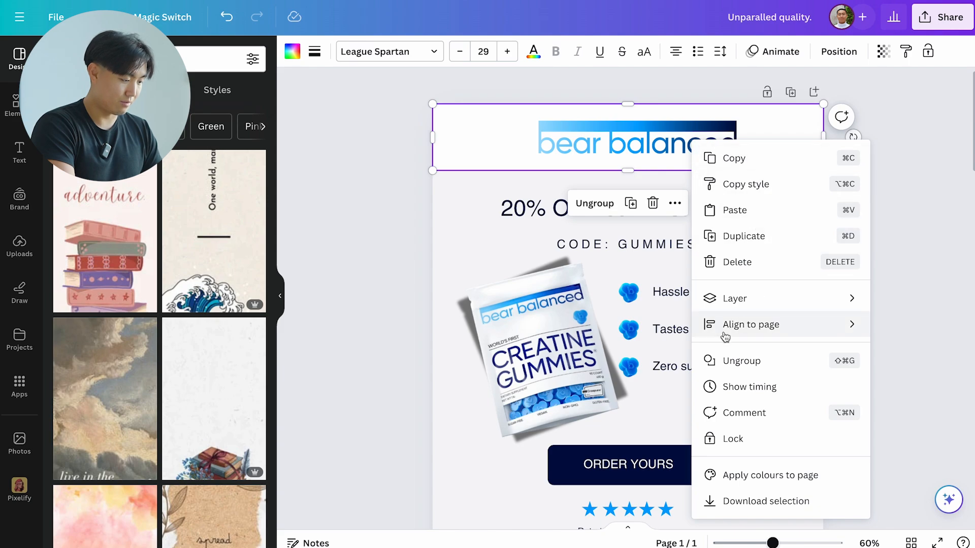
click(775, 502)
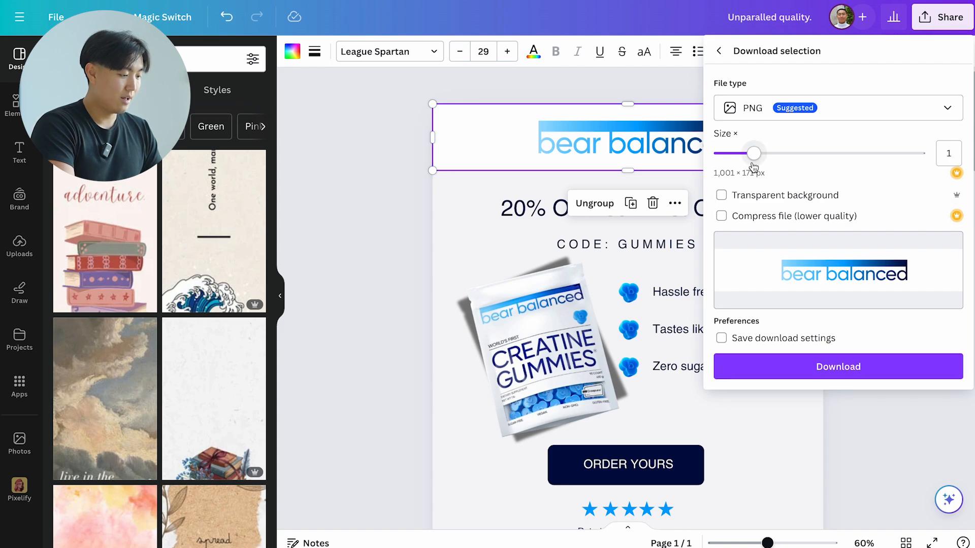
click(747, 119)
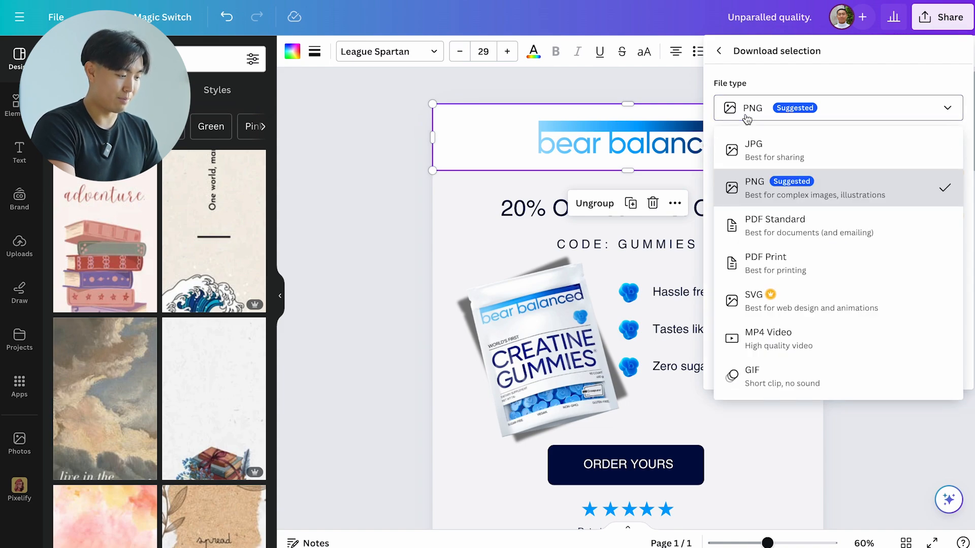
click(734, 153)
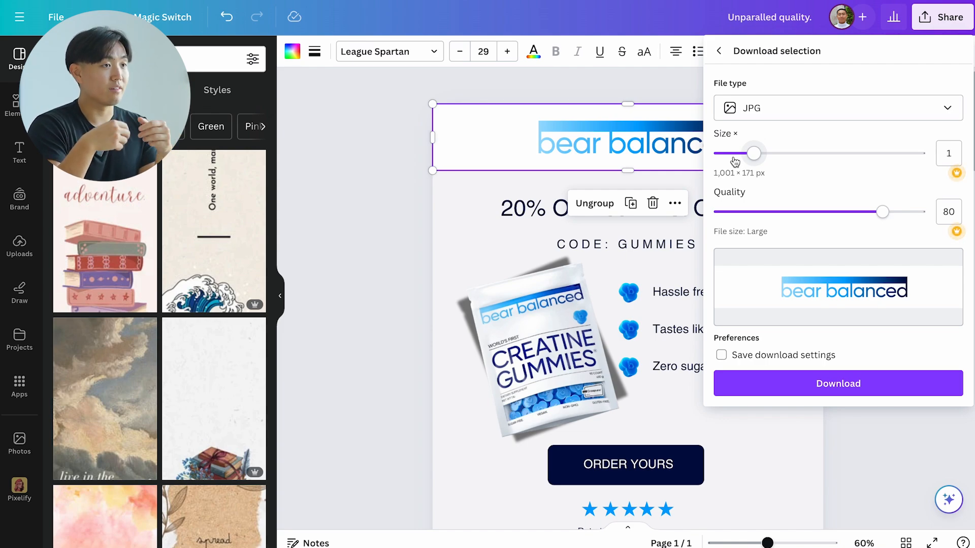
click(807, 109)
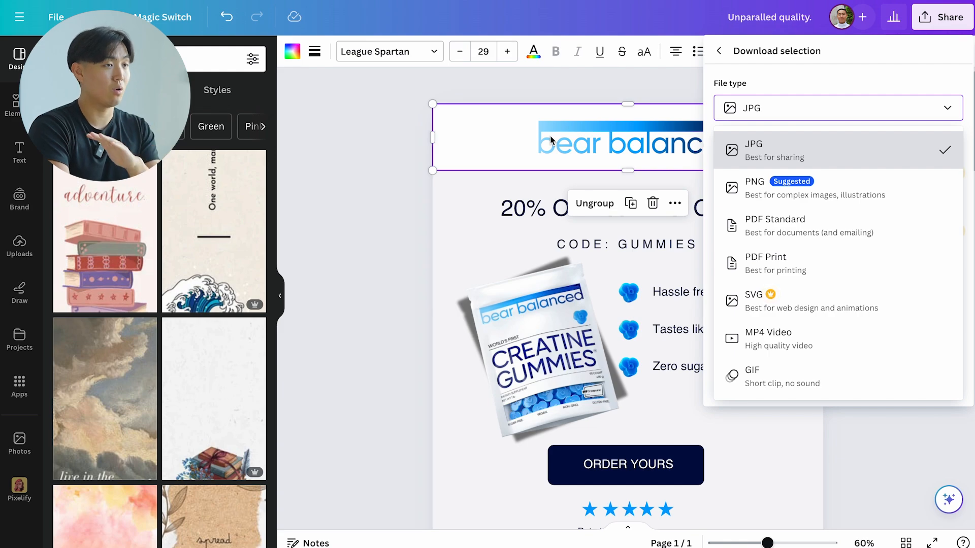
click(748, 151)
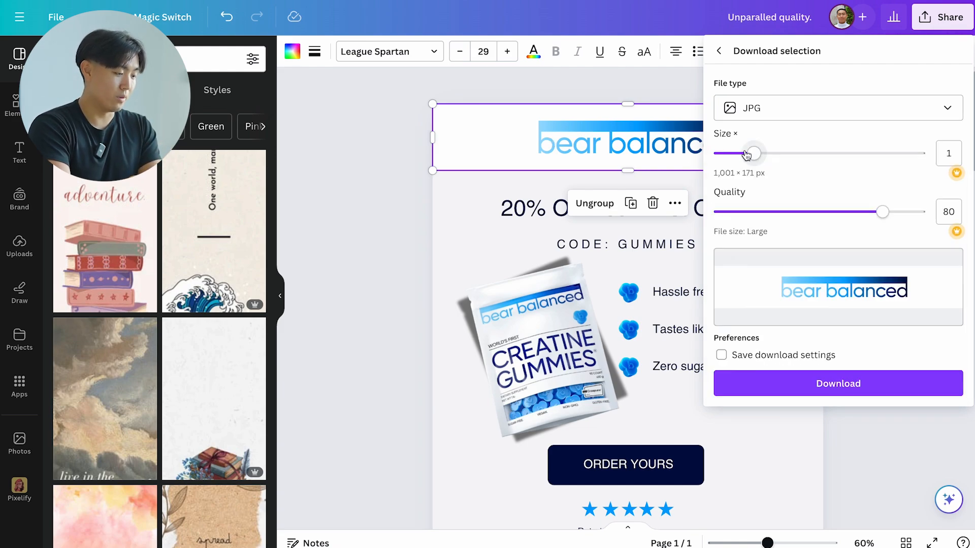
click(752, 379)
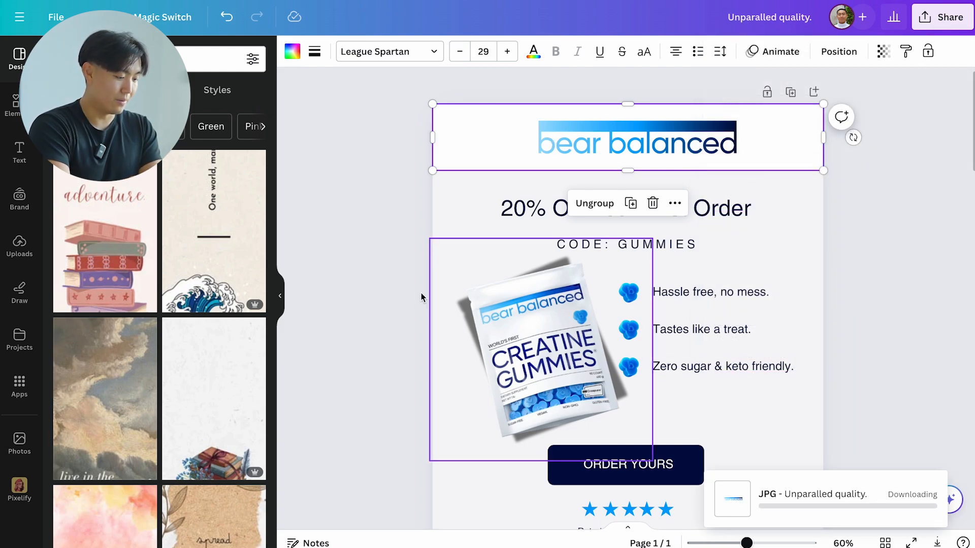
Return to the Klaviyo email and replace the header bar's placeholder logo with an upload of the bear balanced header image
key(ctrl+Tab)
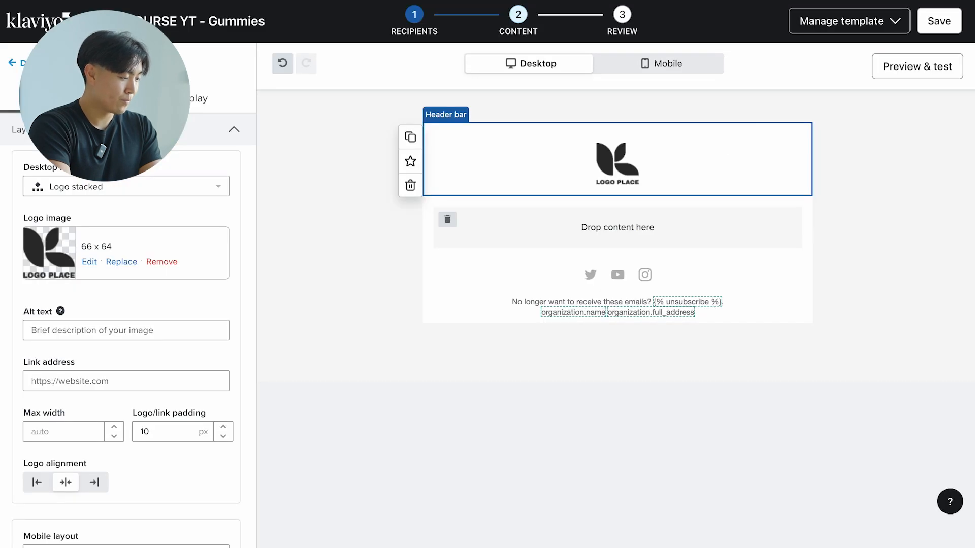
click(121, 261)
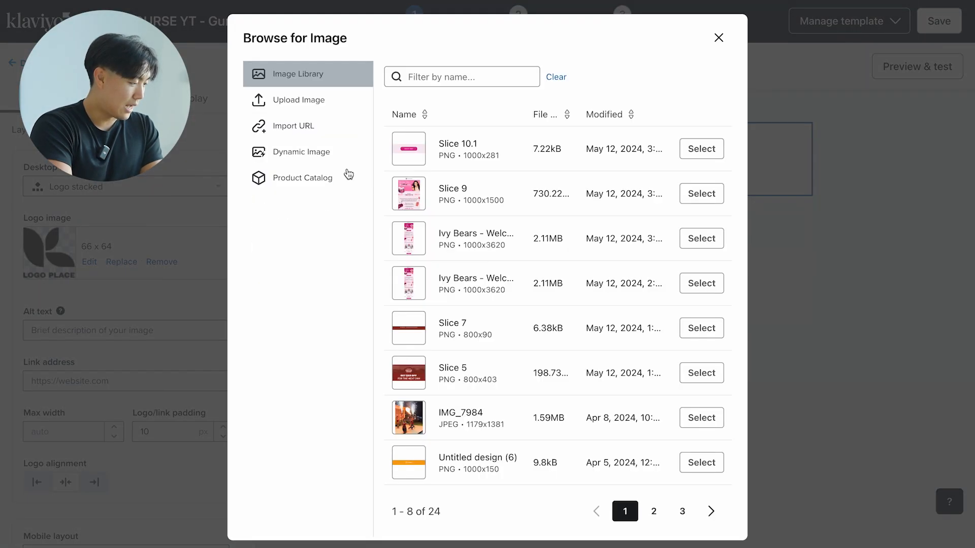
click(300, 107)
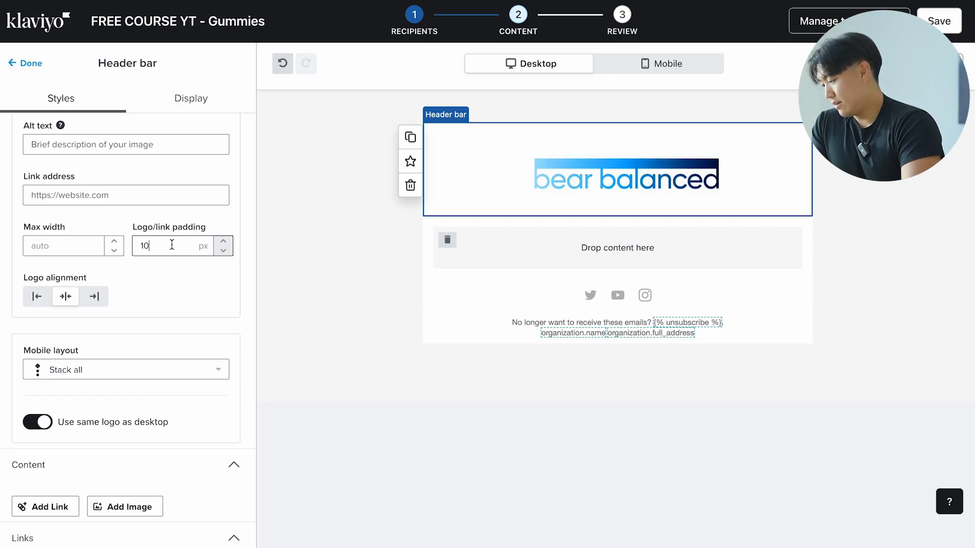
Set the header bar's logo/link padding to 0 px
key(BackSpace)
key(BackSpace)
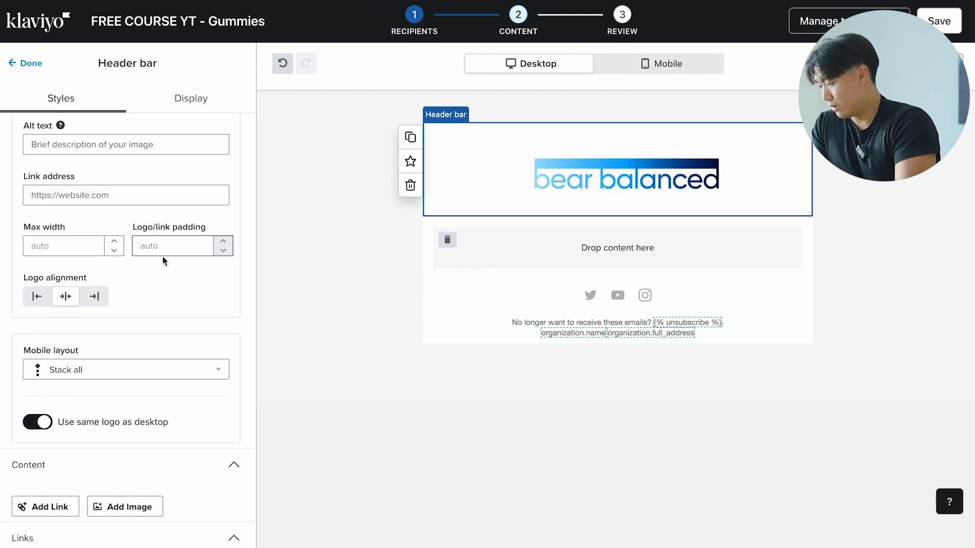
text(10)
click(224, 253)
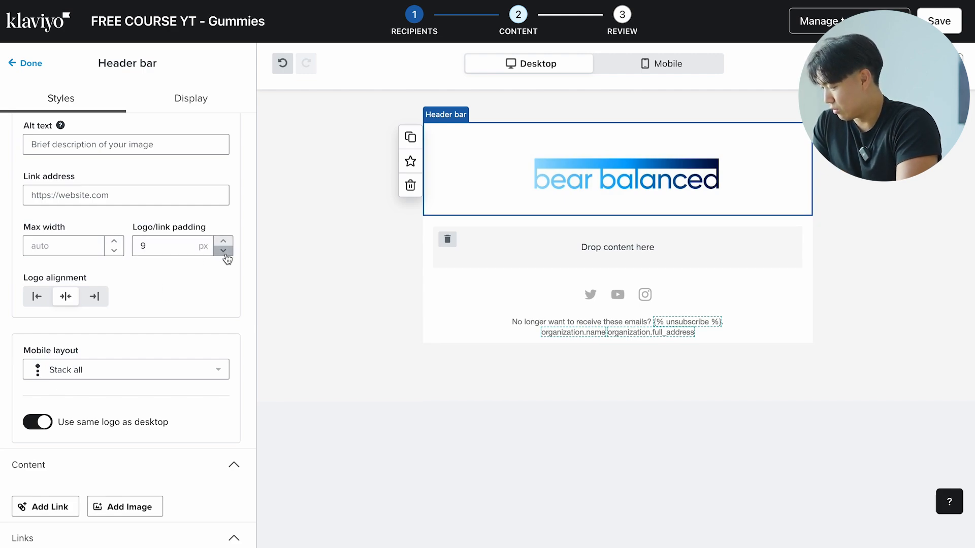
click(171, 245)
key(BackSpace)
text(0)
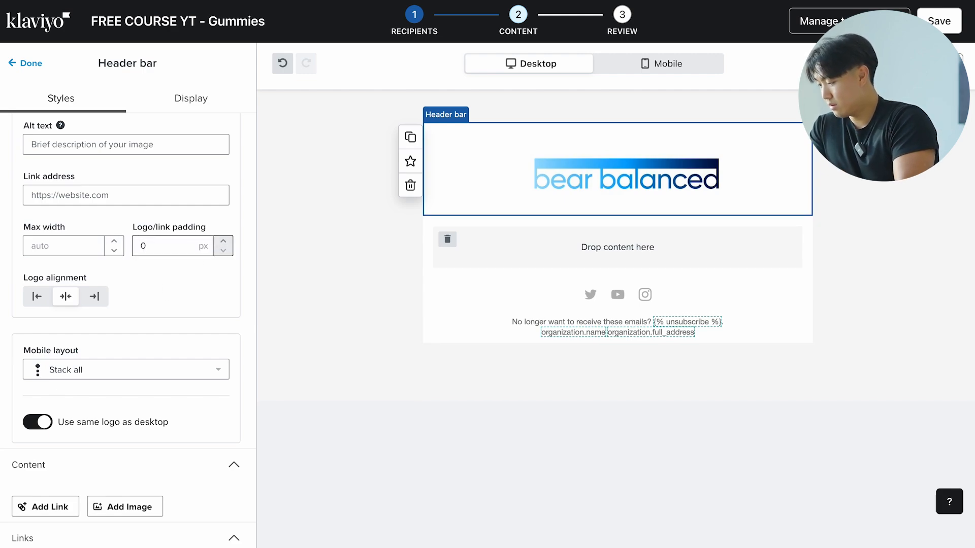
scroll(159, 295, down, 3)
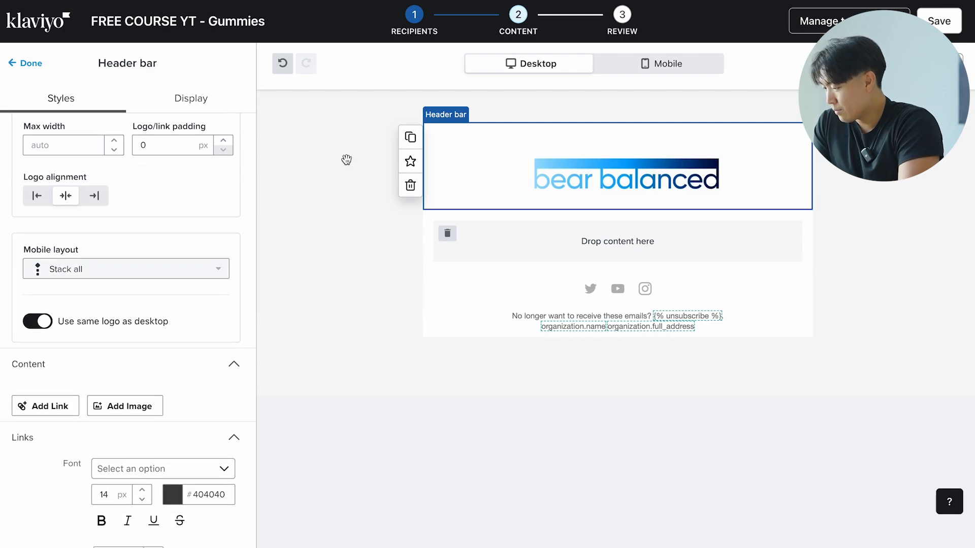
scroll(166, 364, down, 6)
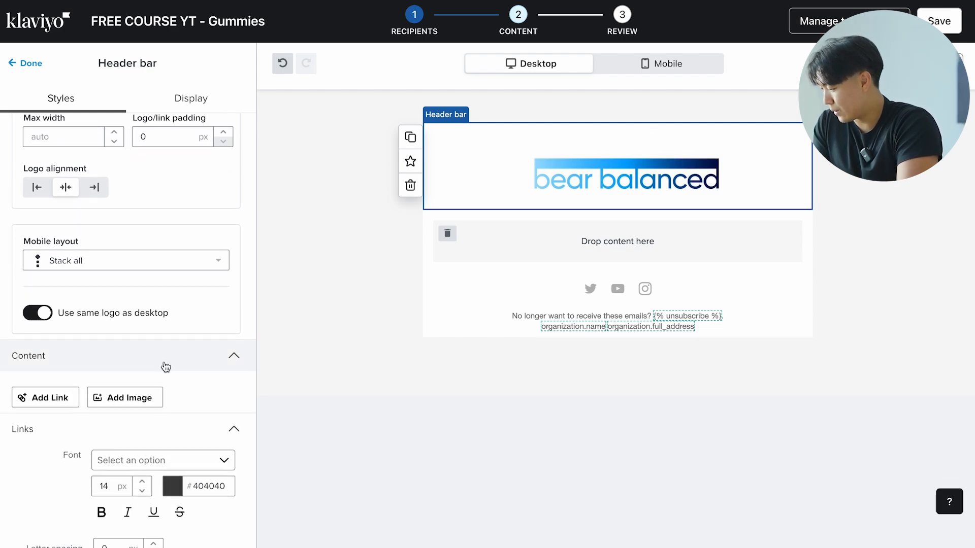
Set the header bar block's top, bottom and left/right padding to 0 px and finish editing the block
click(104, 482)
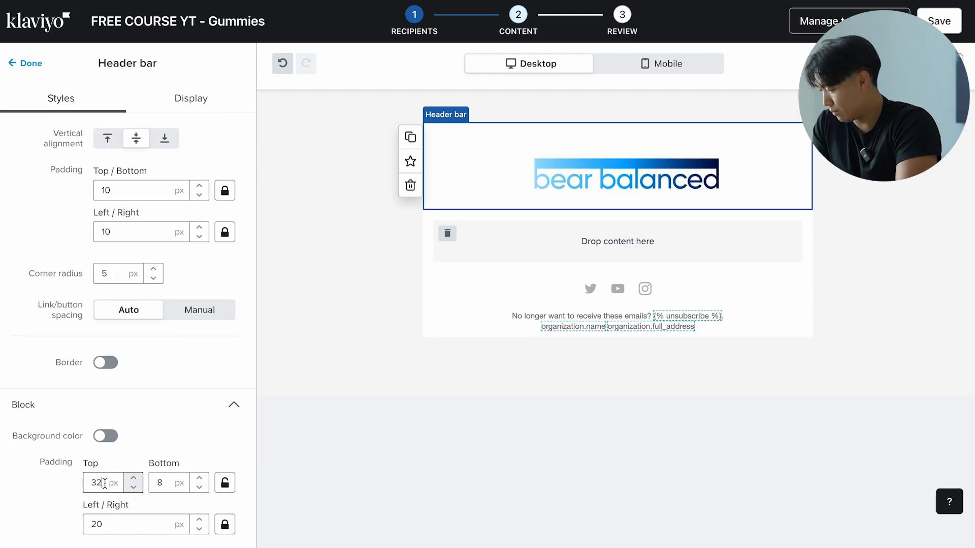
text(0)
click(160, 483)
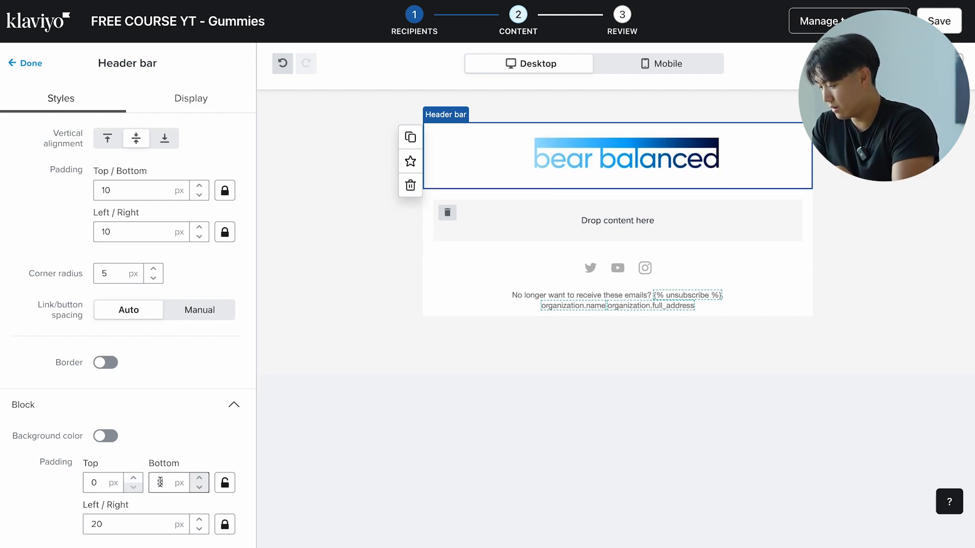
click(114, 524)
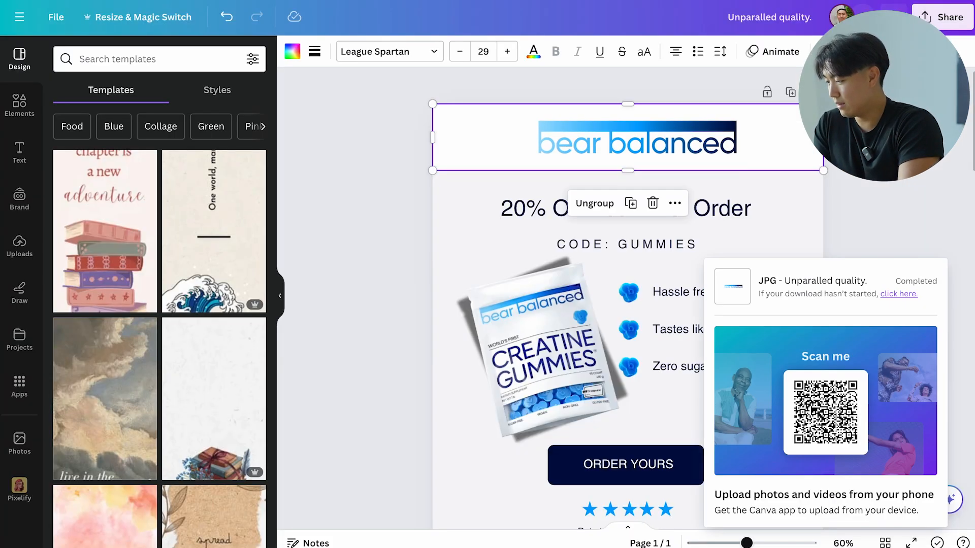
click(407, 204)
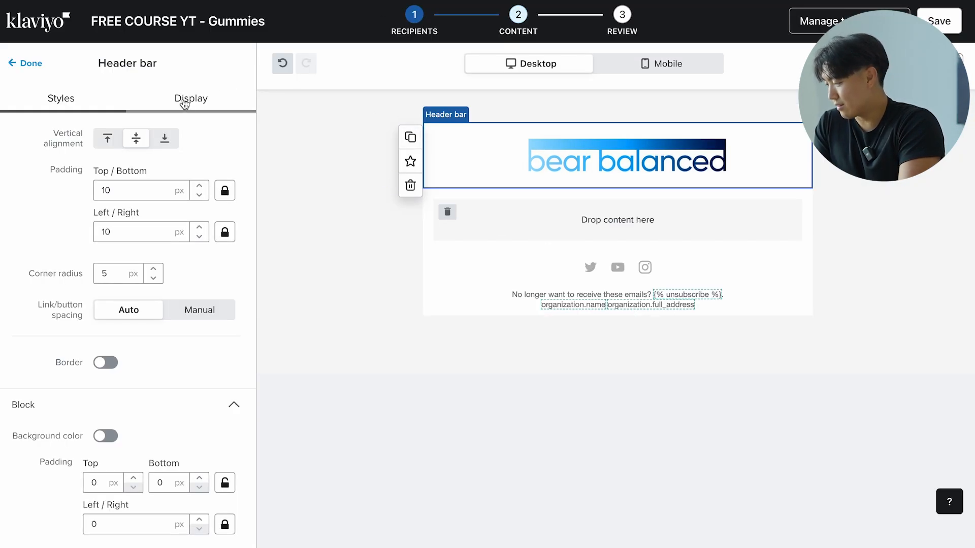
click(28, 62)
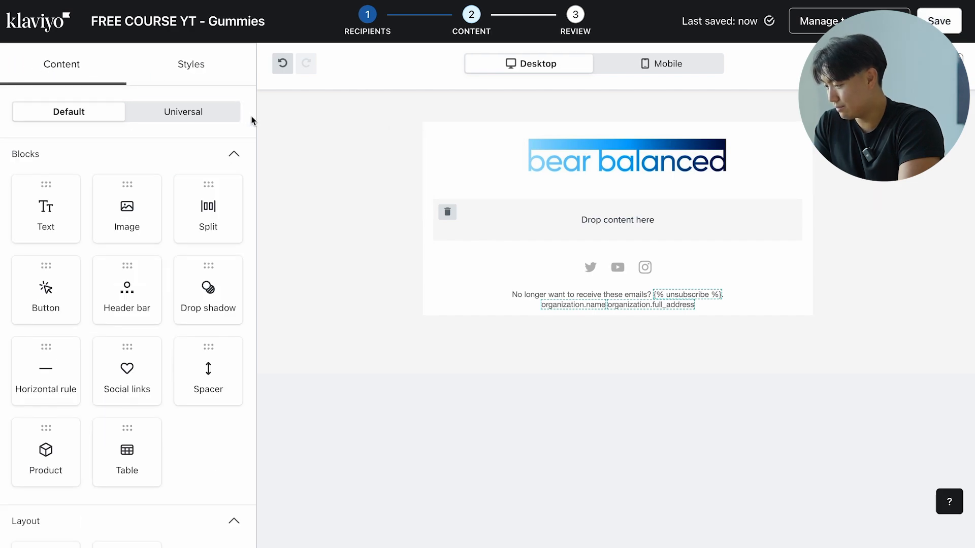
click(843, 21)
click(860, 63)
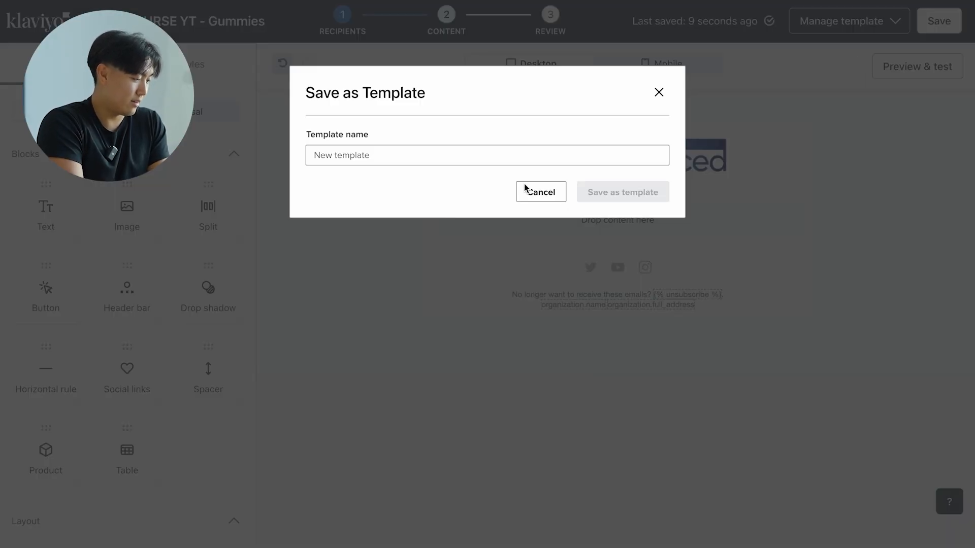
click(513, 159)
text(TEMP)
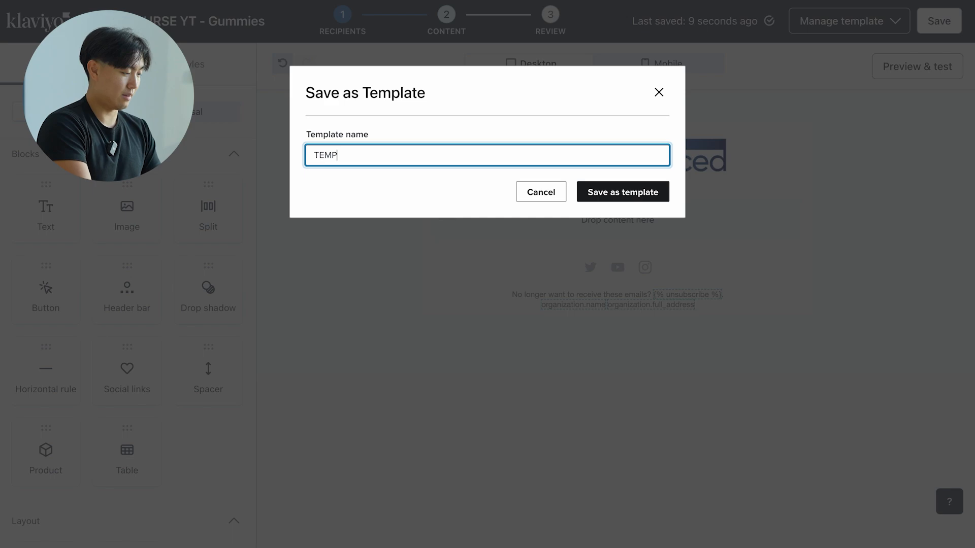
text(LATE DEFAUL)
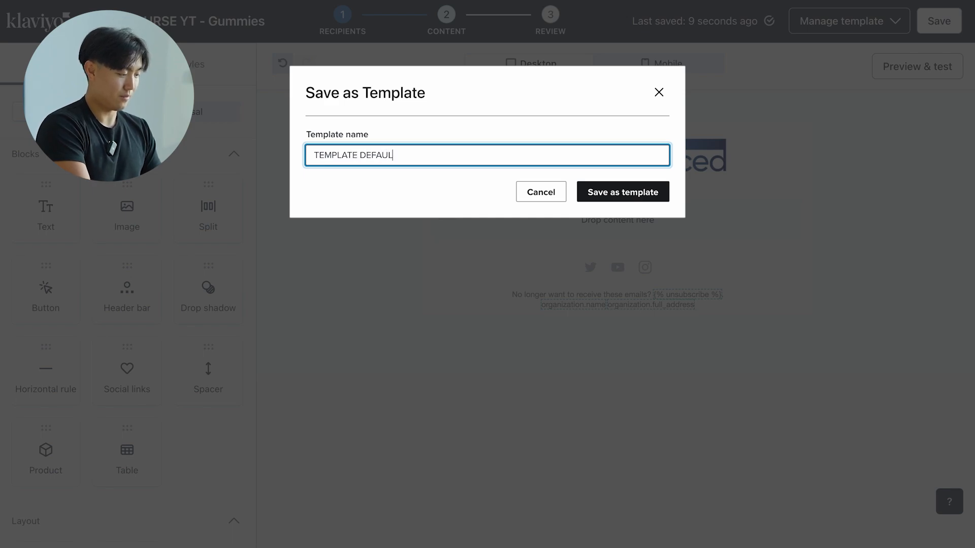
text(T)
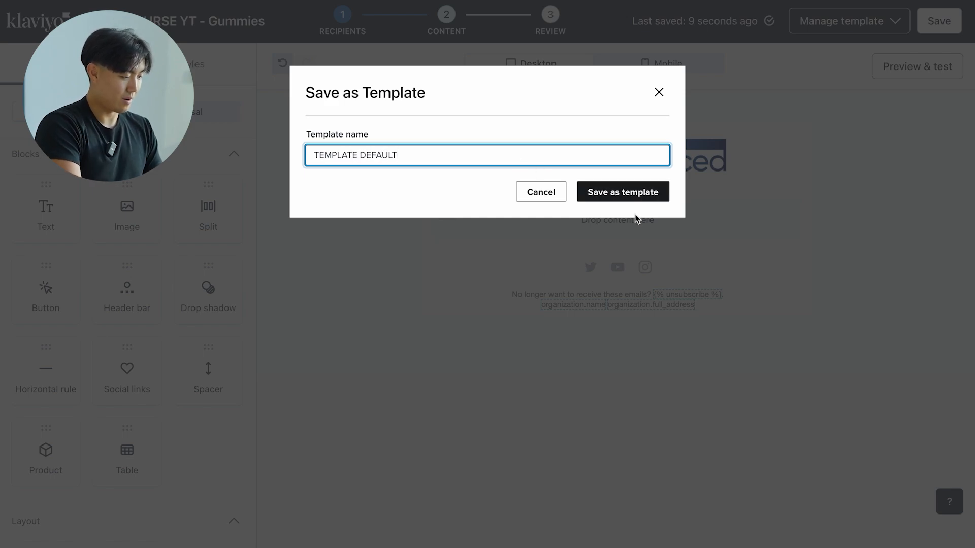
click(548, 199)
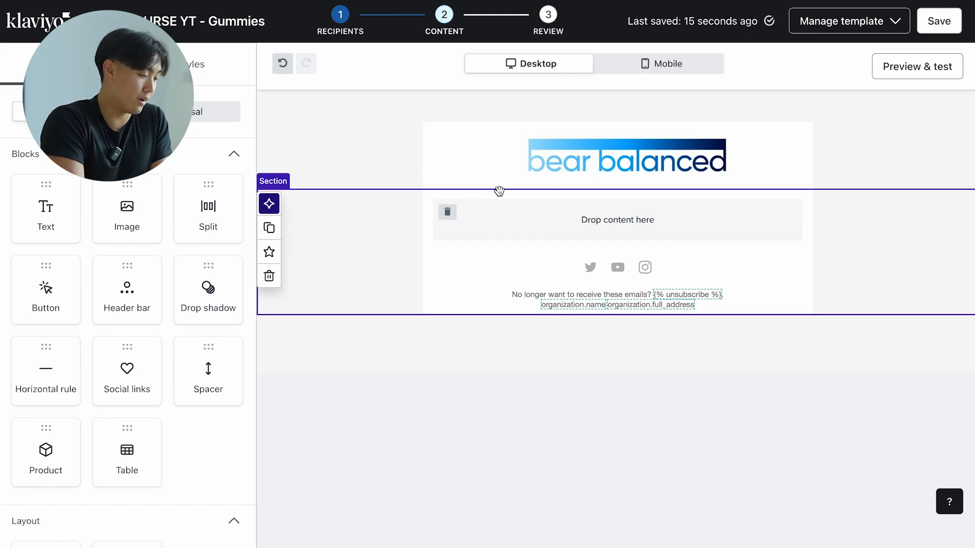
Give the header bar's logo image the alt text "Bear Balanced Logo" and return to the list of content blocks
click(503, 145)
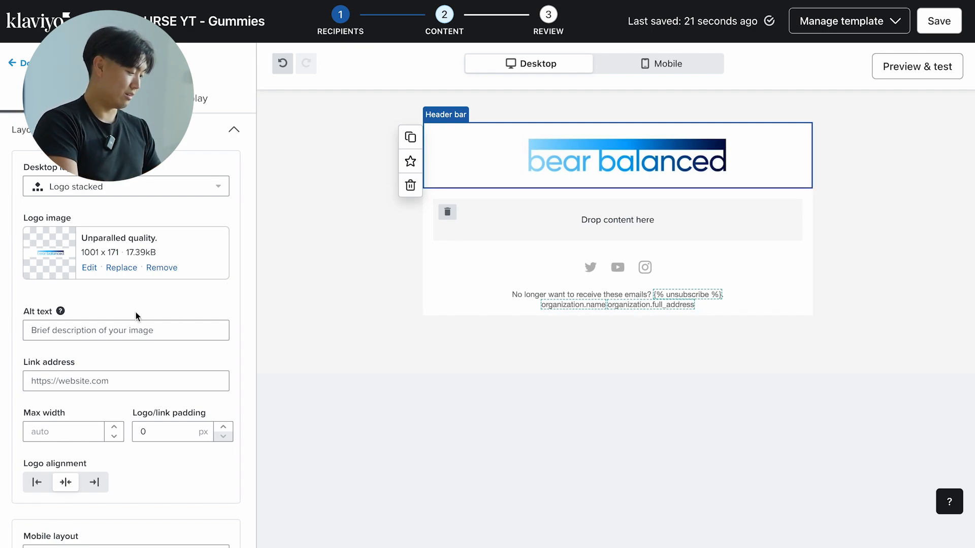
click(129, 330)
text(B)
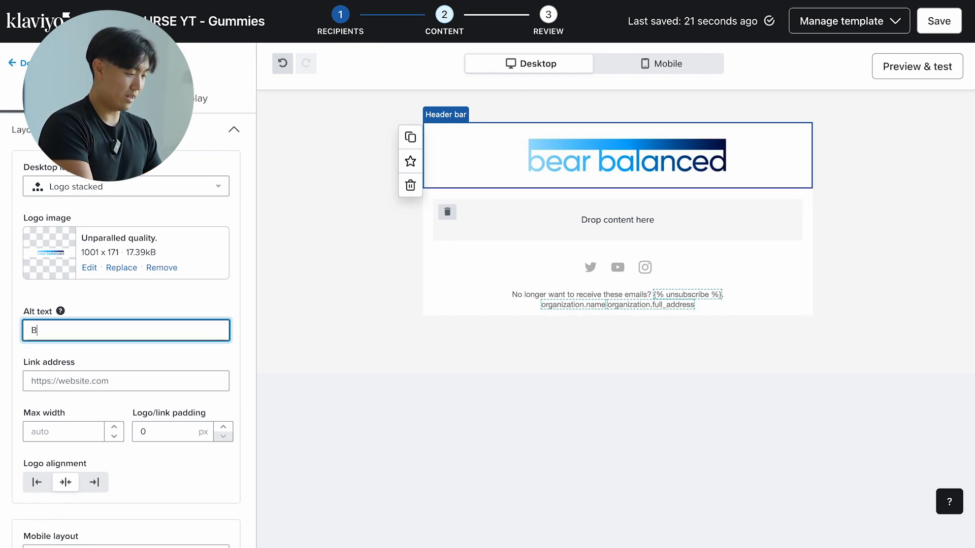
text(ear Balanced Logo)
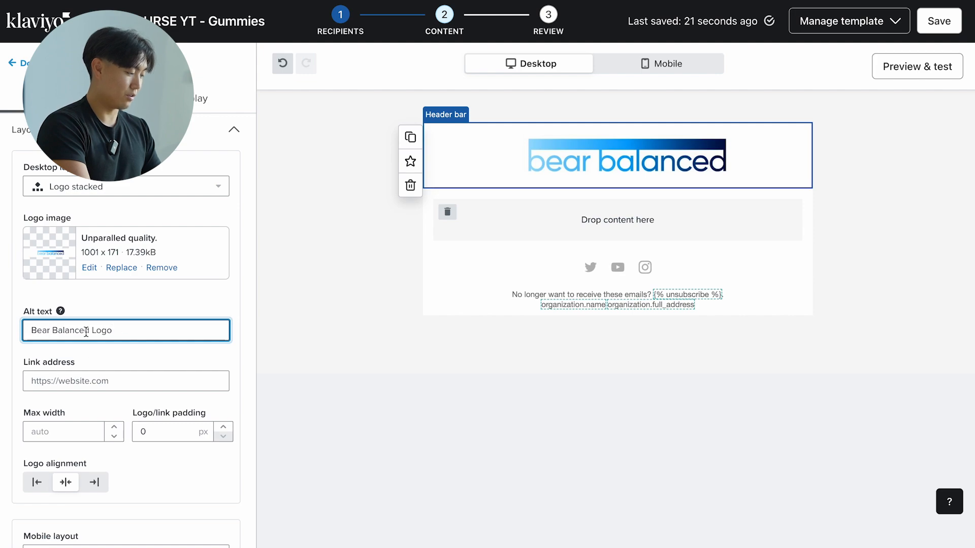
drag(89, 332, 53, 329)
click(63, 386)
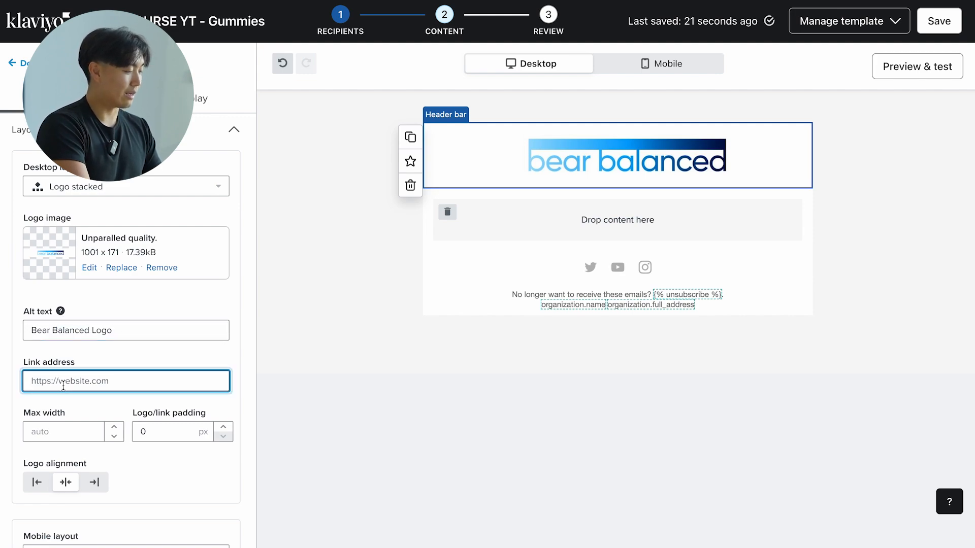
click(115, 337)
key(ctrl+a)
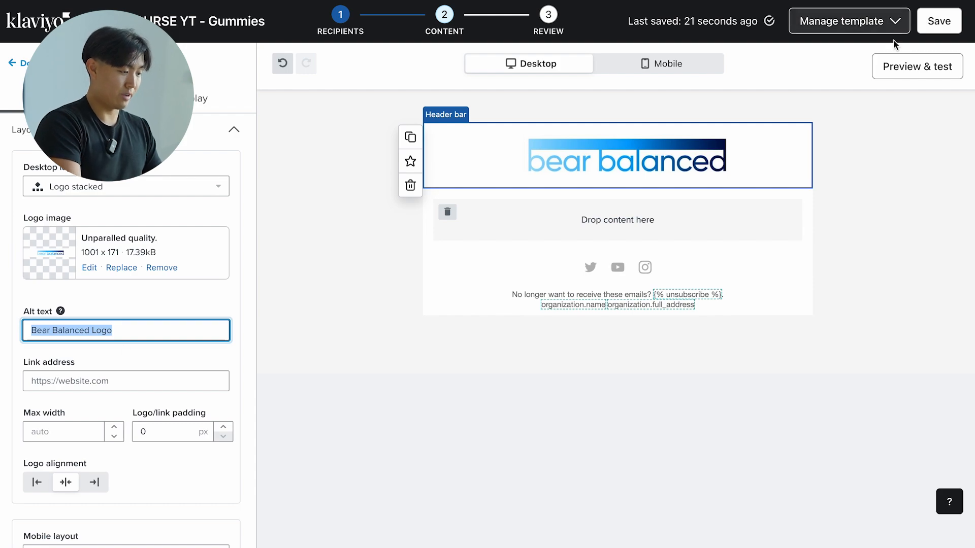
click(465, 237)
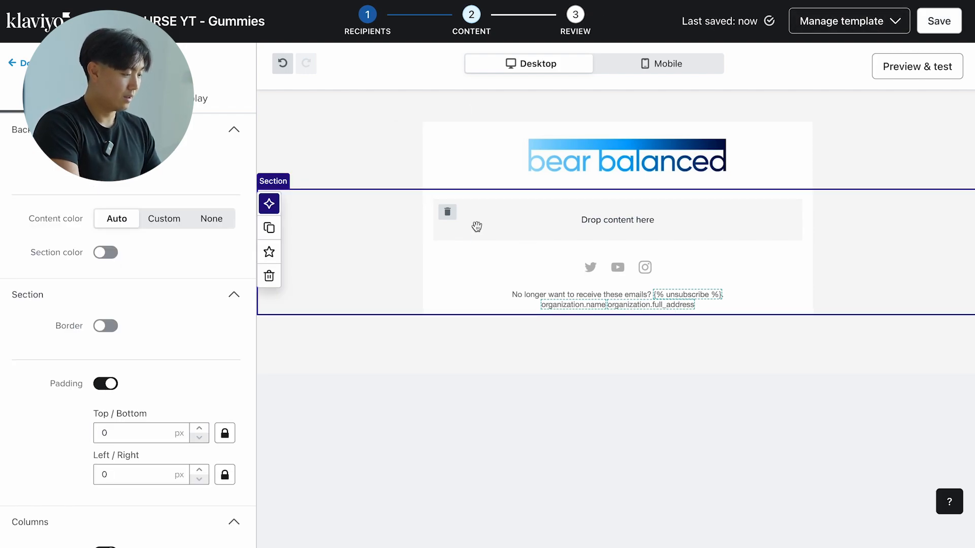
click(27, 60)
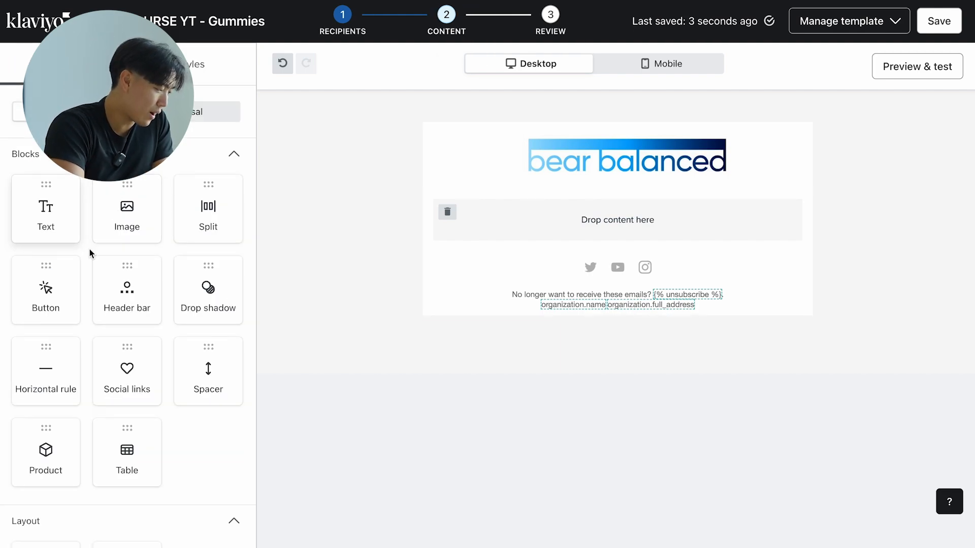
Add a text block to the empty content area beneath the bear balanced header and open it
mouse_move(69, 228)
mouse_down()
mouse_move(478, 220)
mouse_move(163, 233)
mouse_move(53, 227)
mouse_move(76, 227)
mouse_up()
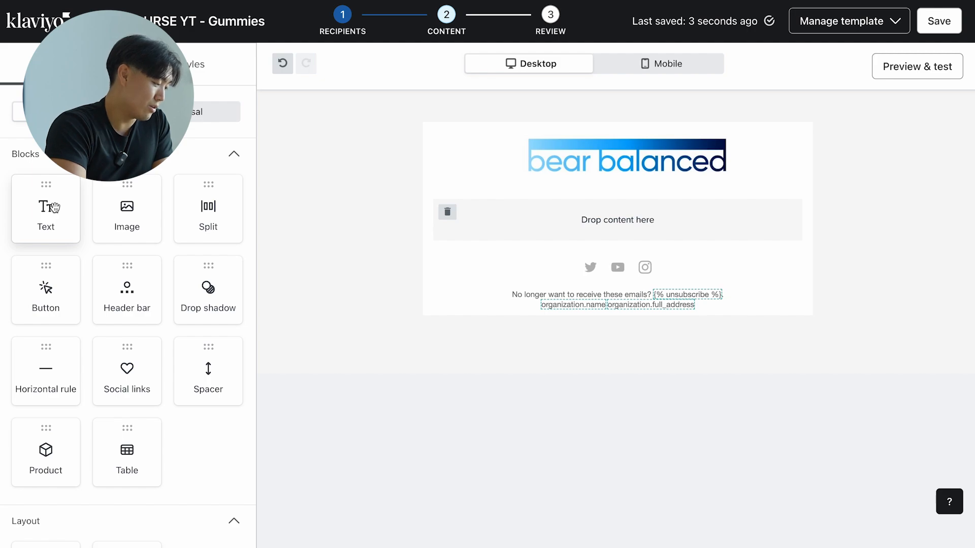
drag(54, 207, 591, 217)
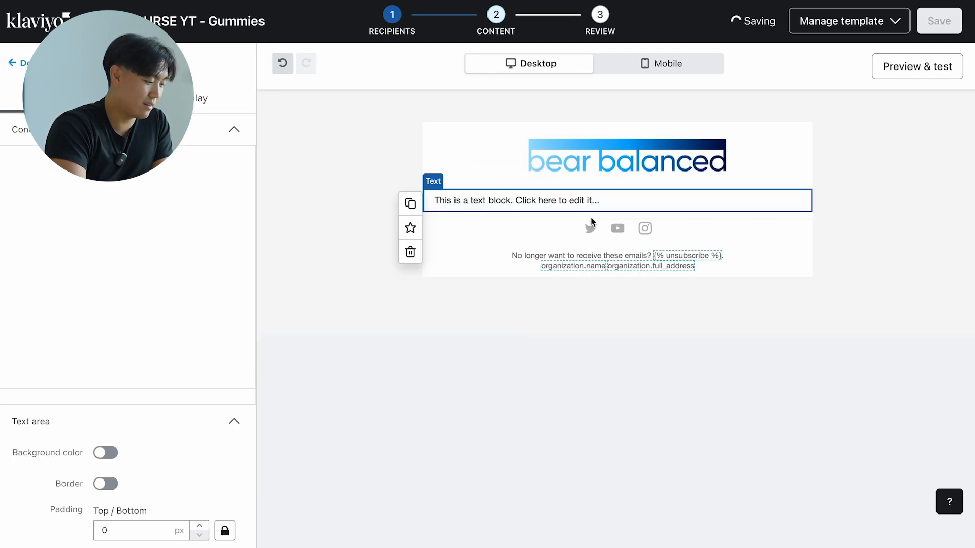
click(508, 202)
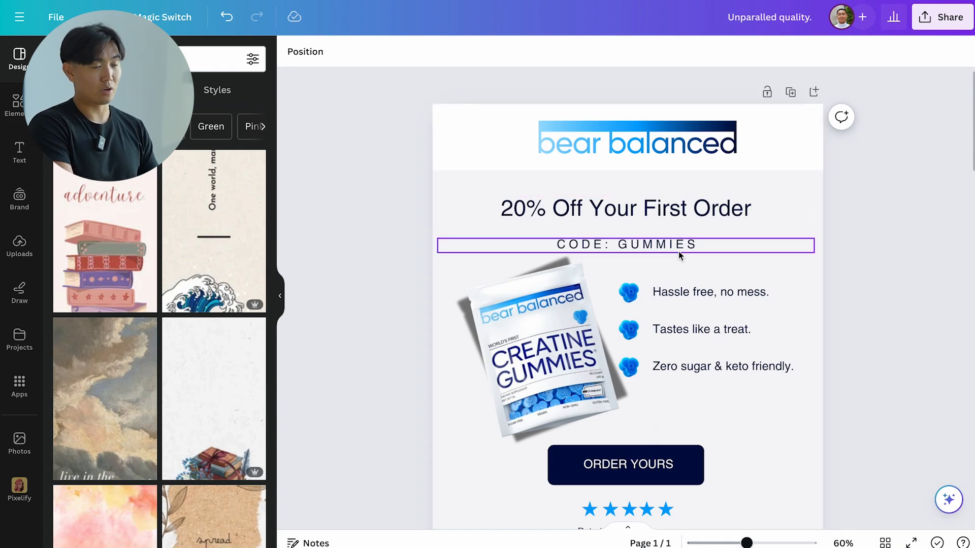
Examine in the Canva gummies design how the headline, discount code line, product pouch and benefit bullets are laid out
scroll(593, 297, down, 1)
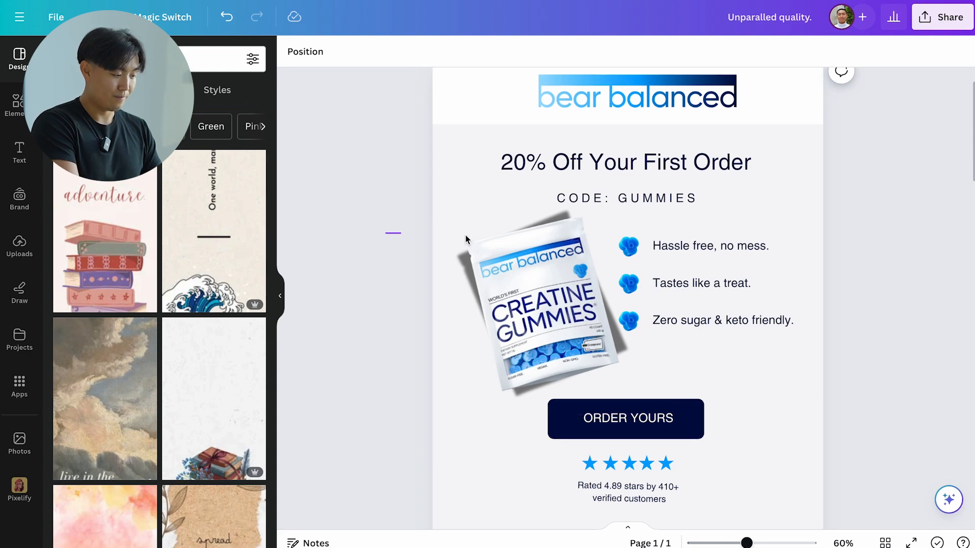
drag(466, 239, 867, 348)
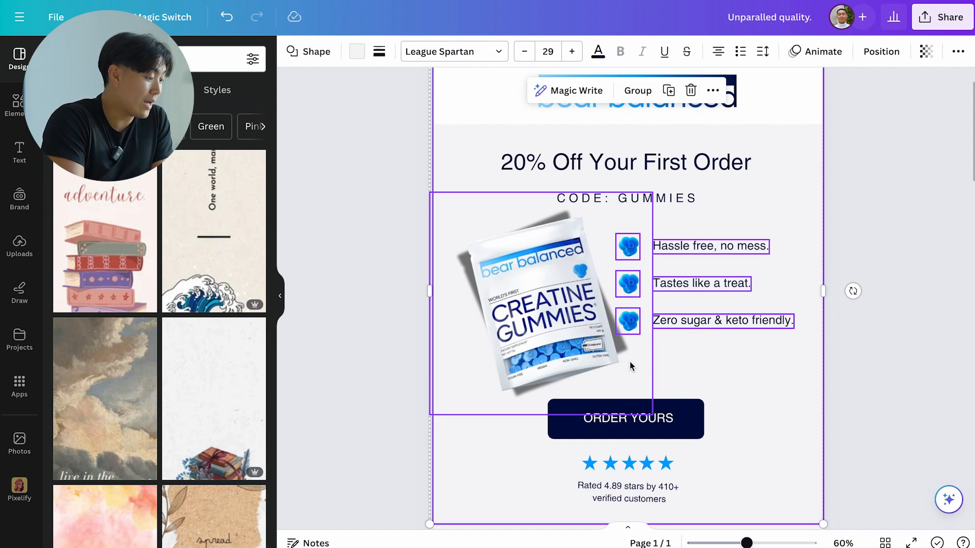
click(880, 370)
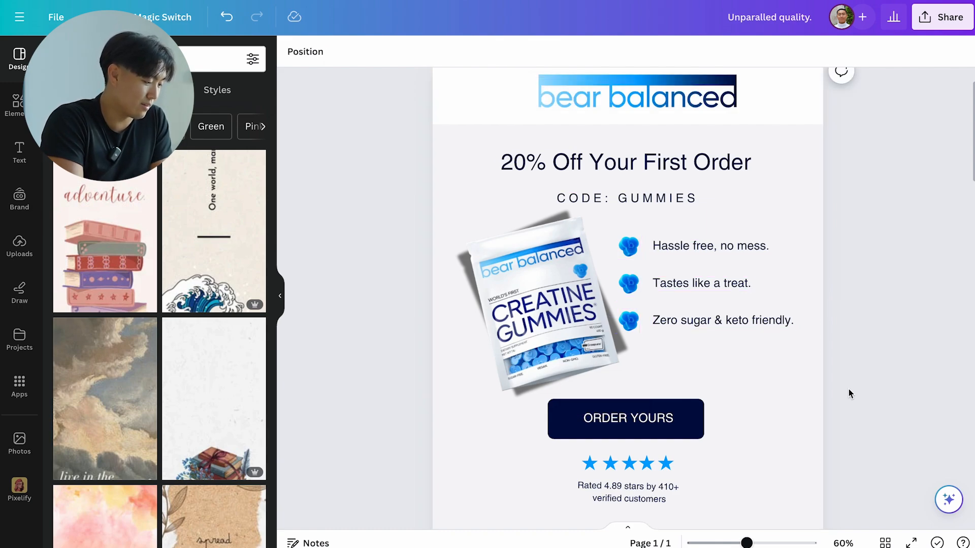
click(523, 167)
click(593, 199)
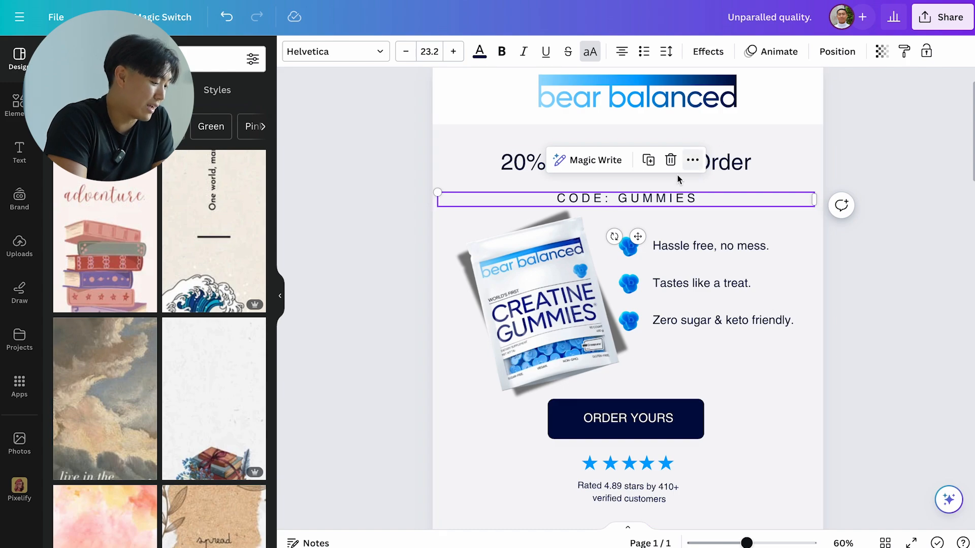
click(733, 138)
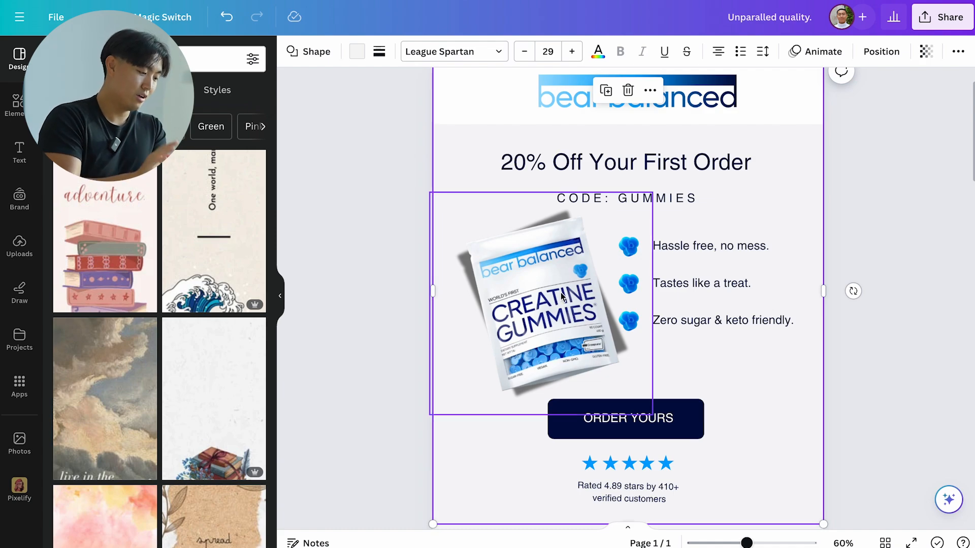
double_click(585, 197)
drag(555, 198, 710, 208)
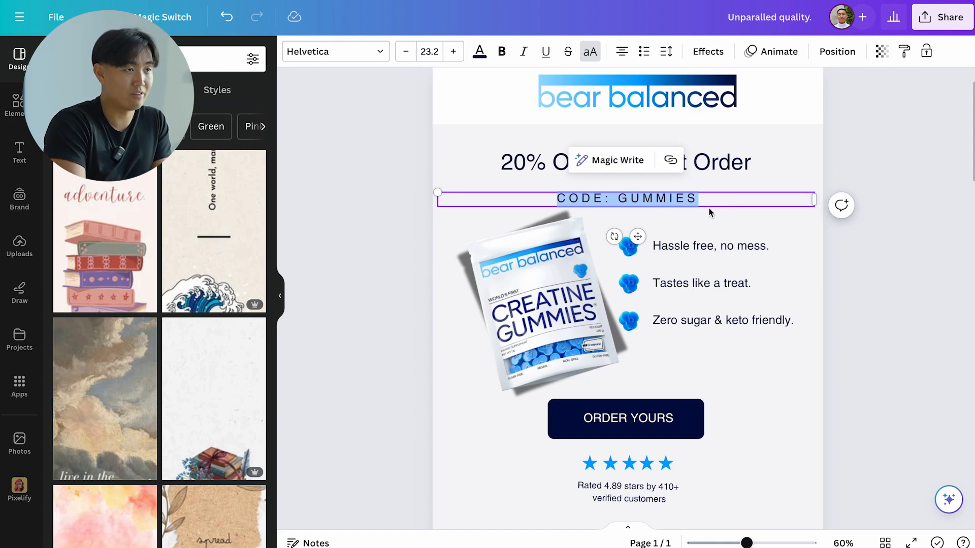
drag(612, 198, 651, 208)
click(704, 204)
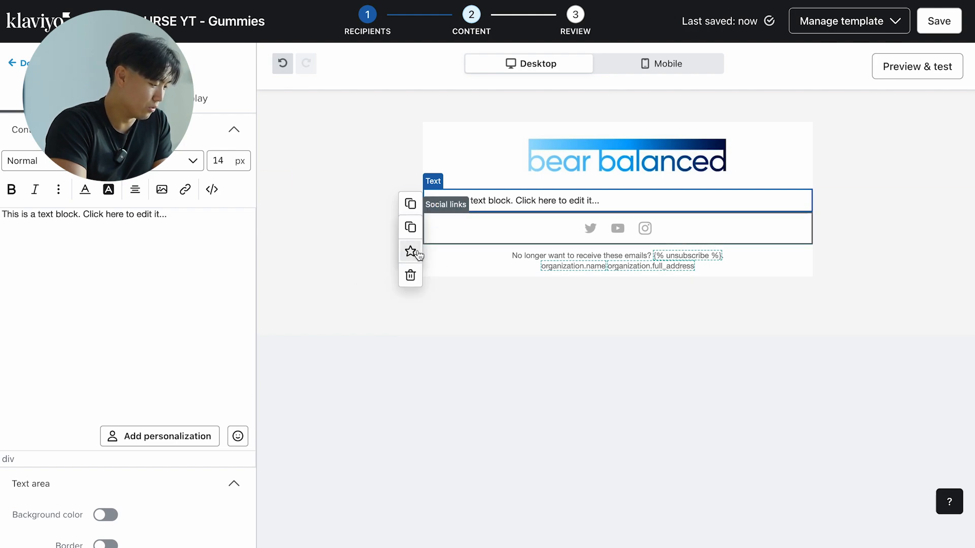
Delete the text block from the Klaviyo email and place a split block in the empty area beneath the header
click(410, 275)
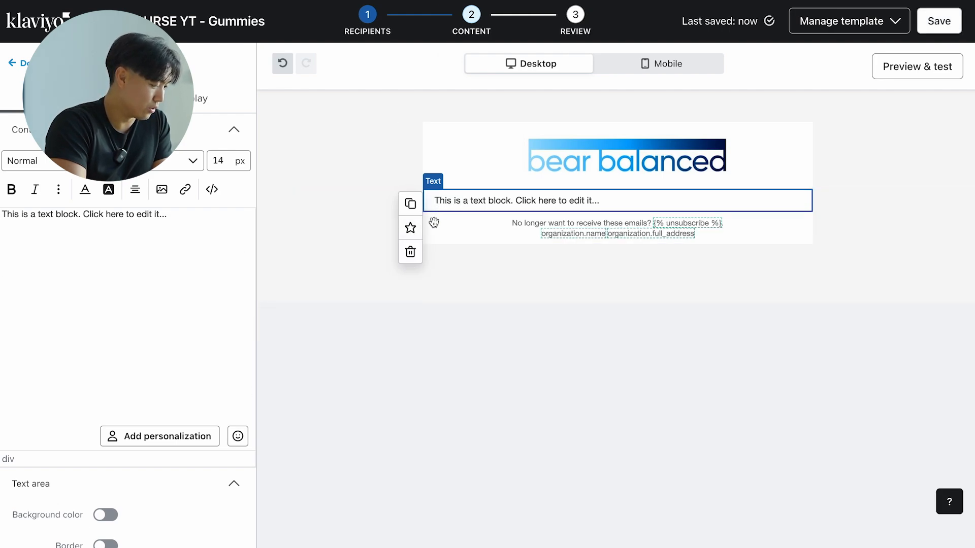
click(410, 275)
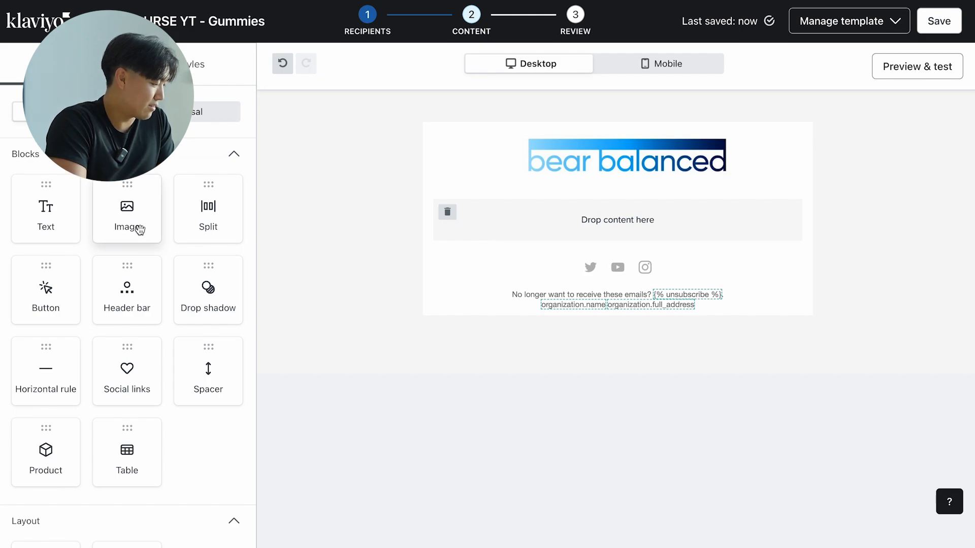
mouse_move(139, 230)
mouse_down()
mouse_move(127, 214)
mouse_move(475, 212)
mouse_move(429, 284)
mouse_move(127, 219)
mouse_up()
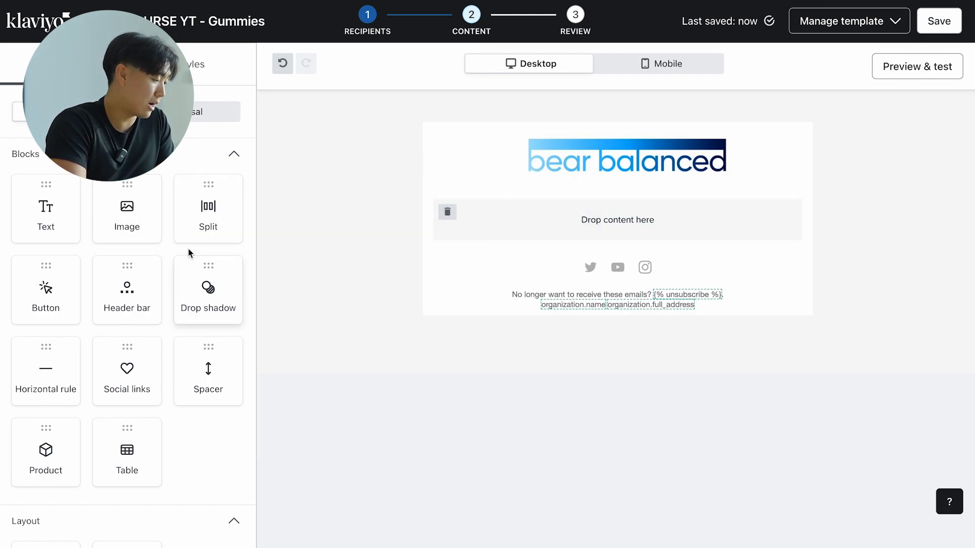
drag(233, 207, 639, 248)
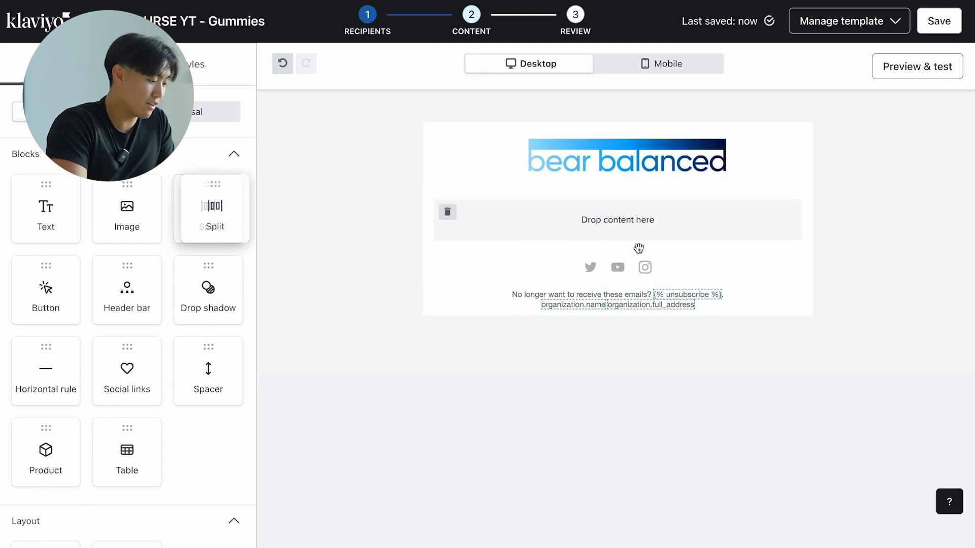
drag(214, 220, 697, 235)
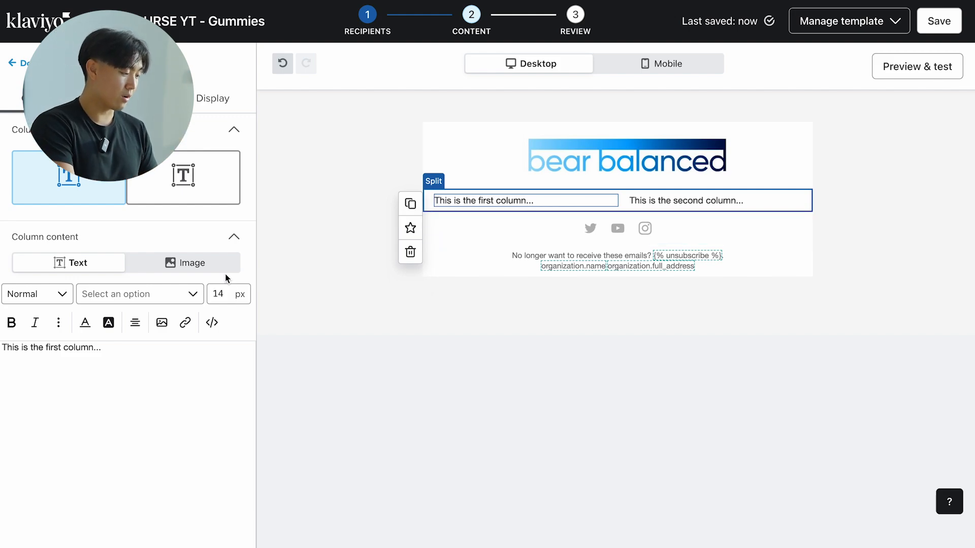
Switch the split block's first column to image content and insert the creatine gummies pouch image from the Canva design
click(208, 270)
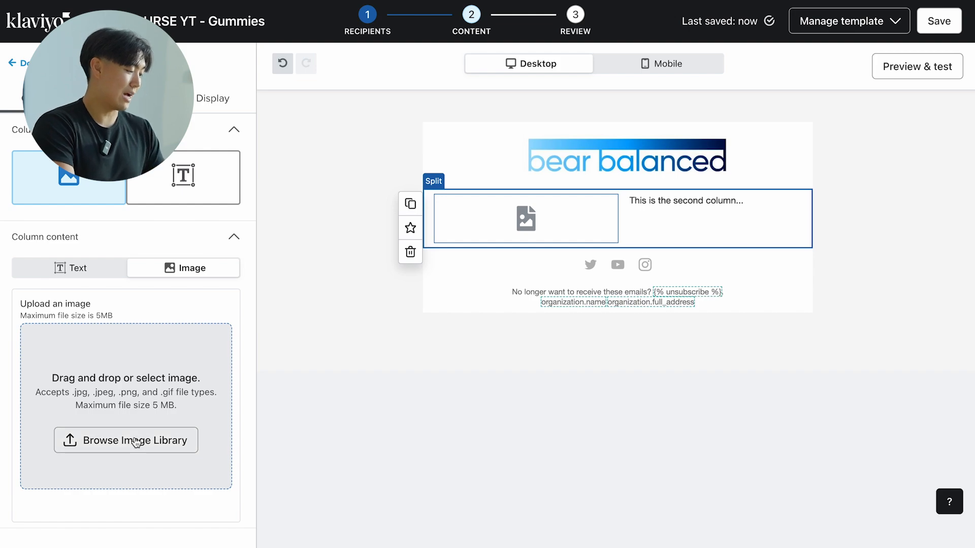
key(ctrl+Tab)
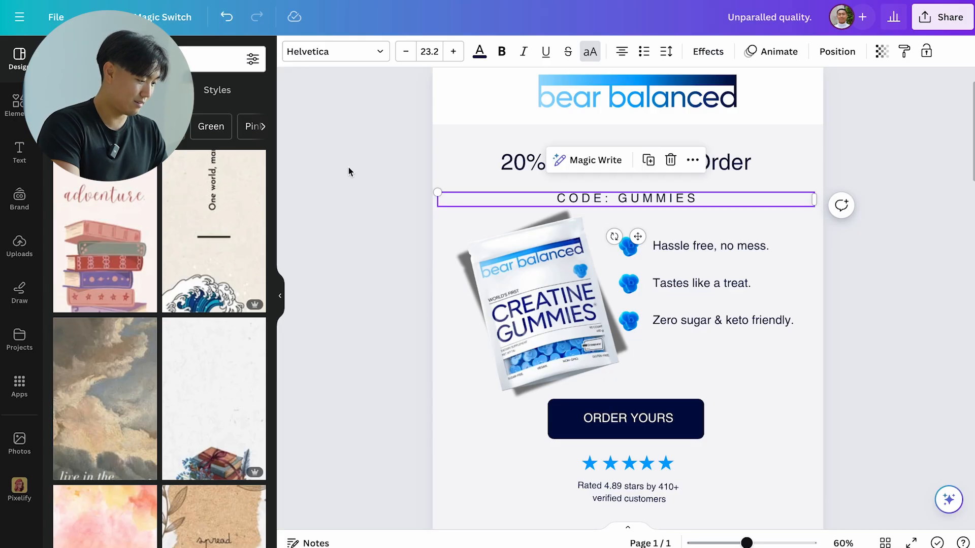
click(495, 292)
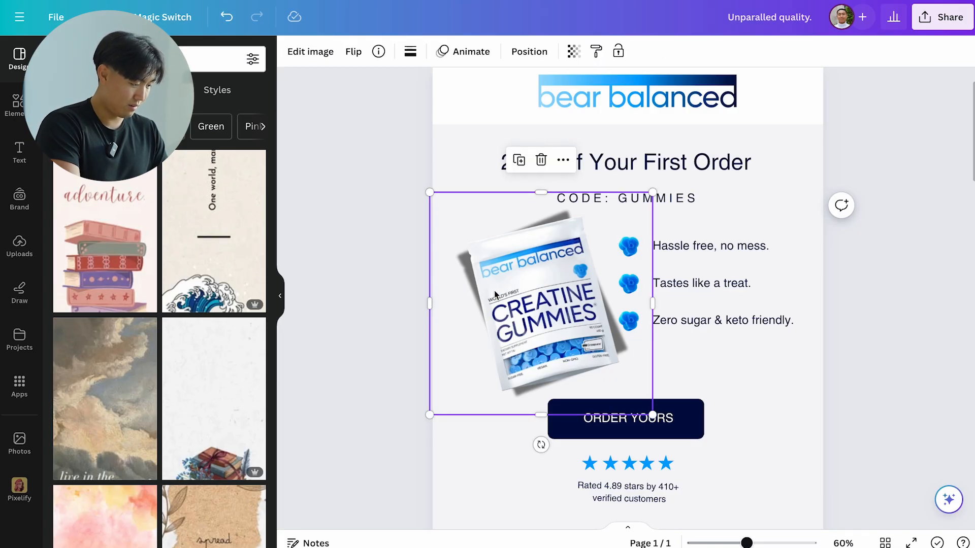
double_click(508, 287)
right_click(495, 289)
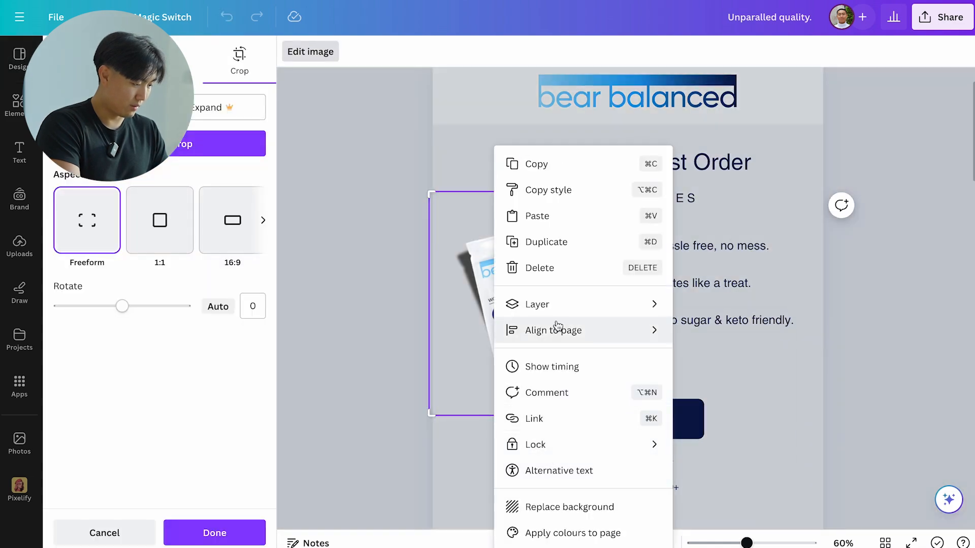
mouse_move(555, 331)
click(468, 319)
click(465, 314)
right_click(497, 335)
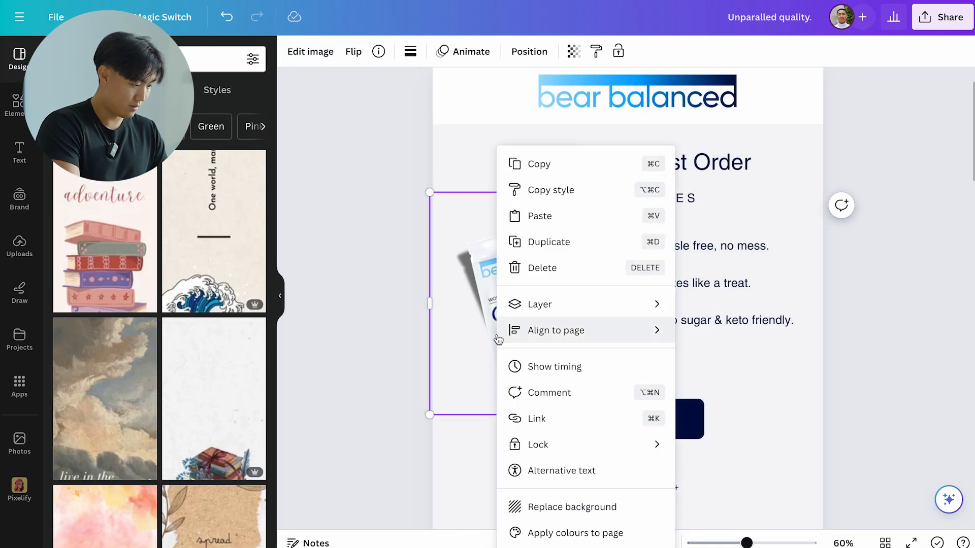
key(ctrl+shift+Tab)
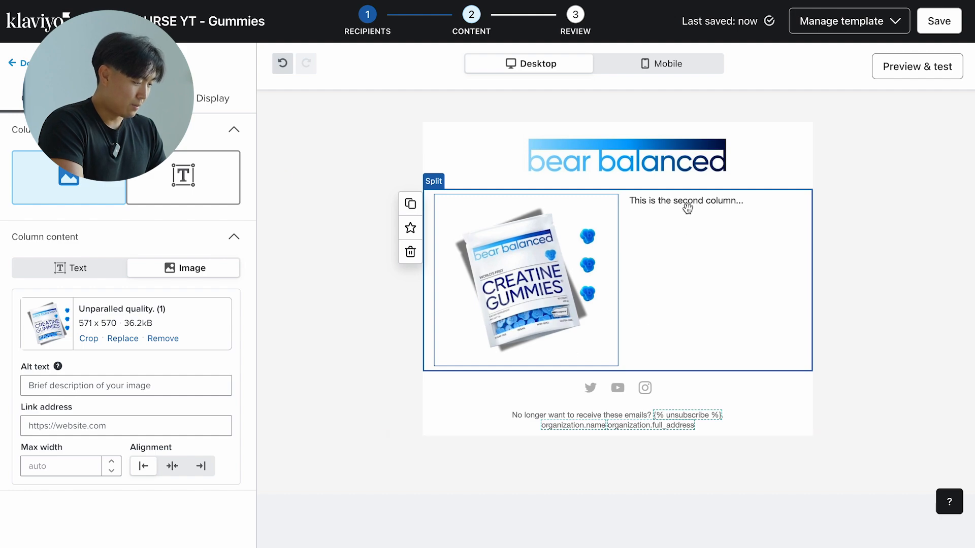
Replace the split block's second column text with three lines reading "We are very tasty etc.", separated by blank lines
click(195, 180)
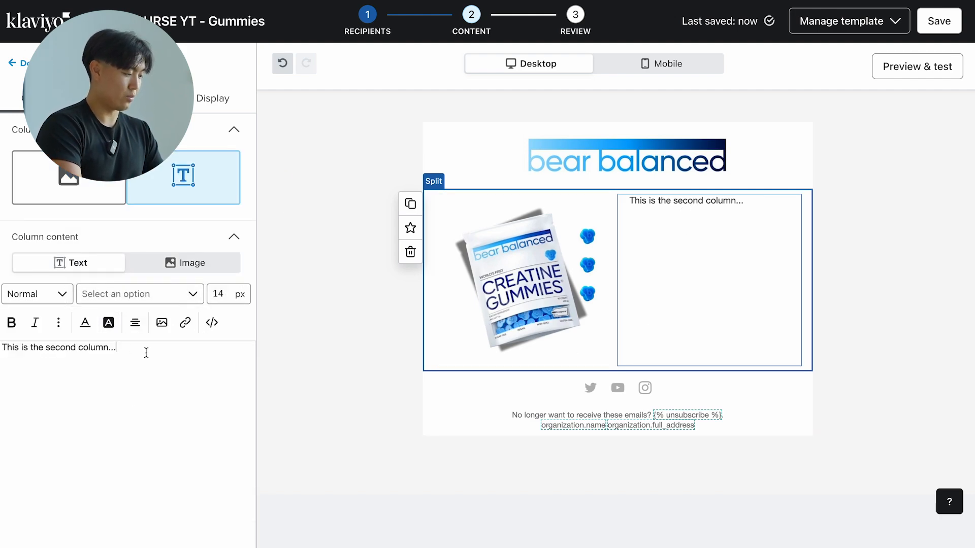
triple_click(147, 352)
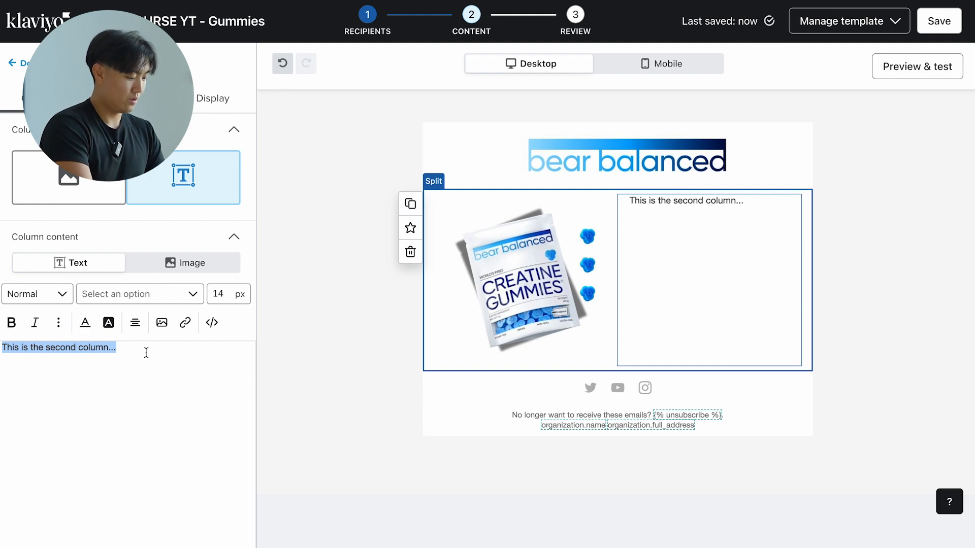
text(We are very tas)
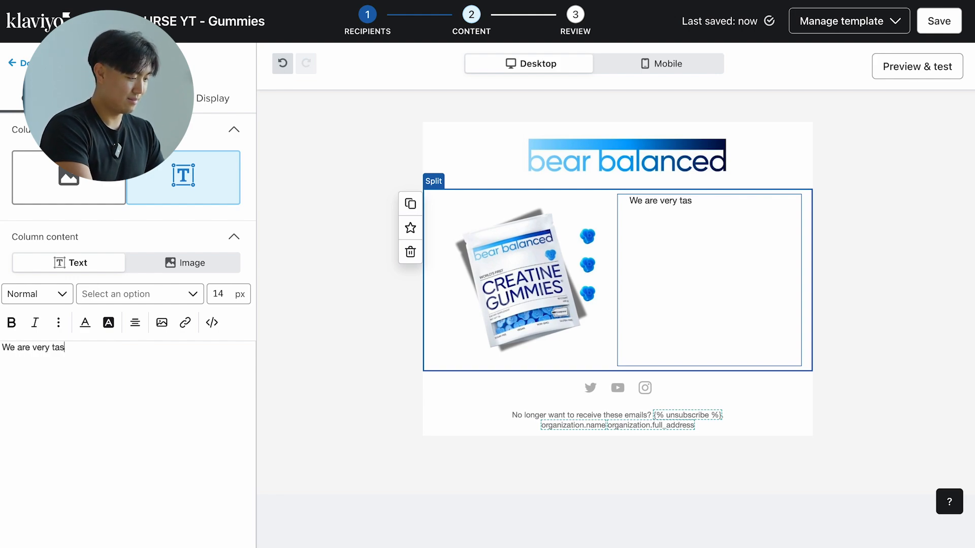
text(ty etc.)
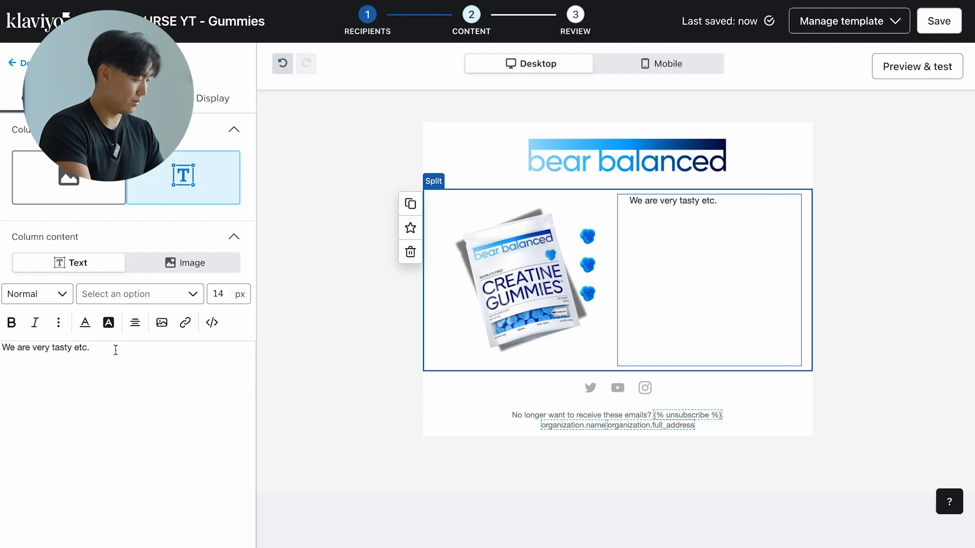
key(ctrl+a)
key(ctrl+v)
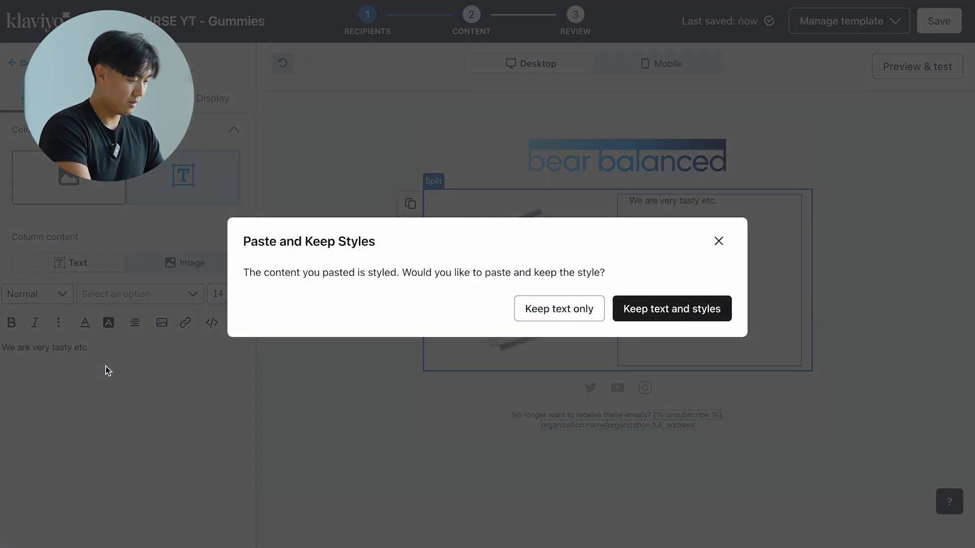
click(105, 367)
click(103, 370)
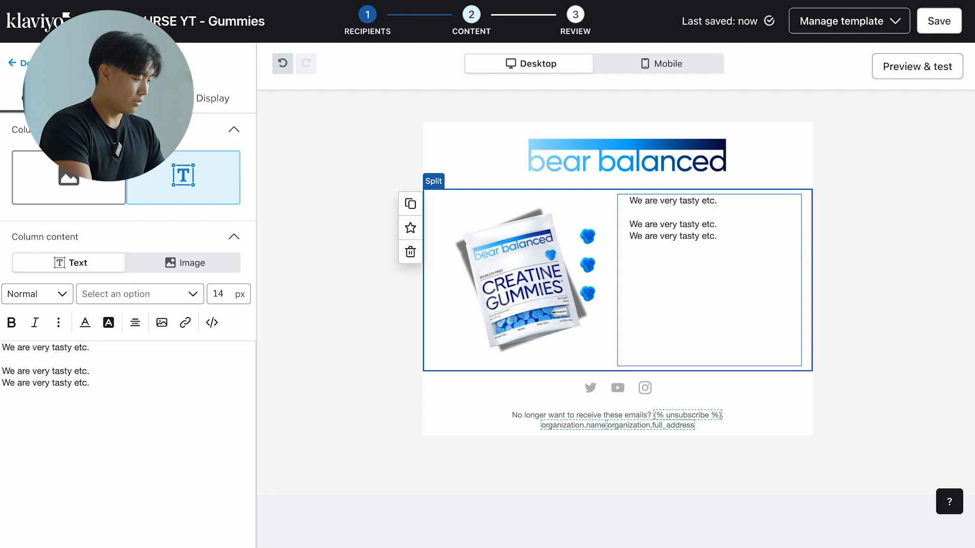
key(Return)
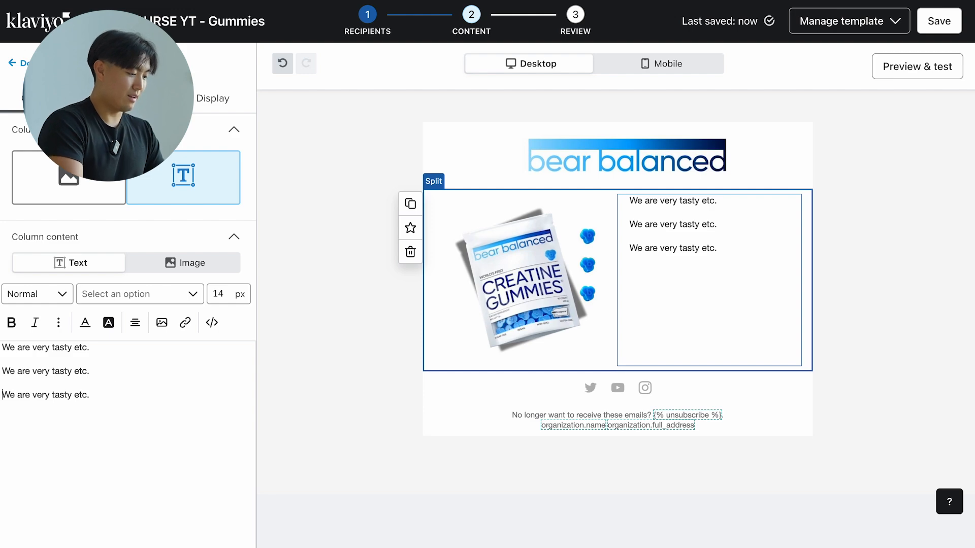
Format all of the second column's text at 18 px and center it
click(50, 302)
click(161, 403)
key(ctrl+a)
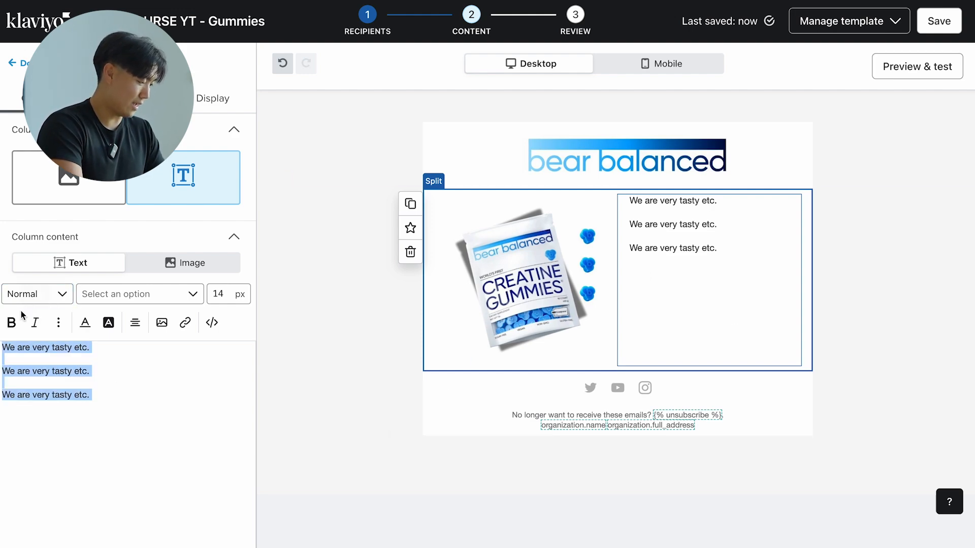
click(223, 293)
text(8)
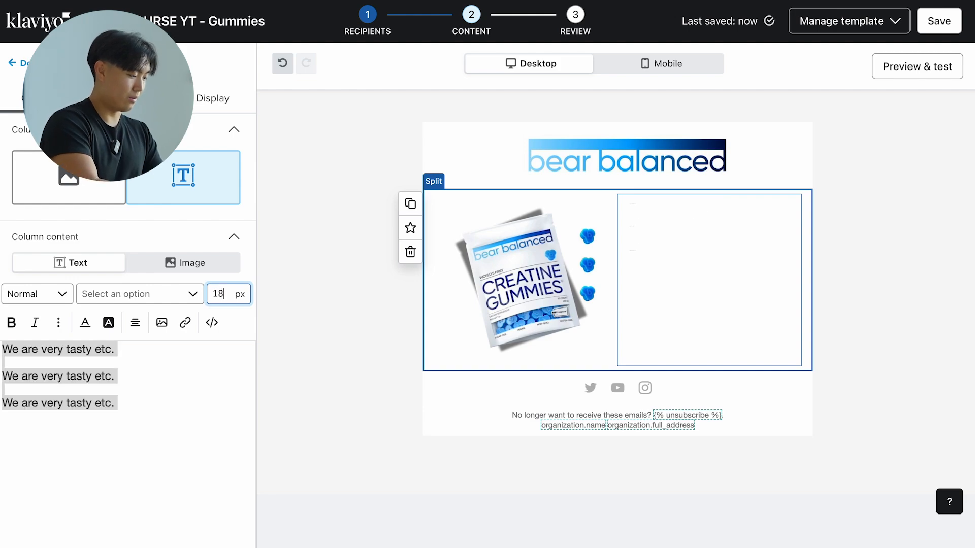
click(140, 325)
click(142, 327)
click(141, 327)
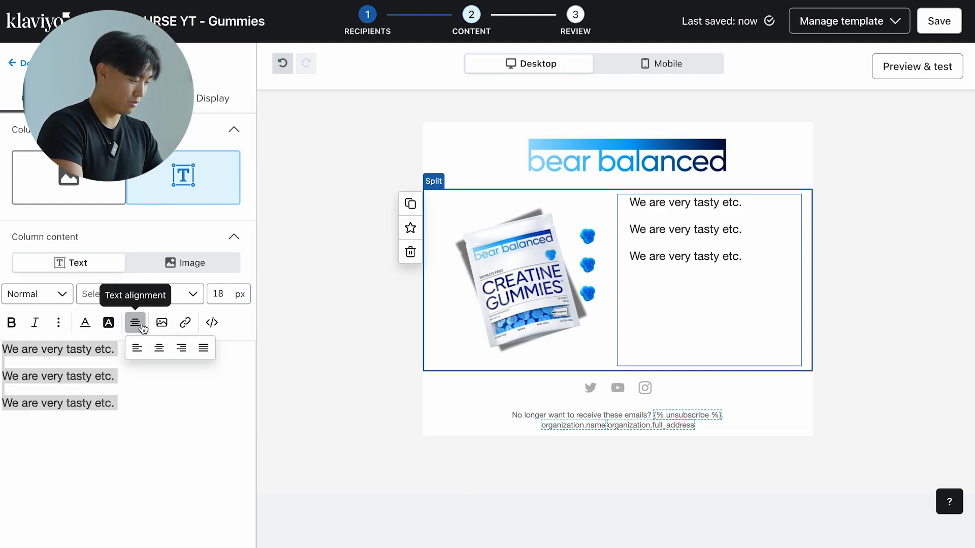
click(159, 348)
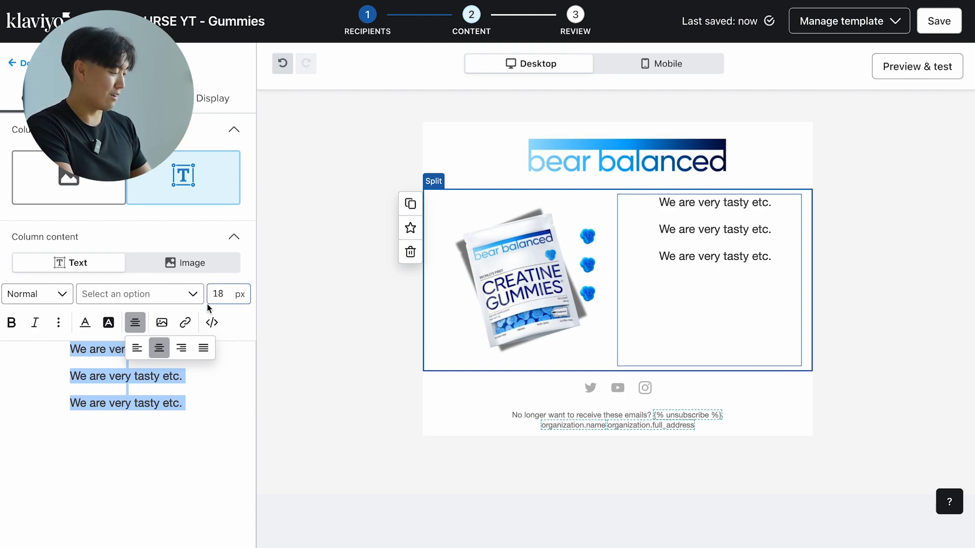
click(185, 322)
text(ww.google.com)
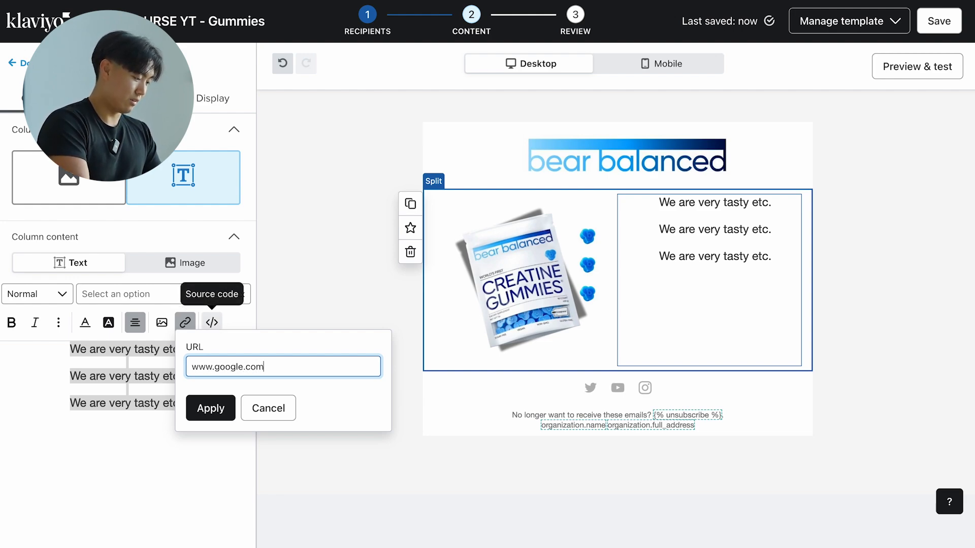
click(206, 411)
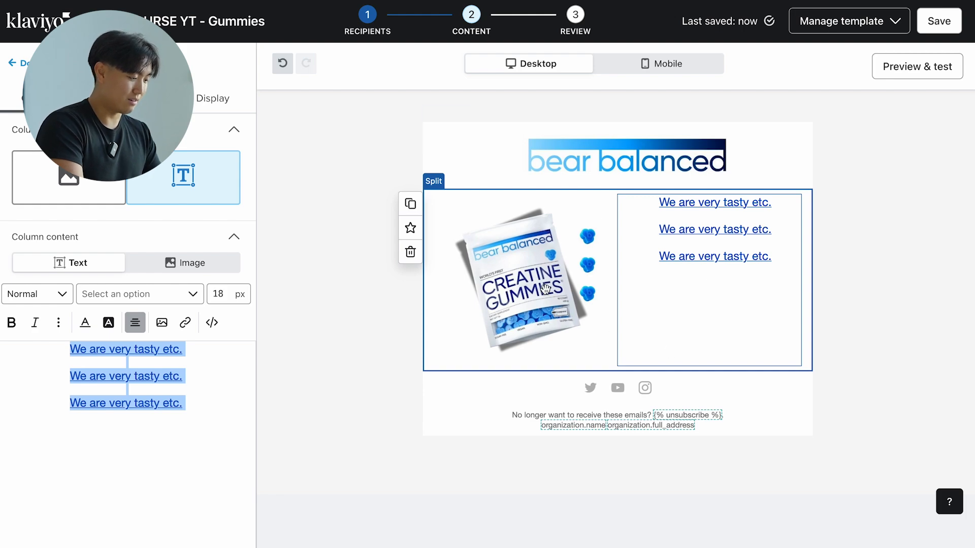
Check the split block's padding and mobile stacking settings, and delete the block from the email
click(203, 104)
click(128, 99)
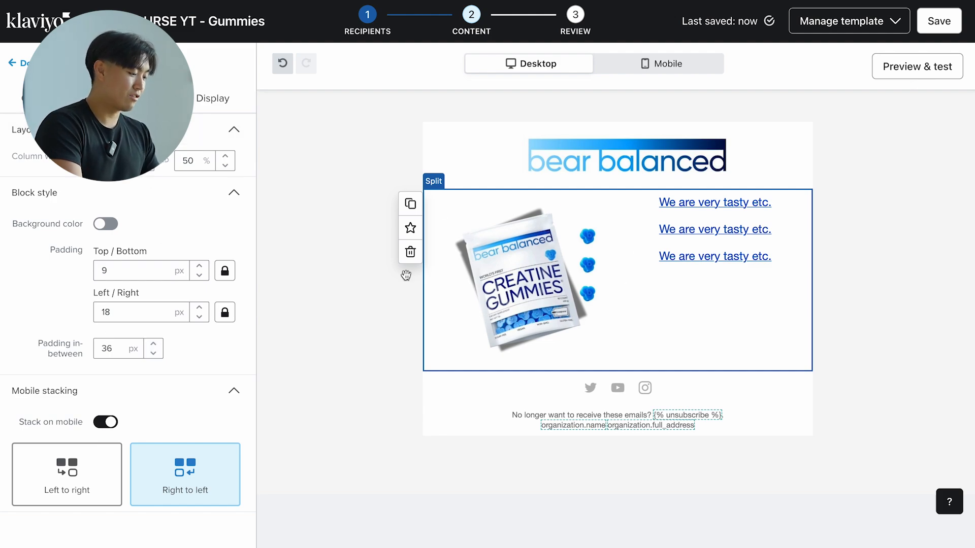
click(410, 252)
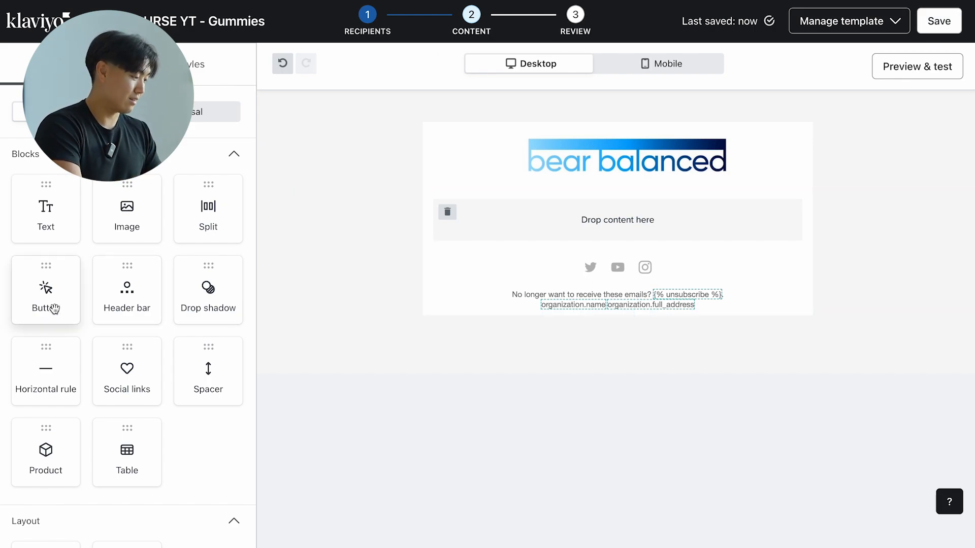
Place a button block above the social links and remove it from the email
drag(55, 308, 664, 266)
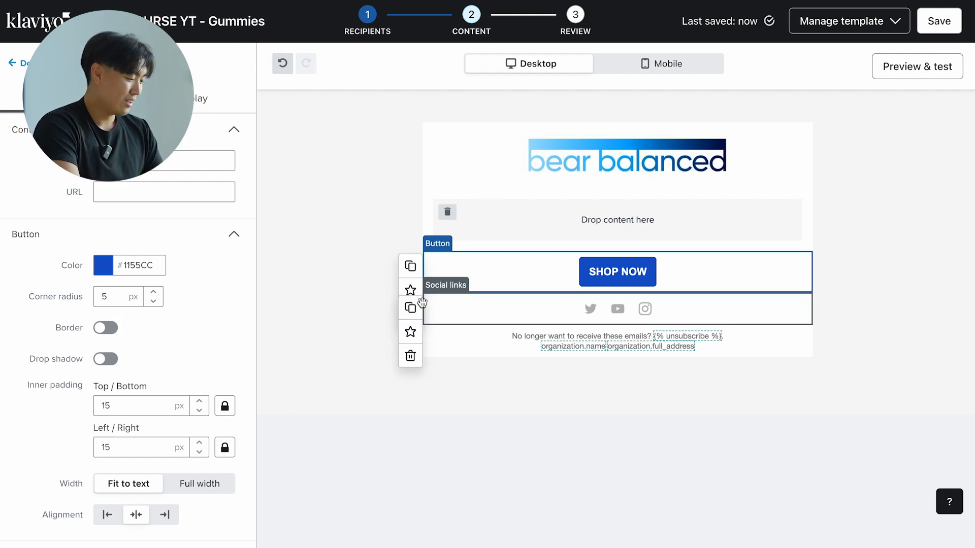
click(411, 312)
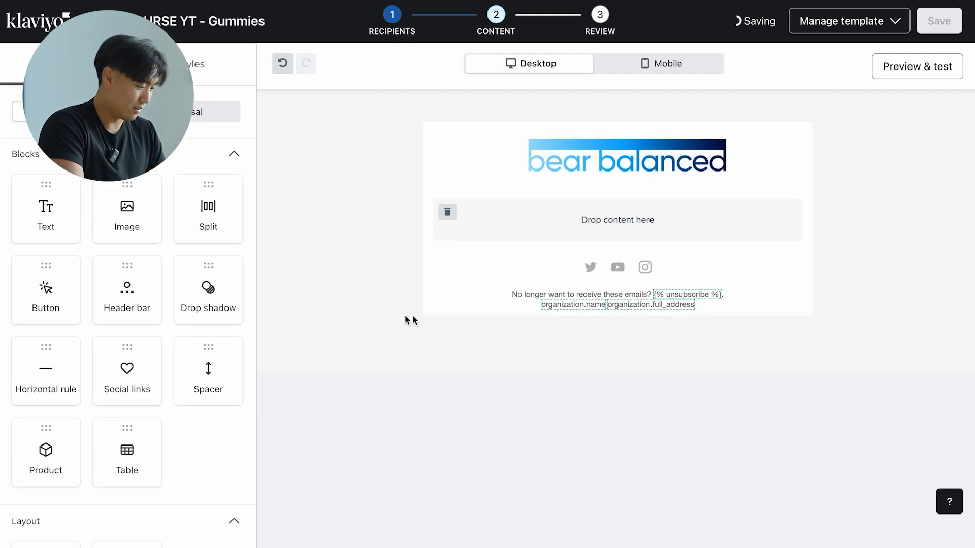
drag(127, 290, 526, 224)
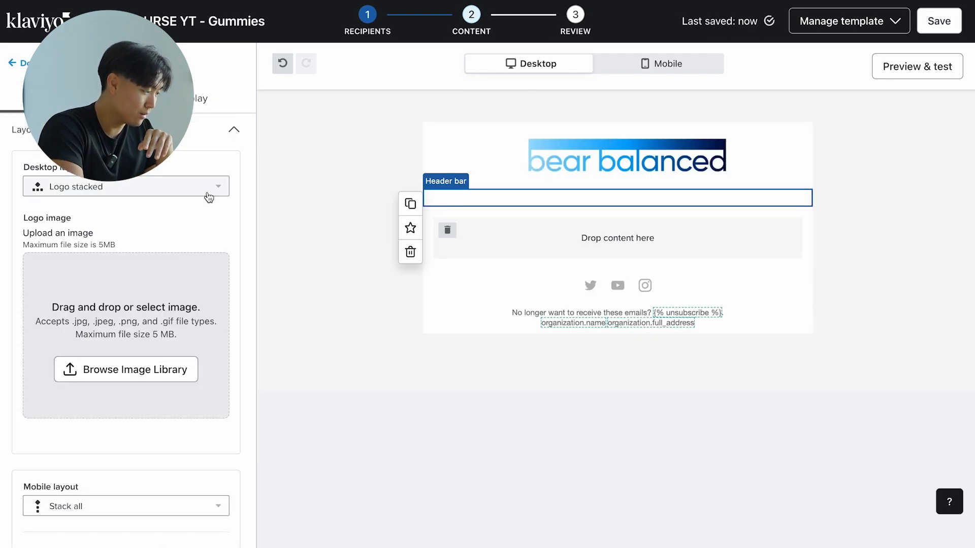
scroll(209, 197, down, 5)
click(47, 381)
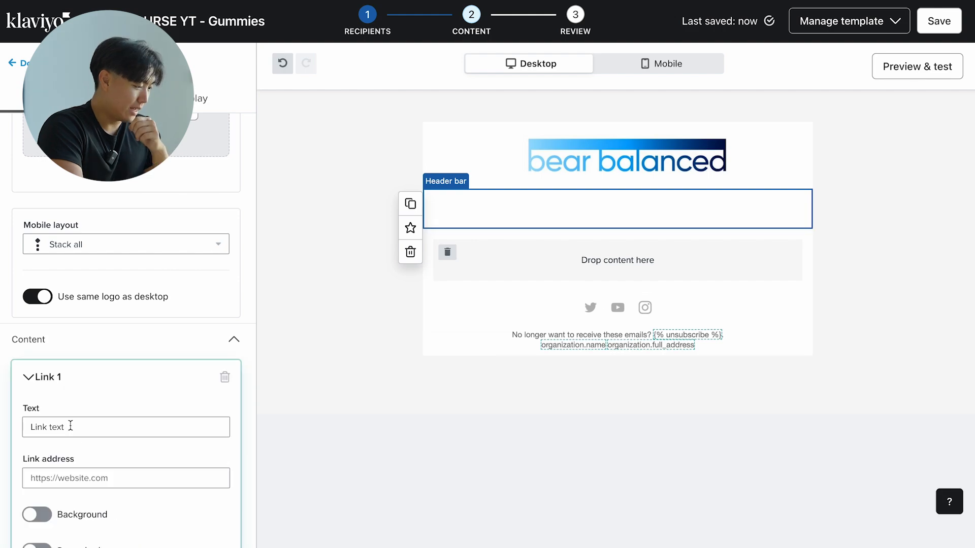
click(71, 426)
text(Home)
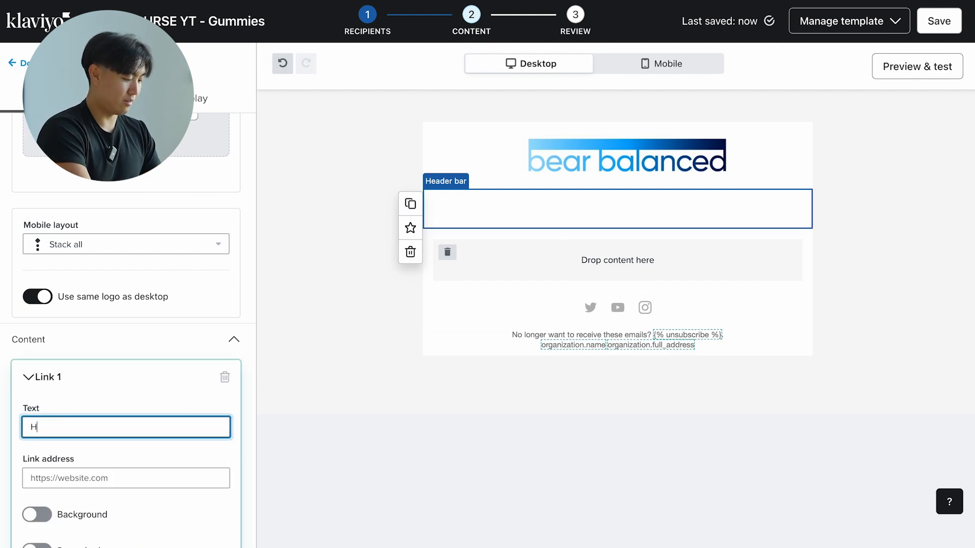
click(123, 480)
text(ww)
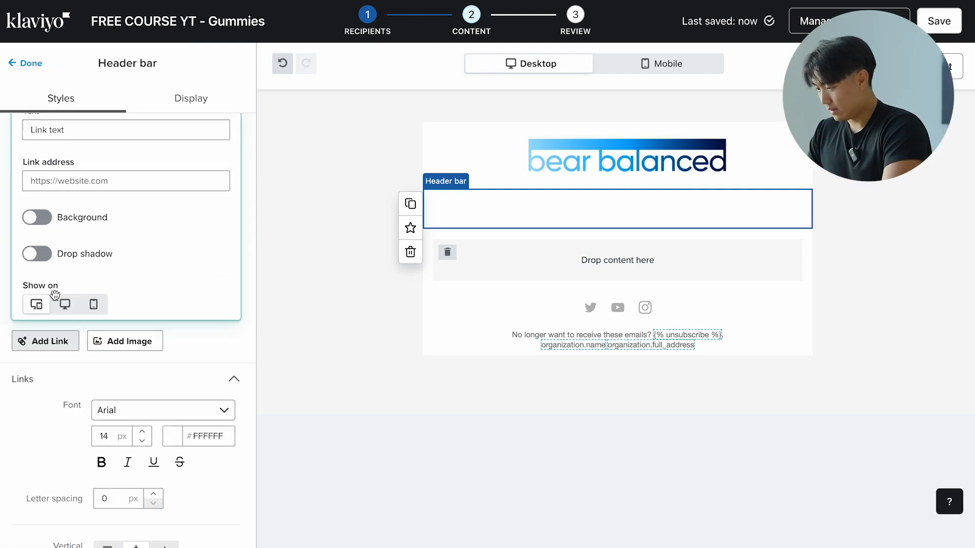
Turn on the background and drop shadow for the header bar's Home link, keeping both colors at #000000
scroll(59, 382, down, 1)
scroll(58, 381, up, 8)
scroll(58, 381, down, 1)
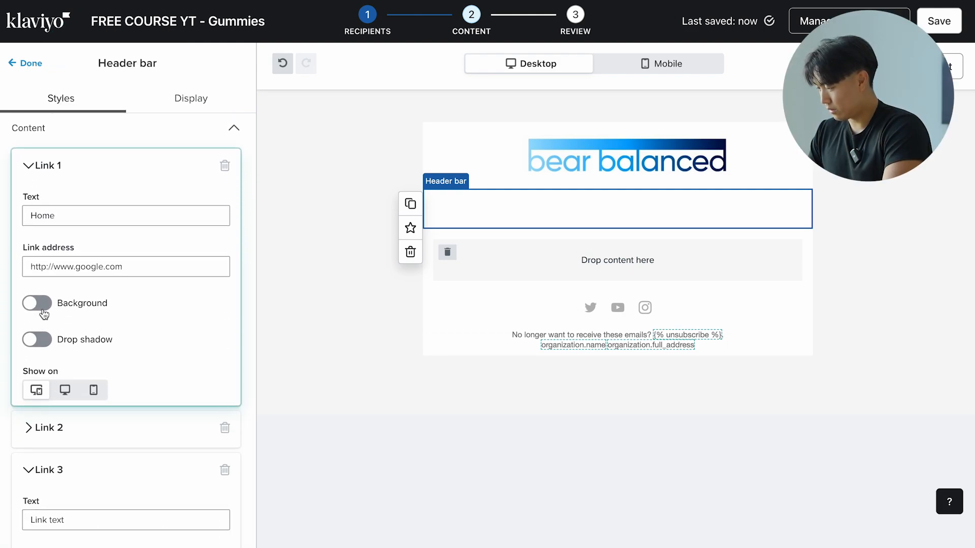
click(38, 303)
click(40, 341)
Set the text of the header bar's second link to "About Us"
scroll(126, 337, down, 2)
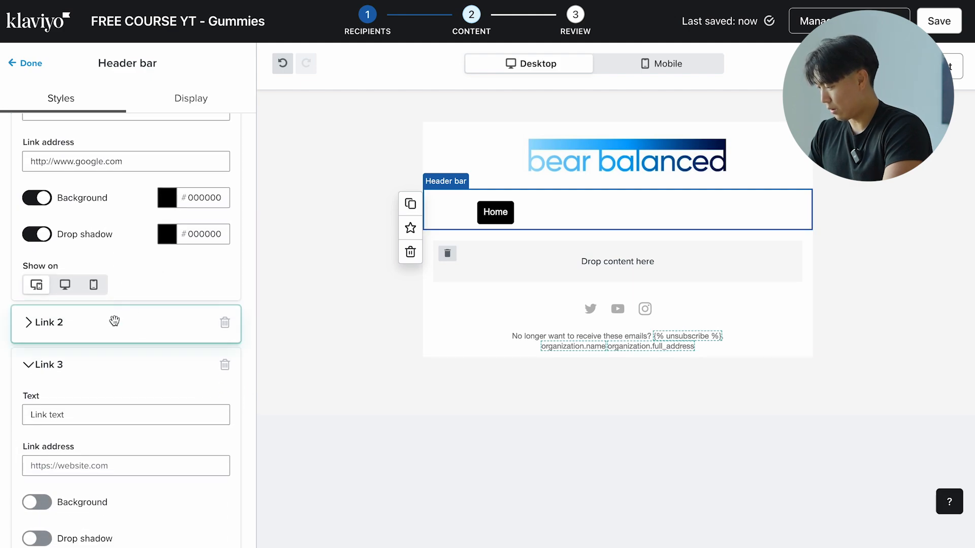
click(115, 321)
click(109, 367)
triple_click(109, 367)
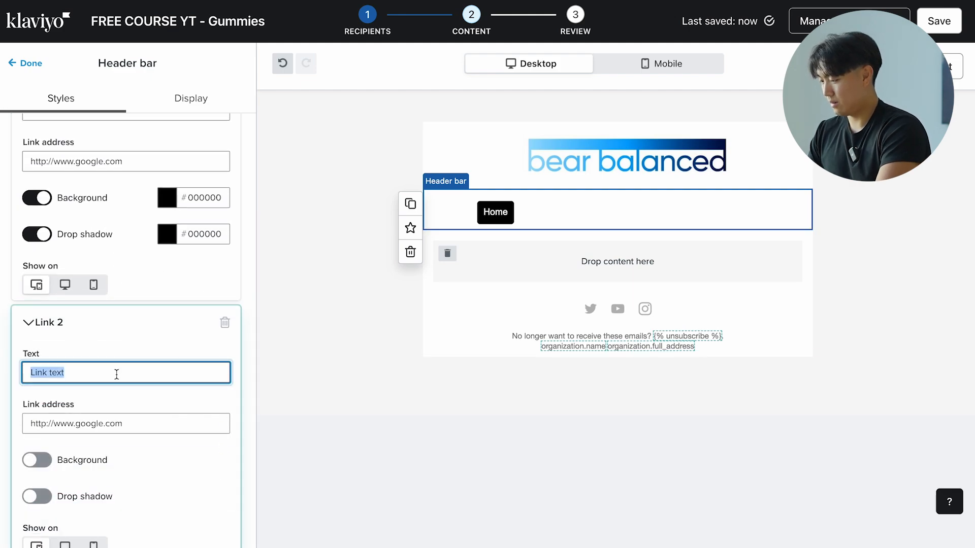
text(About Us)
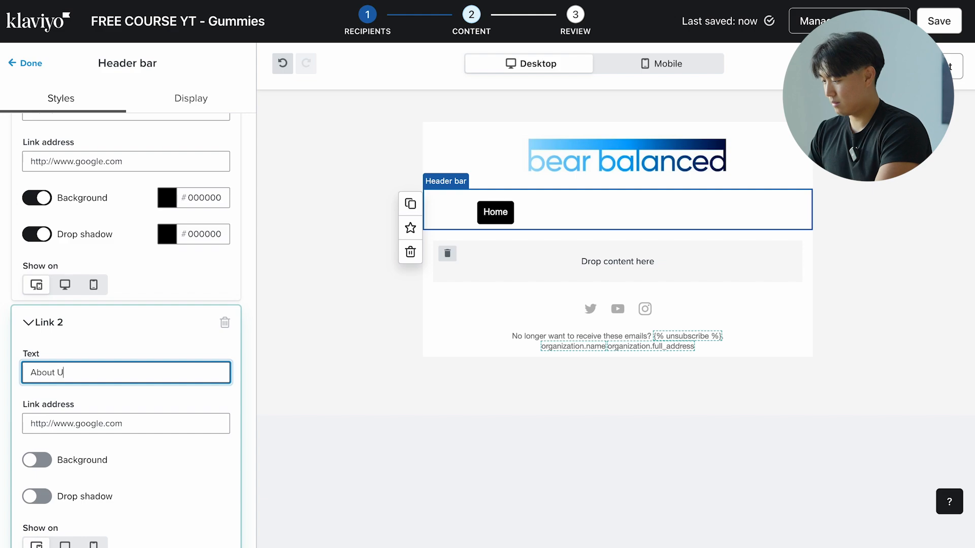
Set the third link's text to "Contact" and turn on the #000000 background for the Contact and About Us links
scroll(115, 405, down, 5)
triple_click(104, 348)
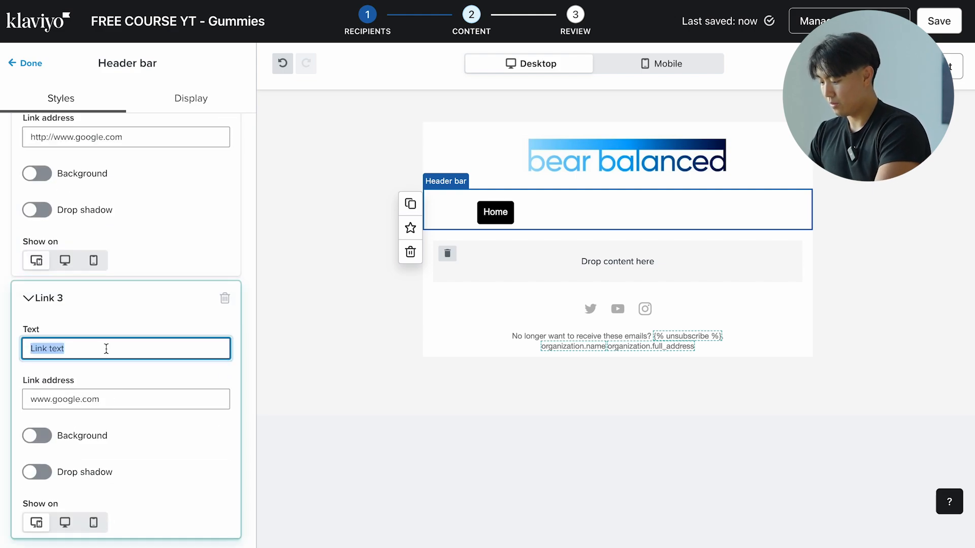
text(Contact)
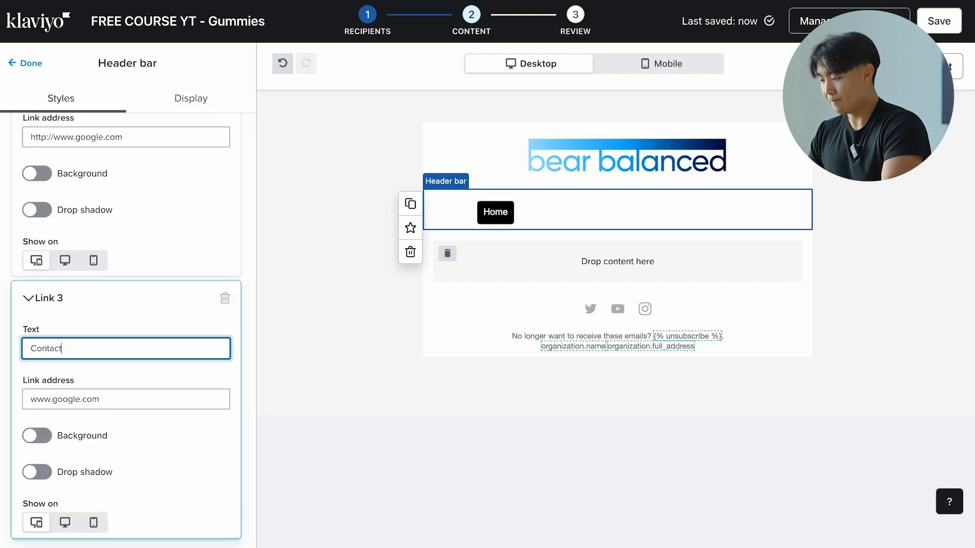
click(37, 436)
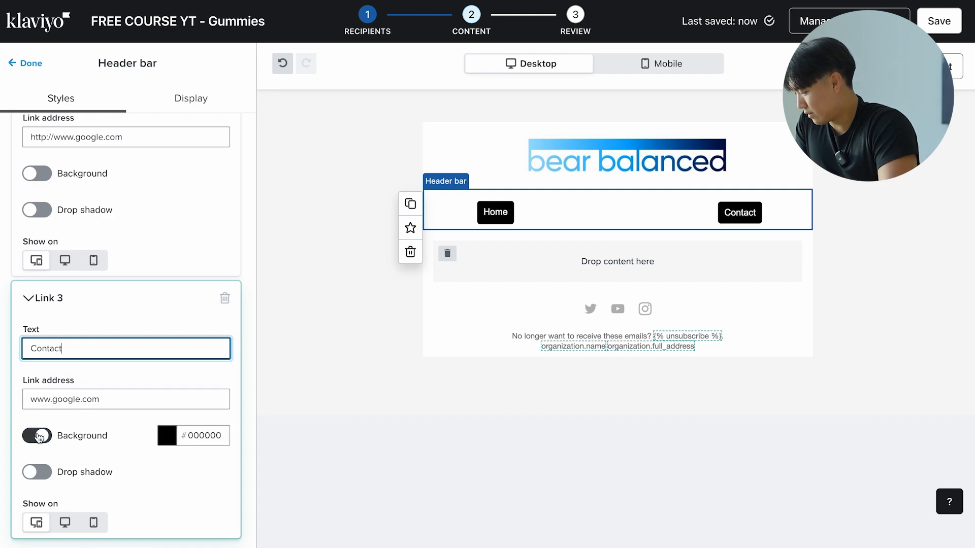
scroll(127, 331, up, 5)
scroll(127, 330, down, 3)
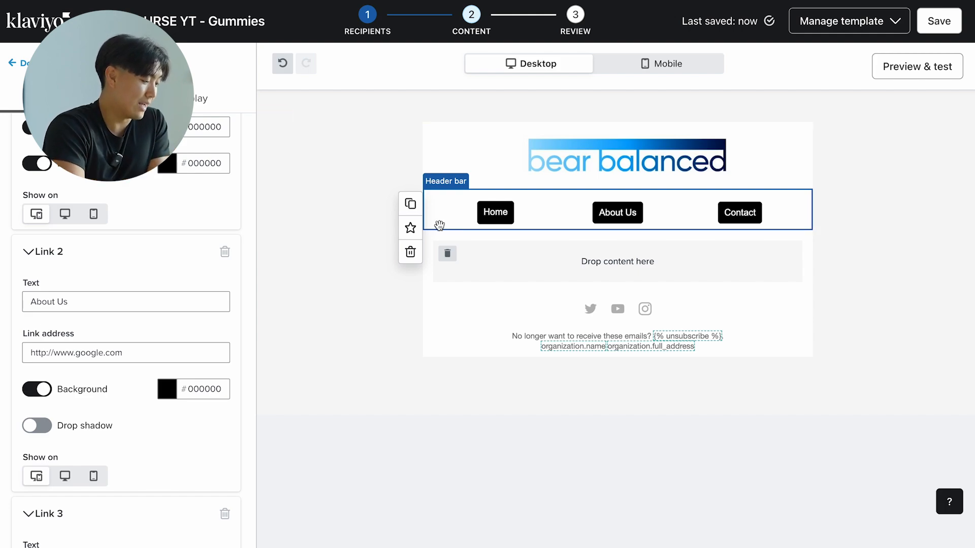
Delete the header bar block beneath the bear balanced logo
click(410, 252)
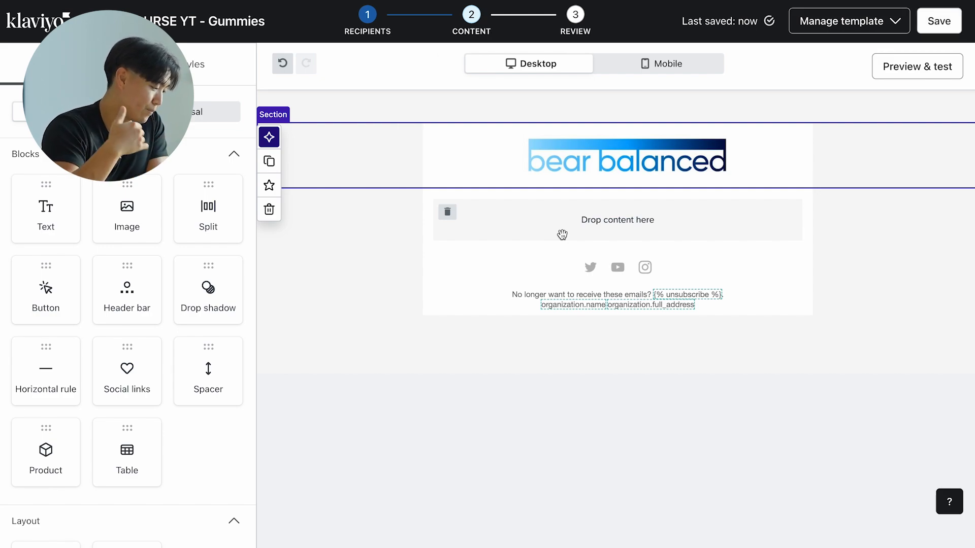
Try a drop shadow block above the social icons, compare it with the Canva gummies design, and delete the block in Klaviyo
drag(213, 297, 634, 254)
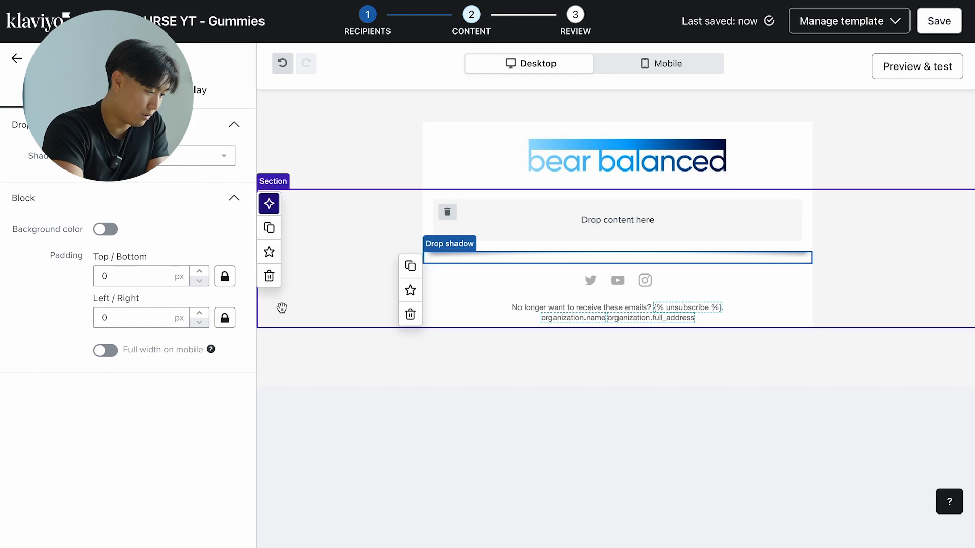
click(350, 530)
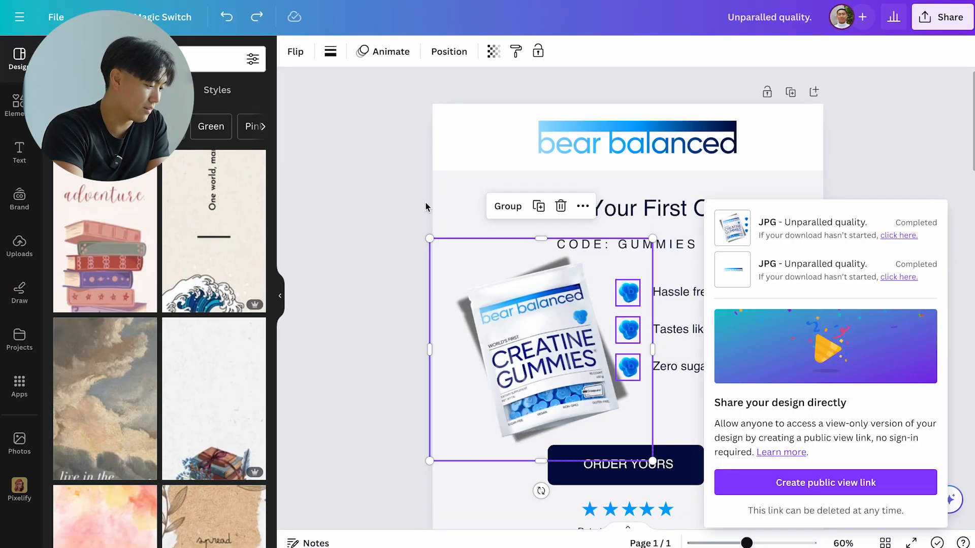
click(401, 234)
scroll(732, 282, down, 5)
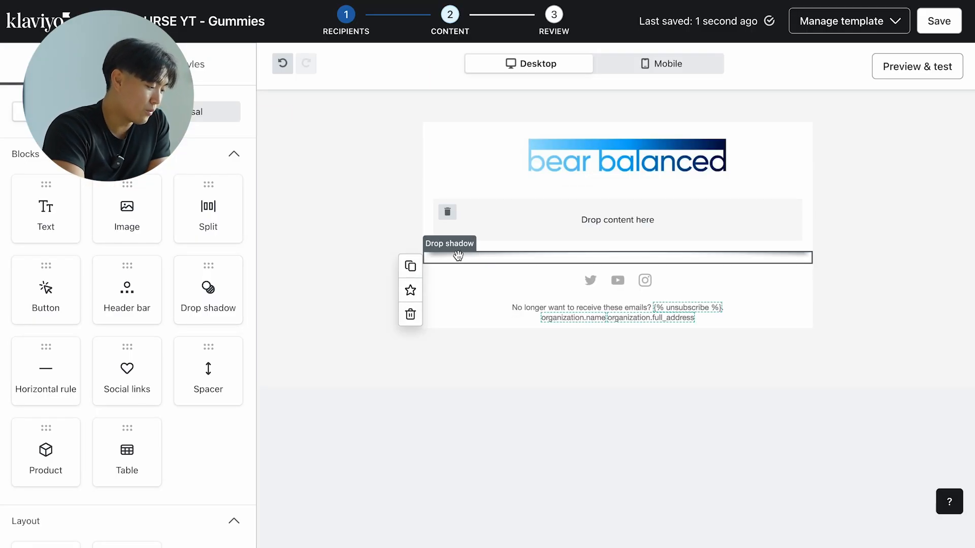
click(410, 313)
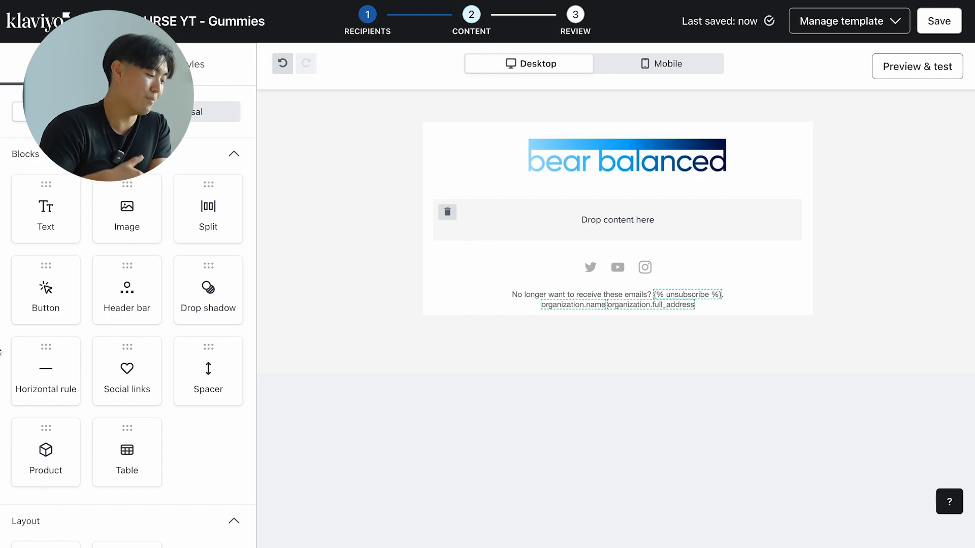
Try a second social links block above the unsubscribe text and delete it
drag(127, 375, 662, 298)
click(410, 347)
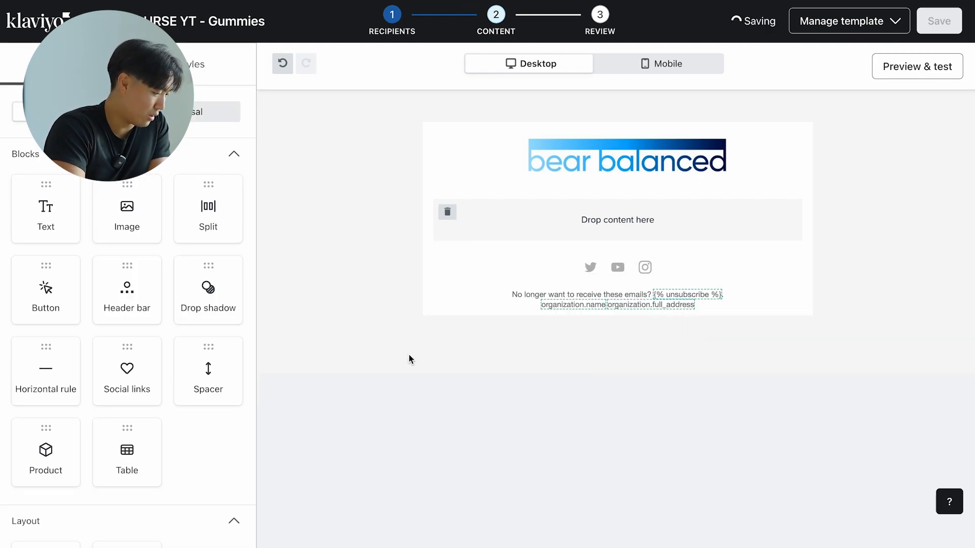
Add a spacer block above the social icons and increase its height
drag(200, 374, 593, 260)
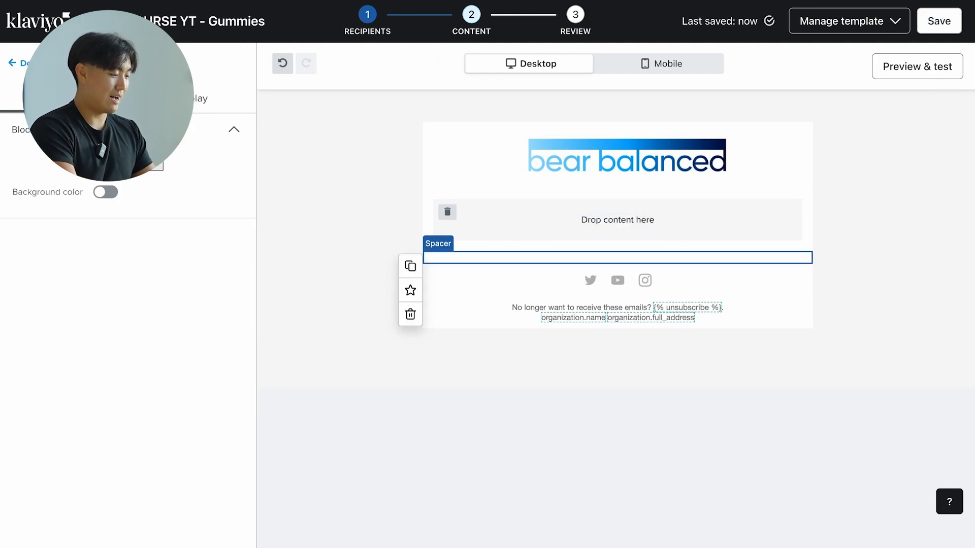
click(139, 202)
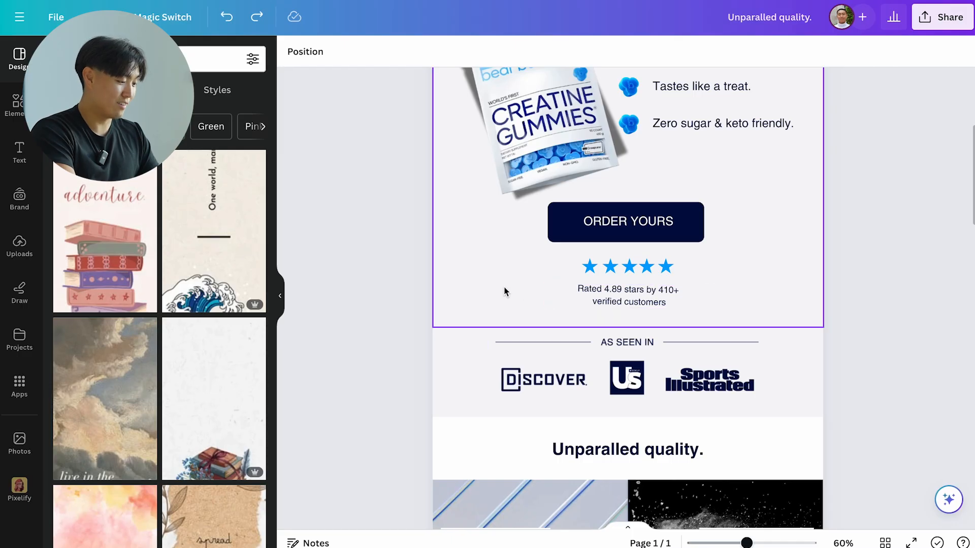
In the Canva design, try moving the "AS SEEN IN" section with its logos further down and undo the move
drag(405, 315, 746, 442)
drag(695, 378, 696, 483)
key(super+z)
click(887, 284)
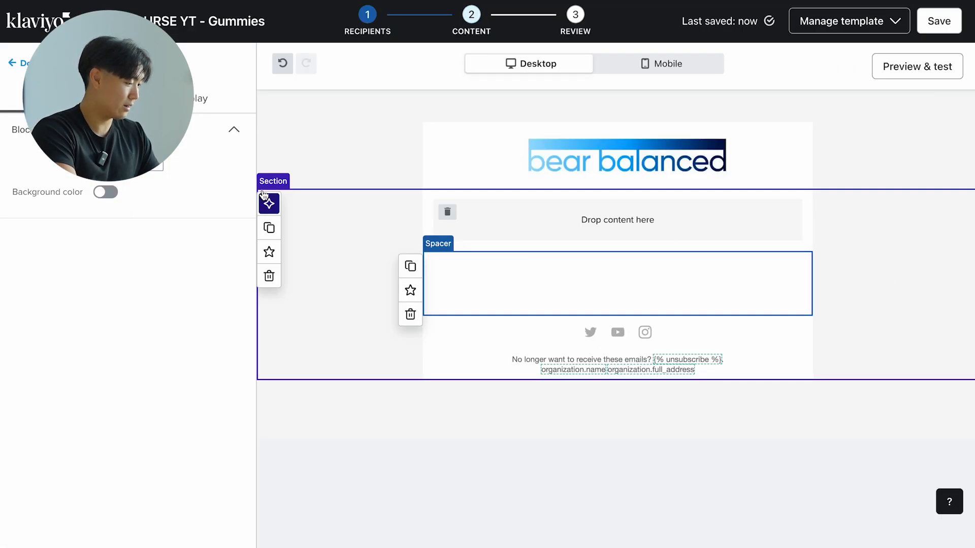
Back in Klaviyo, delete the spacer block, and try a horizontal rule above the unsubscribe text, removing it again
click(410, 314)
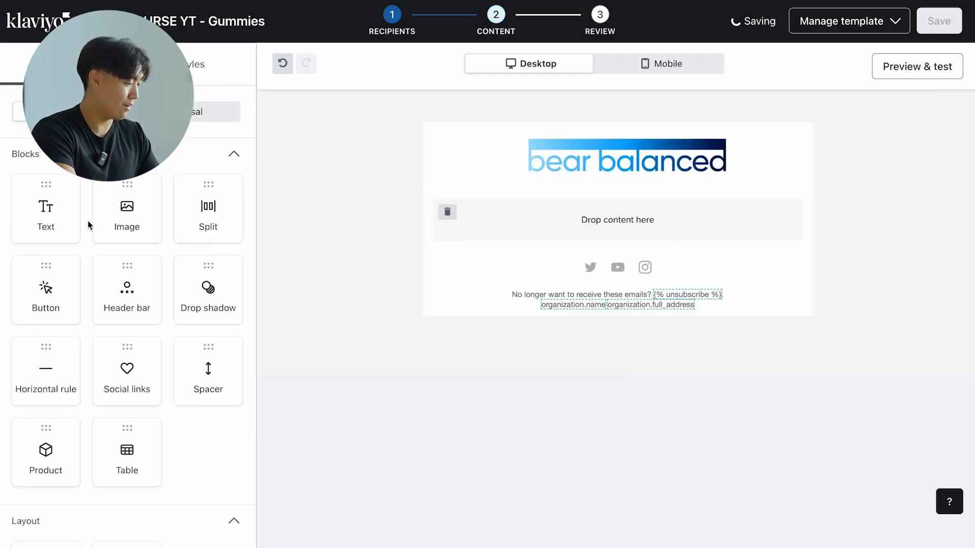
drag(63, 376, 523, 282)
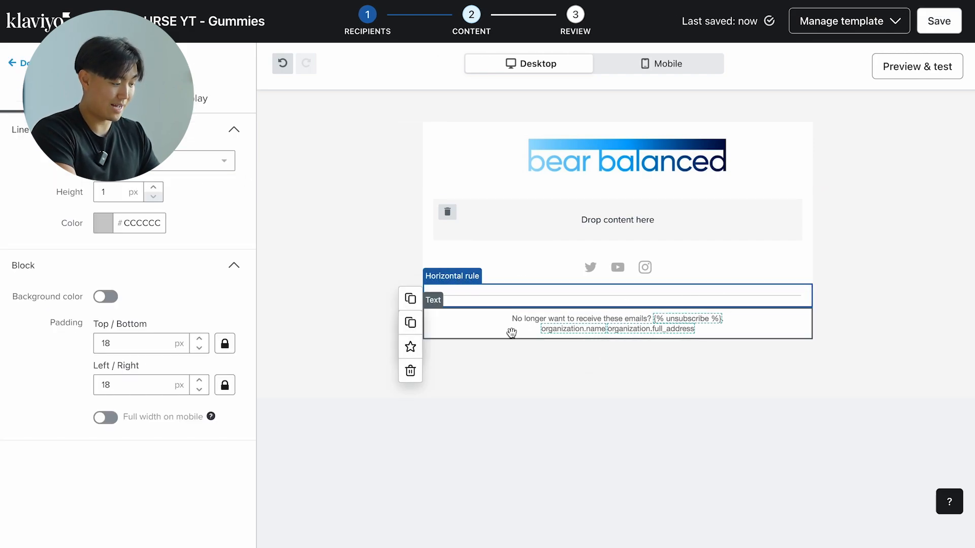
click(411, 347)
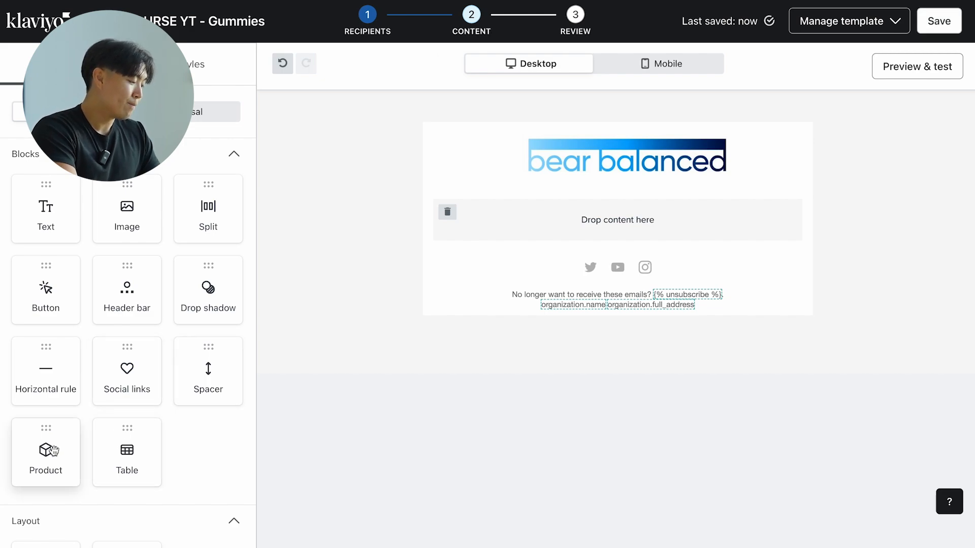
Try a product block above the social icons, compare it with the Canva design's product section, and delete the block
drag(53, 450, 616, 284)
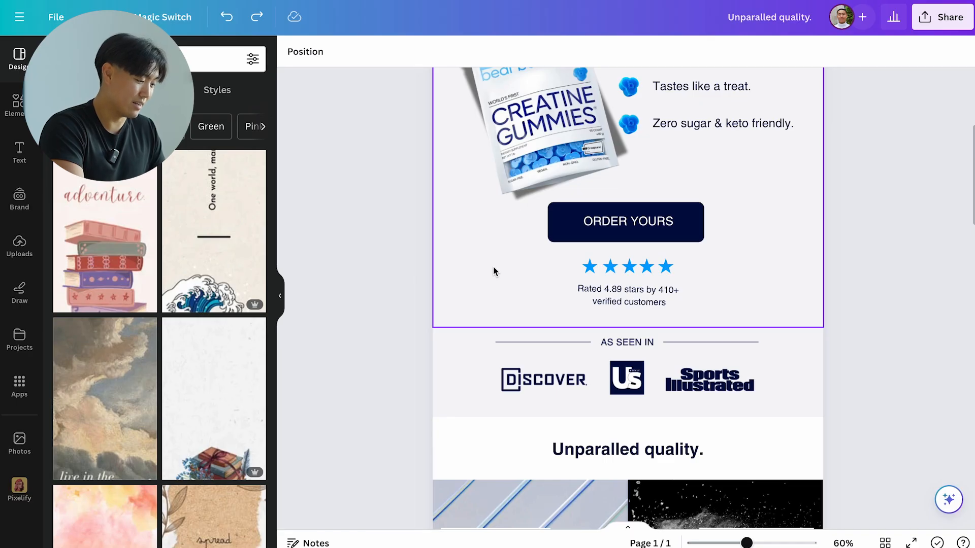
scroll(493, 266, down, 15)
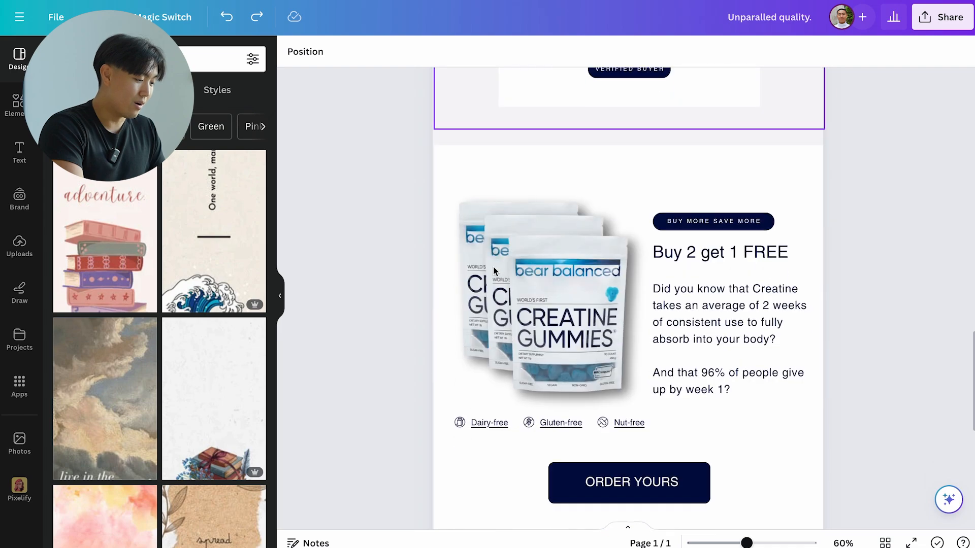
scroll(493, 269, up, 2)
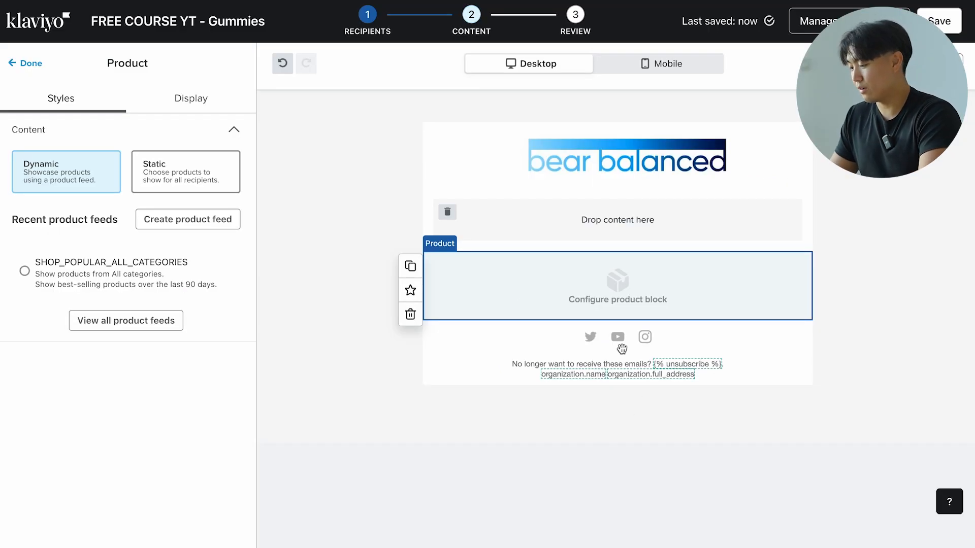
click(410, 315)
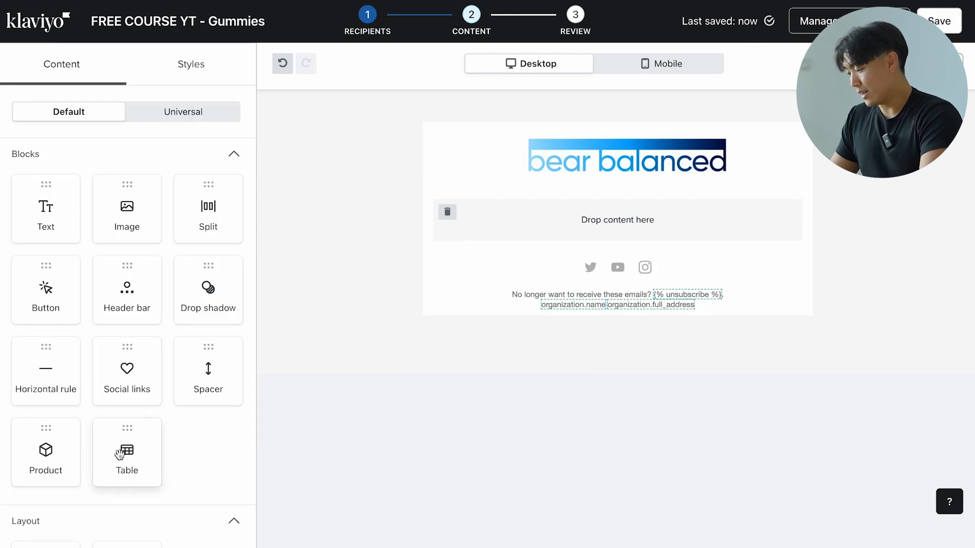
Add a table block above the social icons, check its row and column settings, and change the first cell from text to image
drag(125, 447, 593, 263)
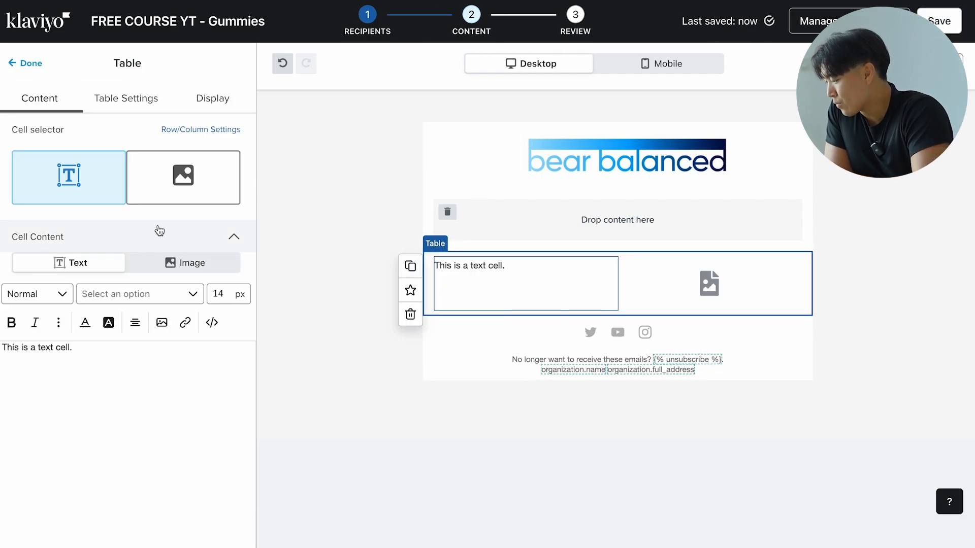
click(197, 133)
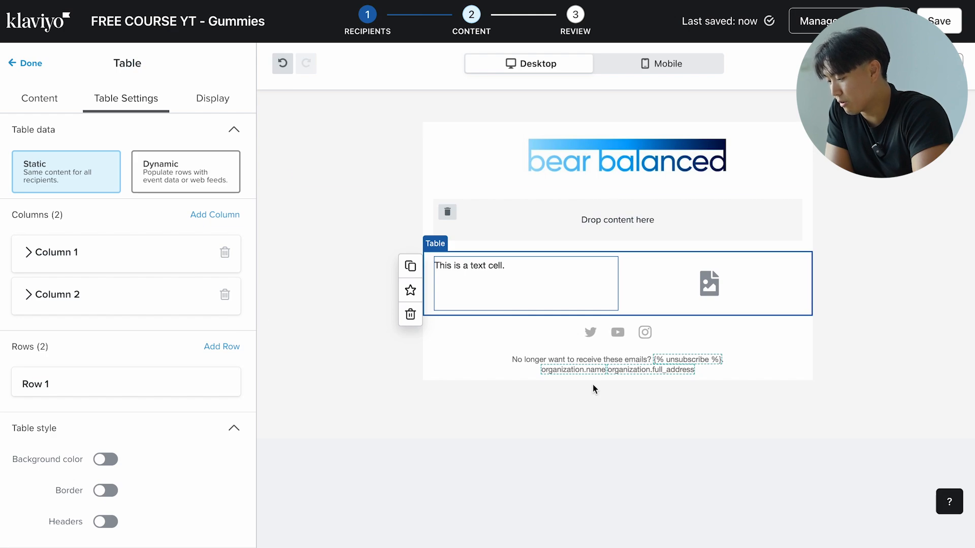
click(36, 99)
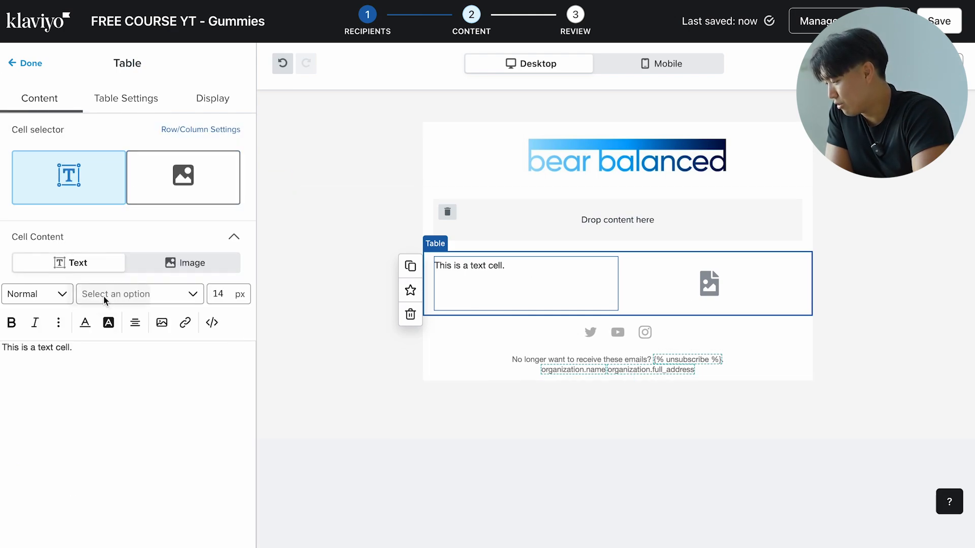
click(198, 267)
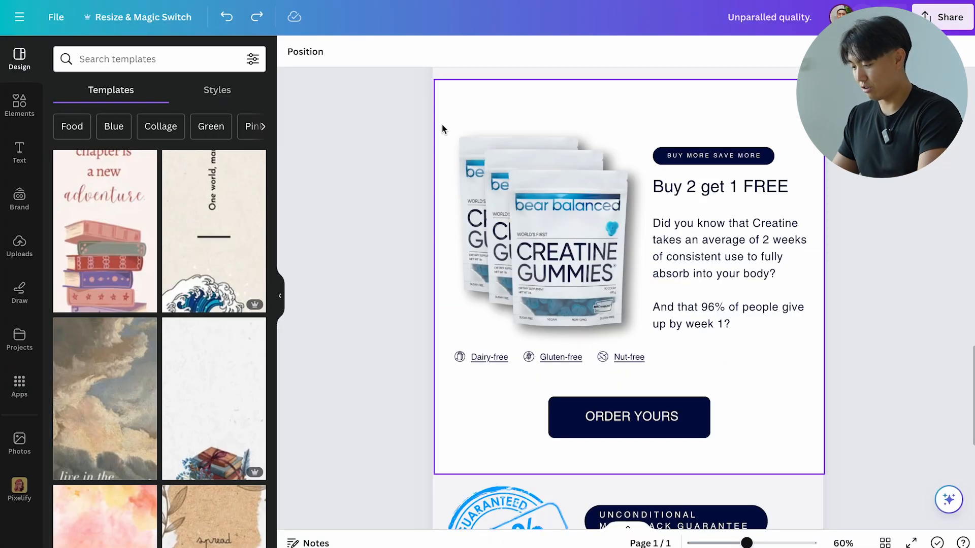
Look through the Canva design and the 2023 Campaigns Q1 page in Figma for an email with a two-column image grid
scroll(442, 124, down, 5)
scroll(442, 124, up, 5)
scroll(442, 124, up, 5)
key(super+Tab)
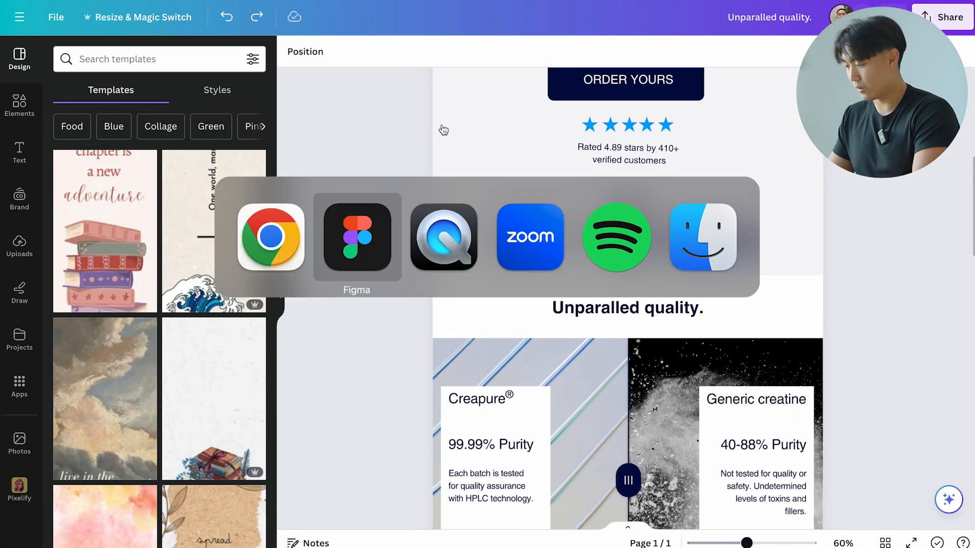
click(389, 253)
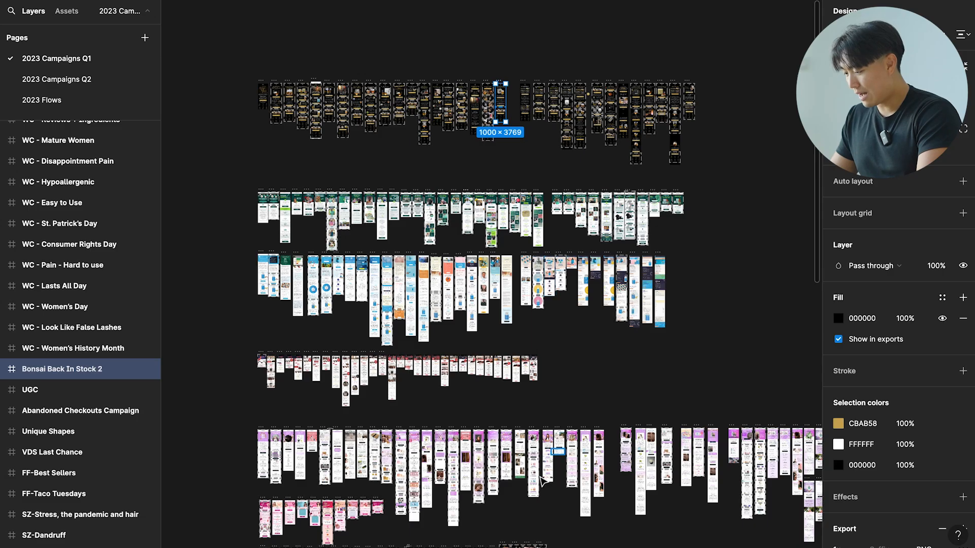
scroll(538, 485, up, 3)
scroll(538, 487, up, 8)
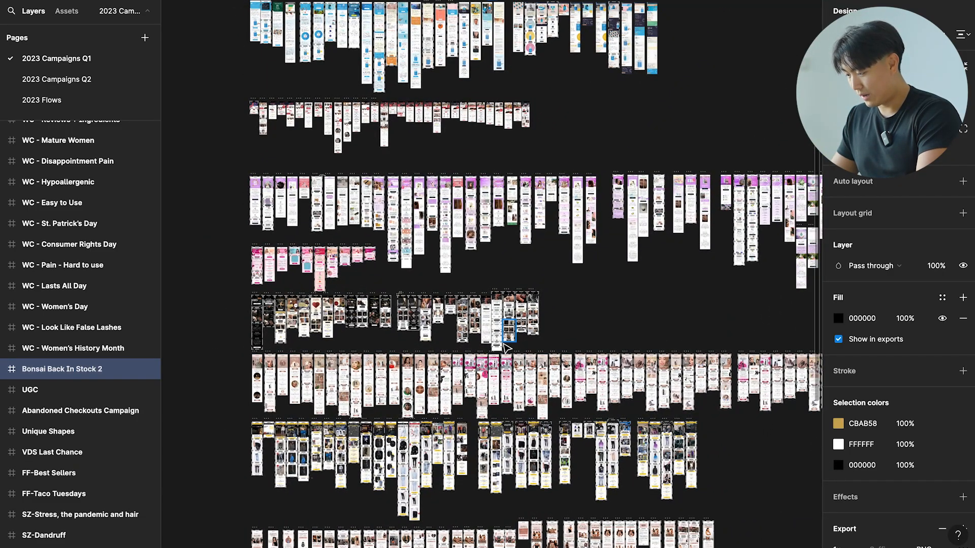
scroll(507, 349, up, 10)
scroll(507, 348, up, 5)
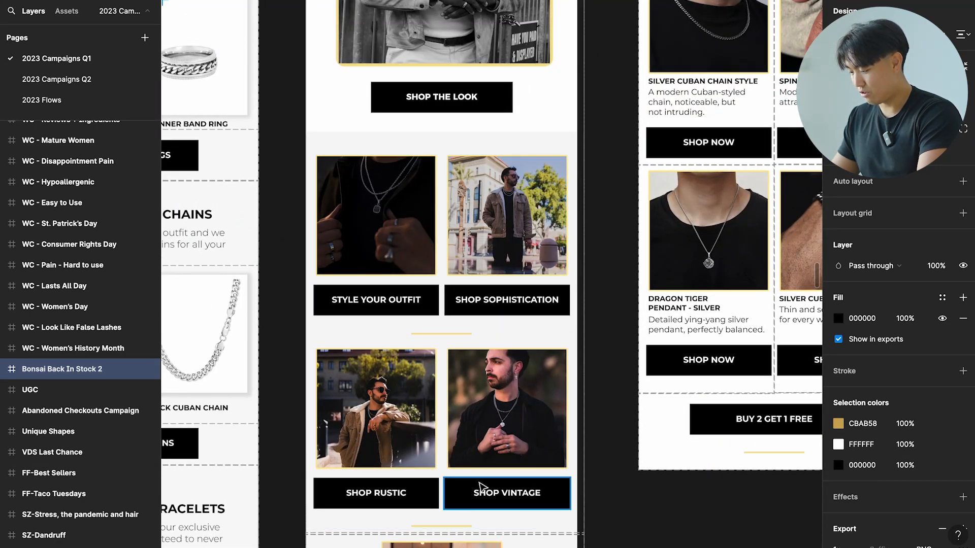
scroll(350, 447, down, 2)
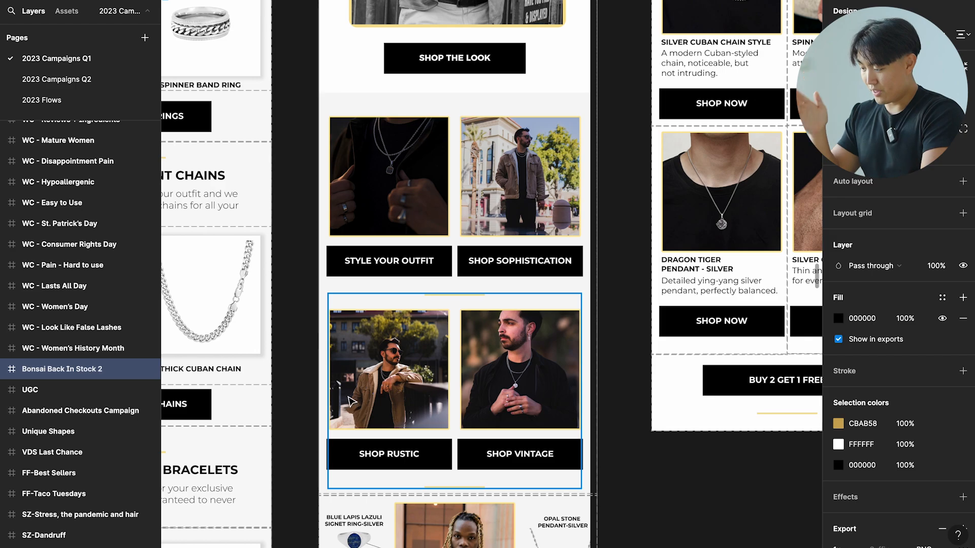
Switch back to the Klaviyo email in Chrome and add a row to the table block
key(super+Tab)
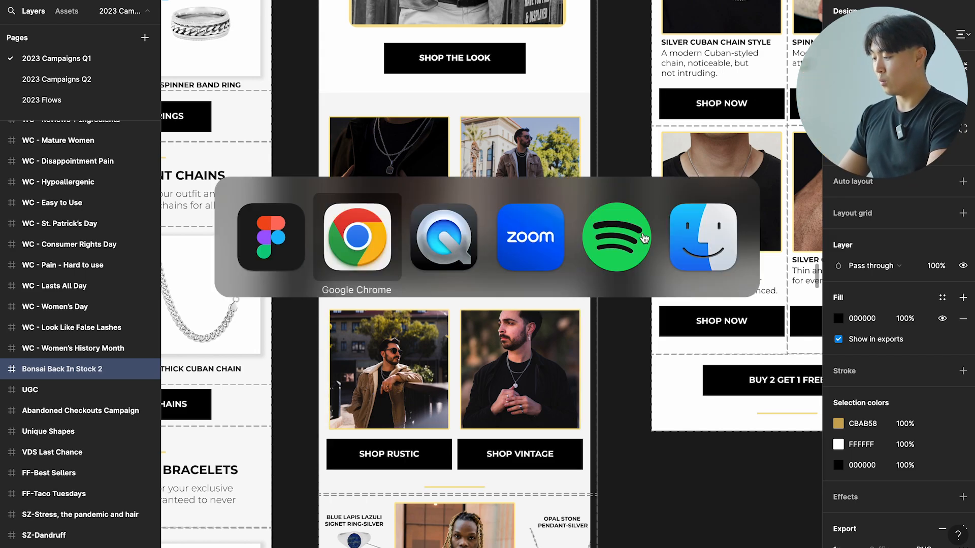
key(ctrl+Tab)
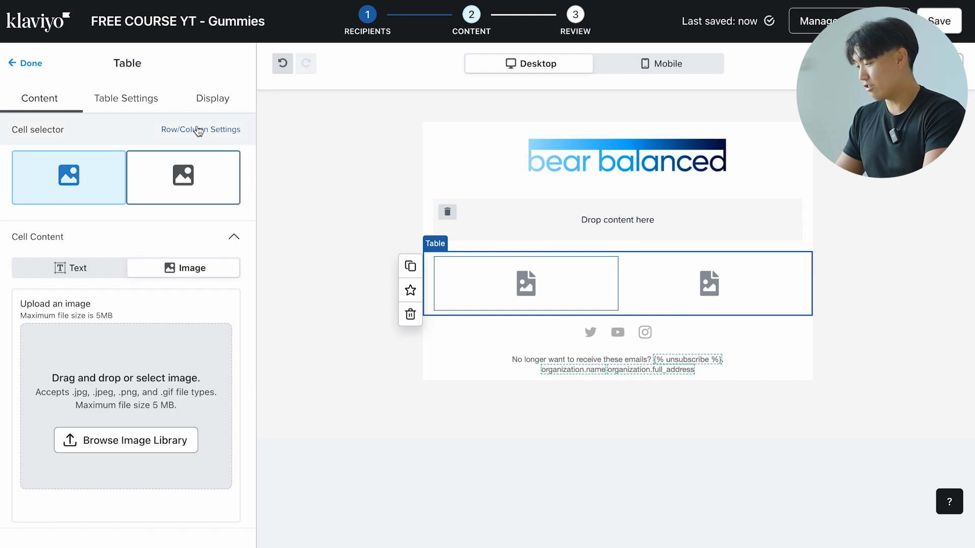
click(133, 101)
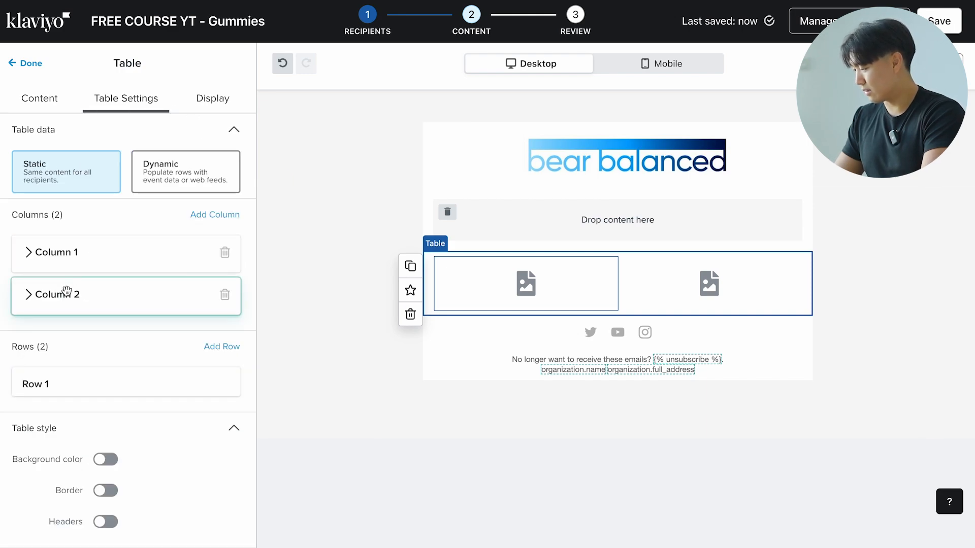
click(221, 346)
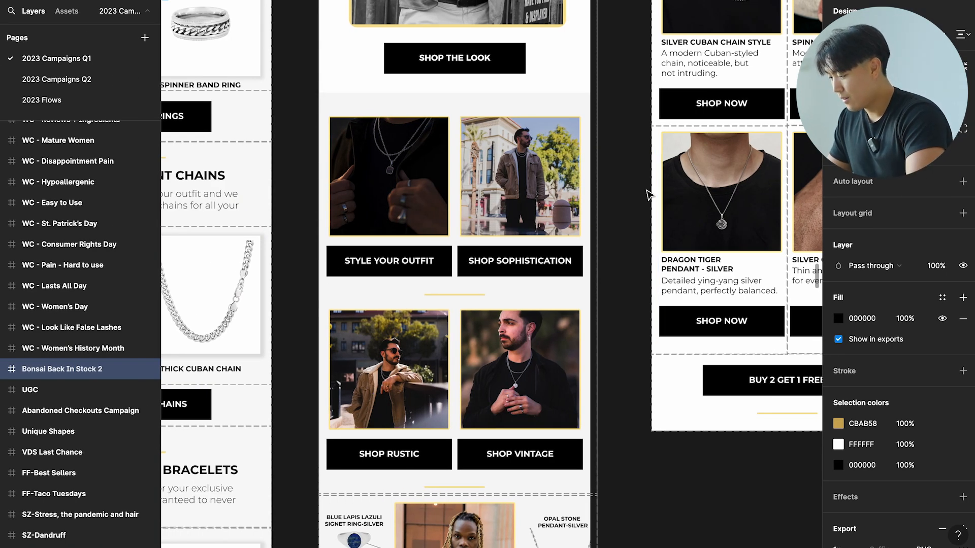
In Figma, draw two adjacent 500 × 719 slices around the "STYLE YOUR OUTFIT" and "SHOP SOPHISTICATION" images and buttons
click(324, 99)
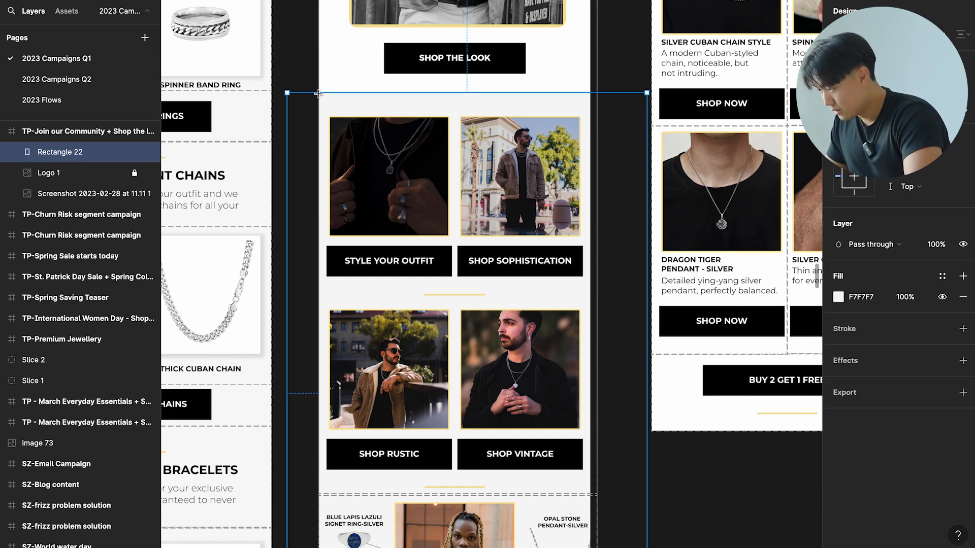
mouse_move(319, 92)
mouse_down()
mouse_move(498, 294)
mouse_move(465, 336)
mouse_move(455, 288)
mouse_up()
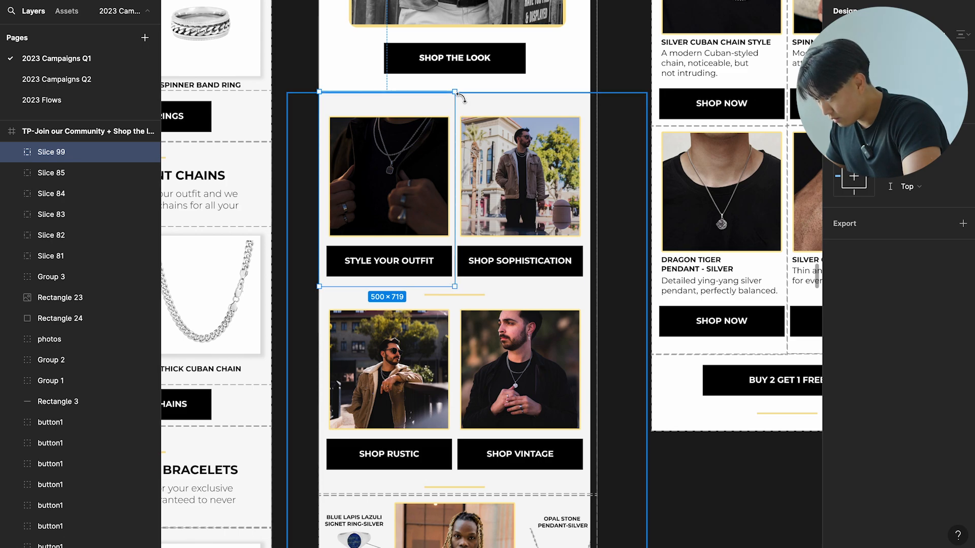
drag(454, 92, 583, 287)
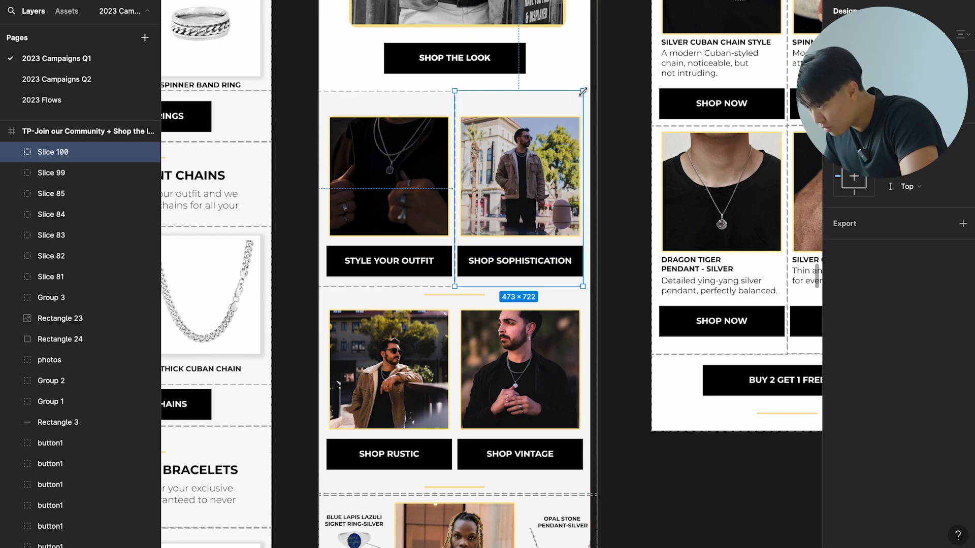
drag(583, 94, 590, 92)
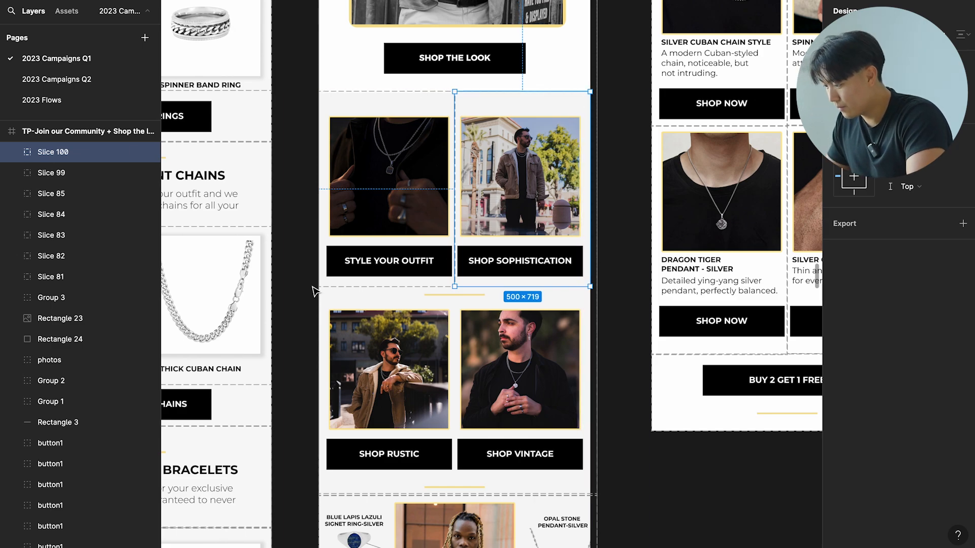
Draw a slice of about 500 × 722 around the "SHOP RUSTIC" image and button
key(s)
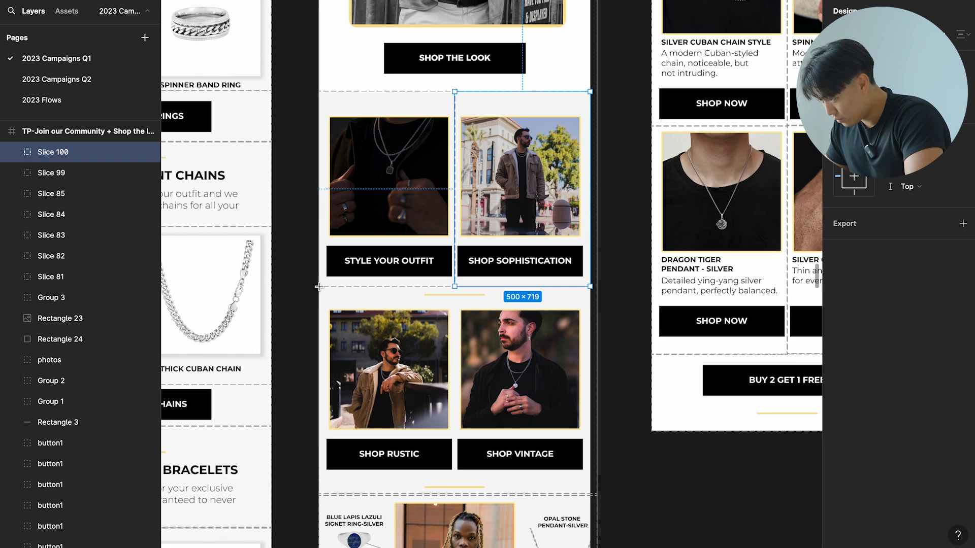
mouse_move(319, 287)
mouse_down()
mouse_move(454, 430)
mouse_move(454, 482)
mouse_up()
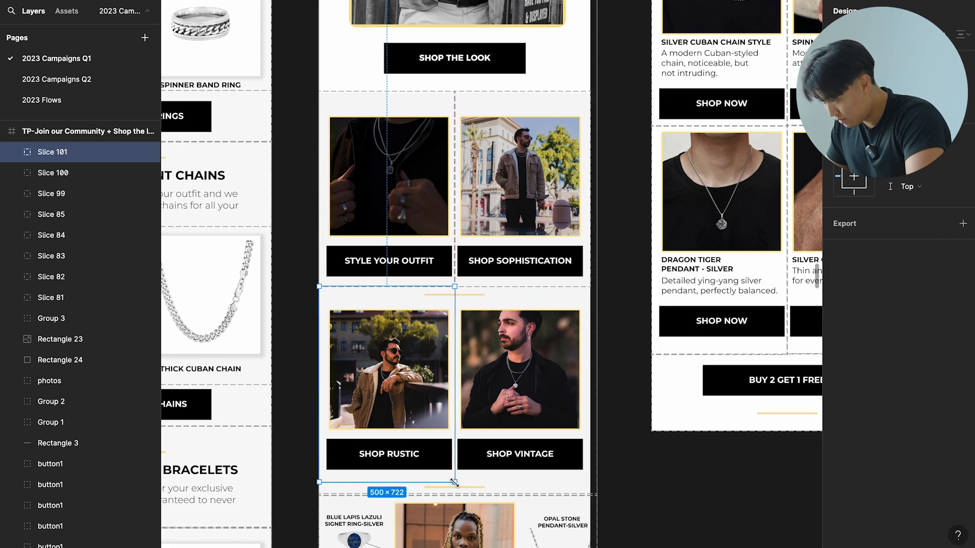
Draw a slice around the "SHOP VINTAGE" image and button
drag(426, 419, 560, 417)
click(635, 401)
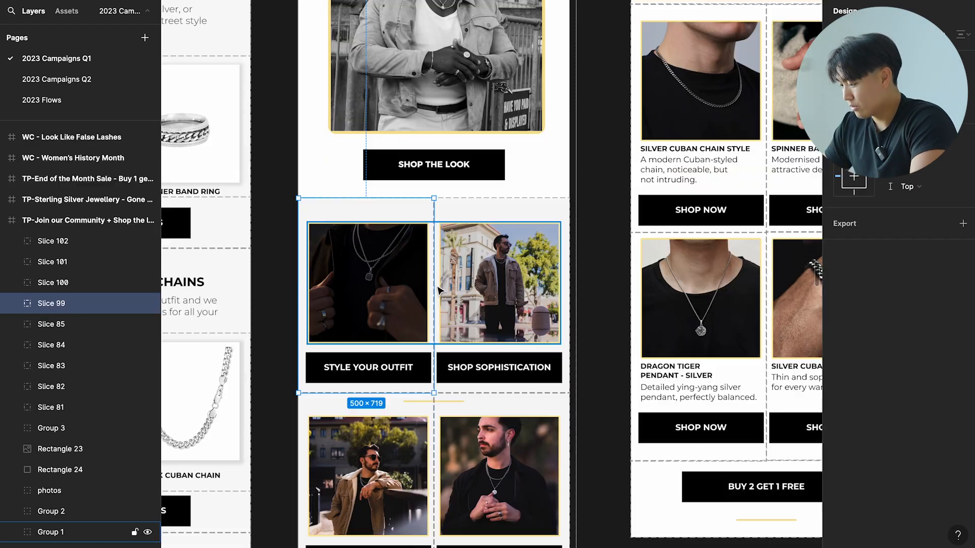
Add a 1x PNG export setting to the "STYLE YOUR OUTFIT" slice and export it
scroll(440, 291, down, 5)
scroll(440, 291, left, 2)
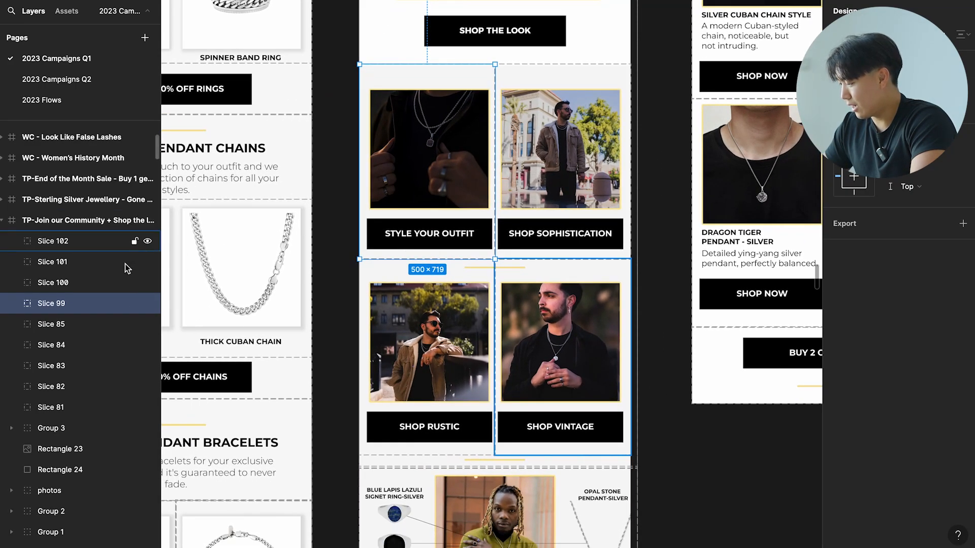
right_click(435, 237)
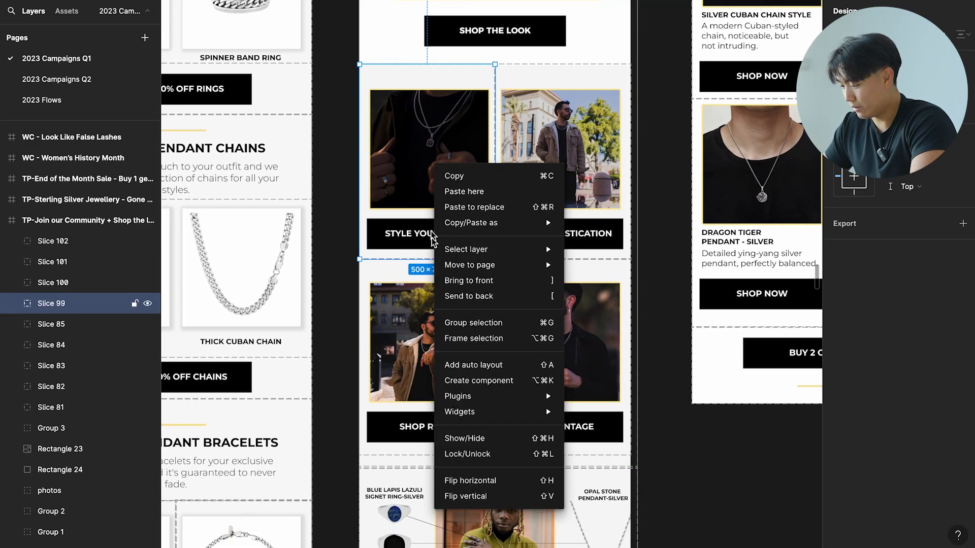
key(Escape)
click(887, 229)
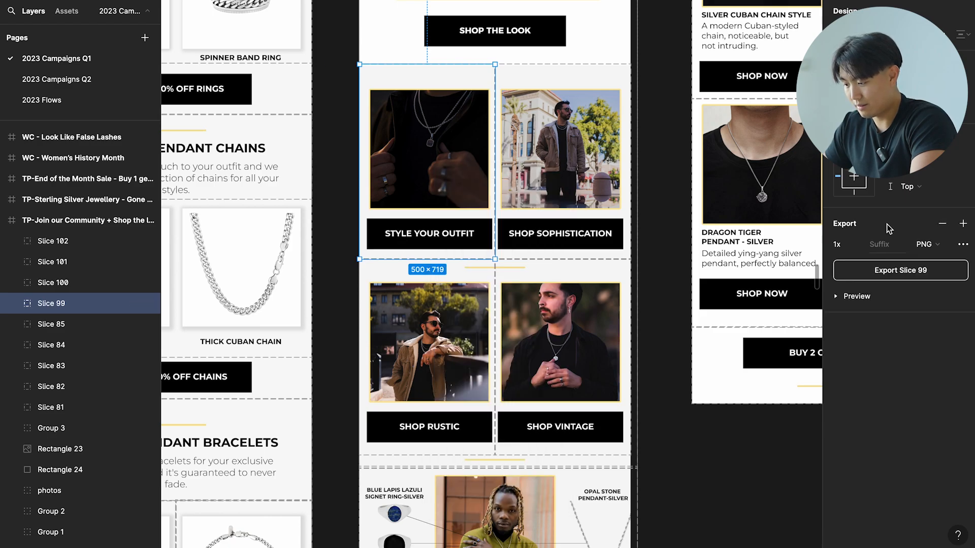
click(865, 276)
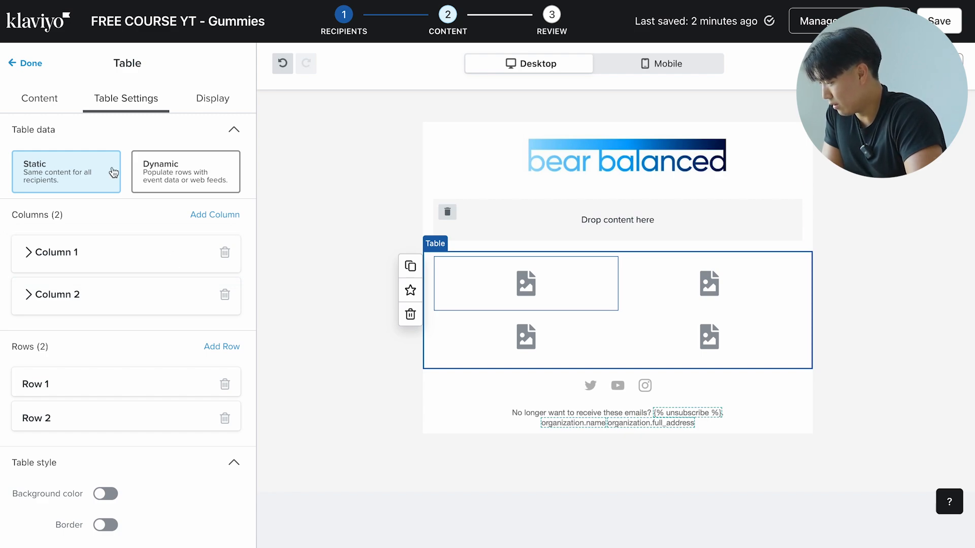
Switch back to the Klaviyo email and upload the four exported slice images into the table block's cells
click(38, 100)
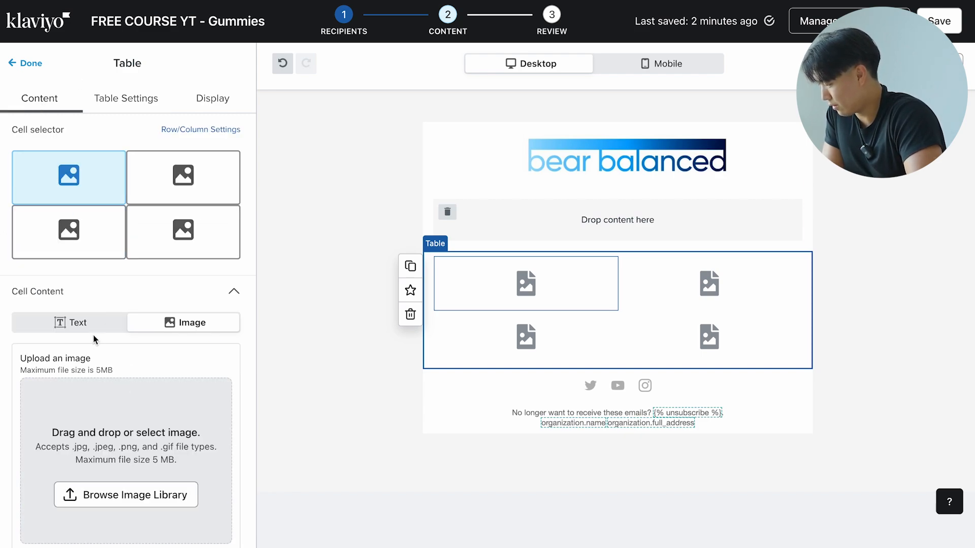
click(158, 502)
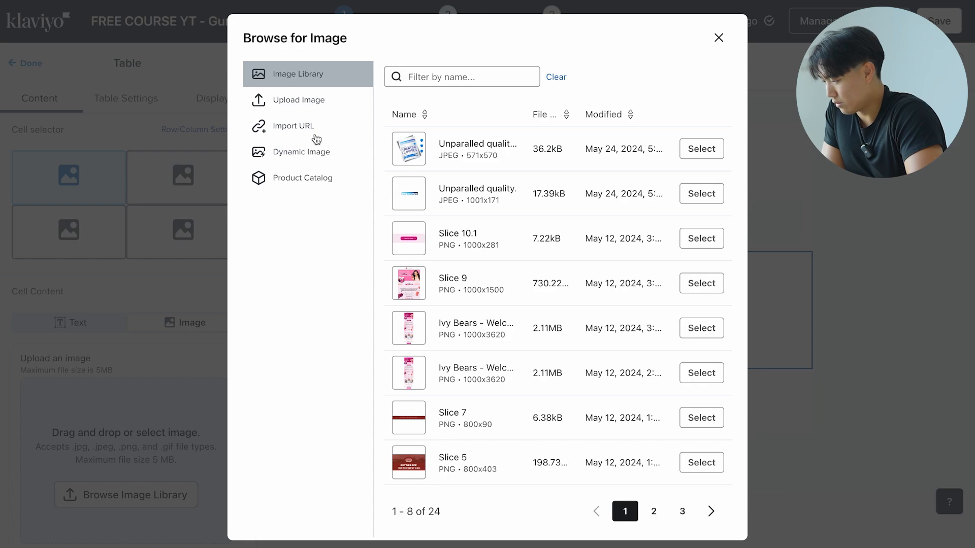
click(307, 96)
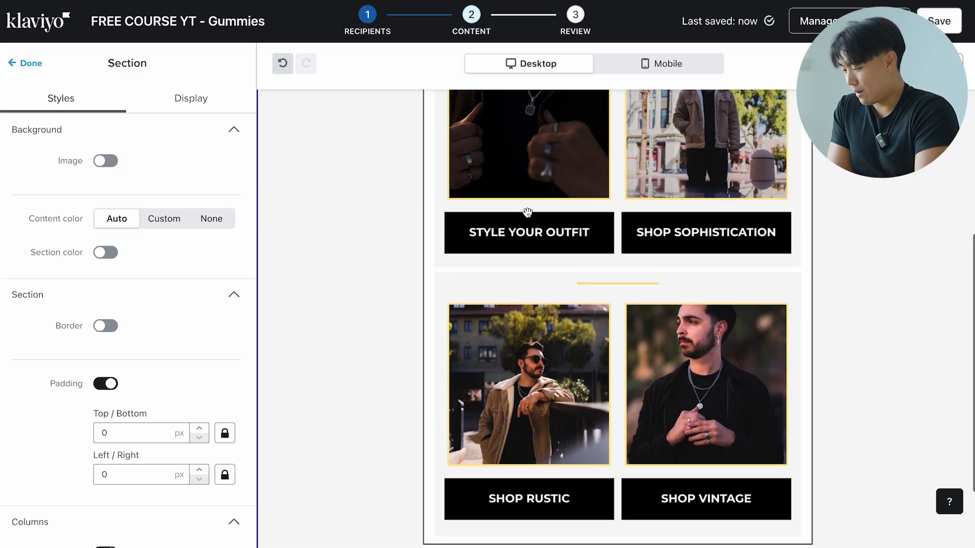
scroll(531, 216, up, 2)
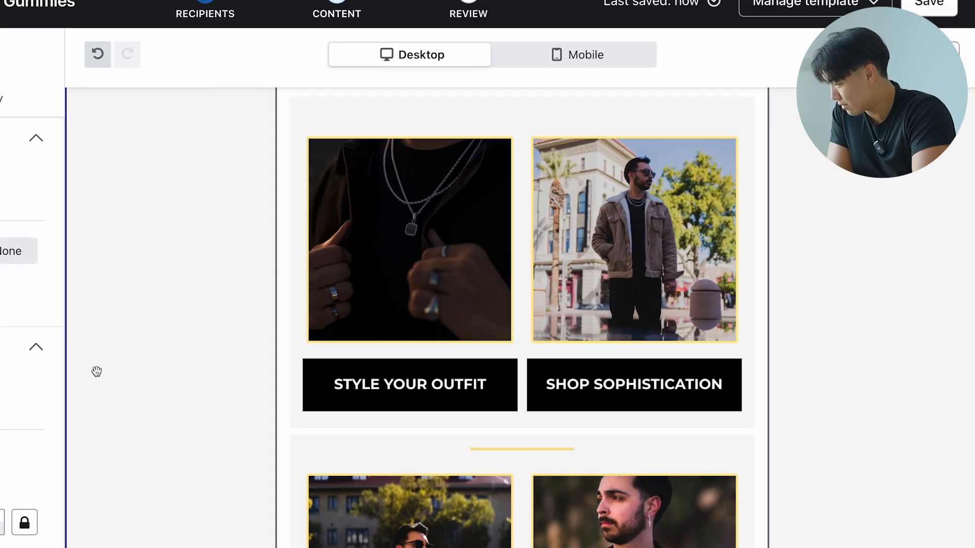
Set the table's top/bottom cell padding to 0 px and its top/bottom and left/right block padding to 0 px
scroll(99, 371, down, 5)
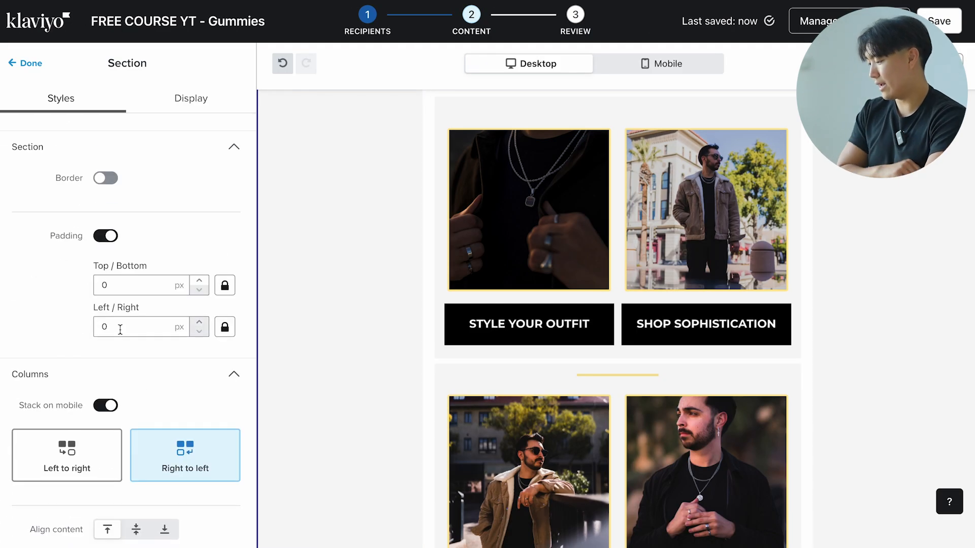
click(548, 255)
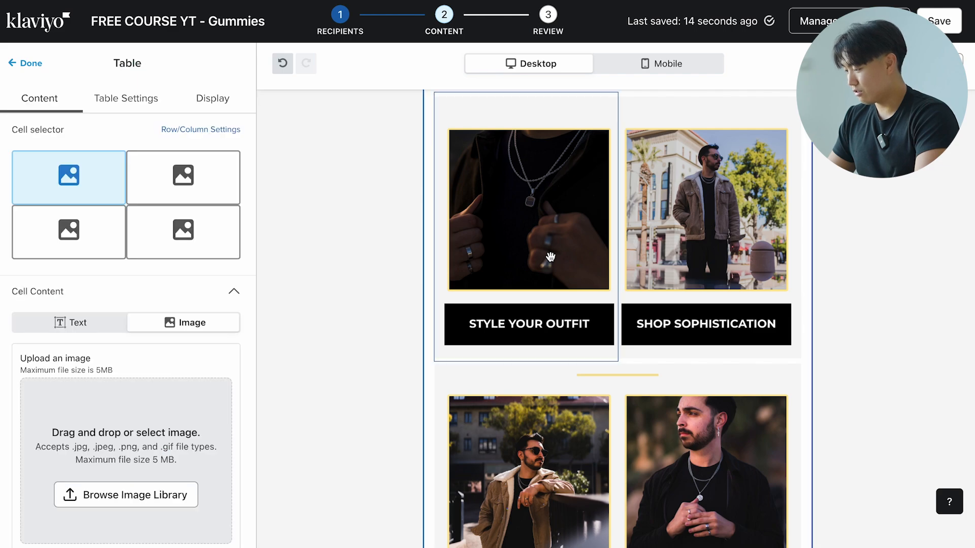
click(161, 98)
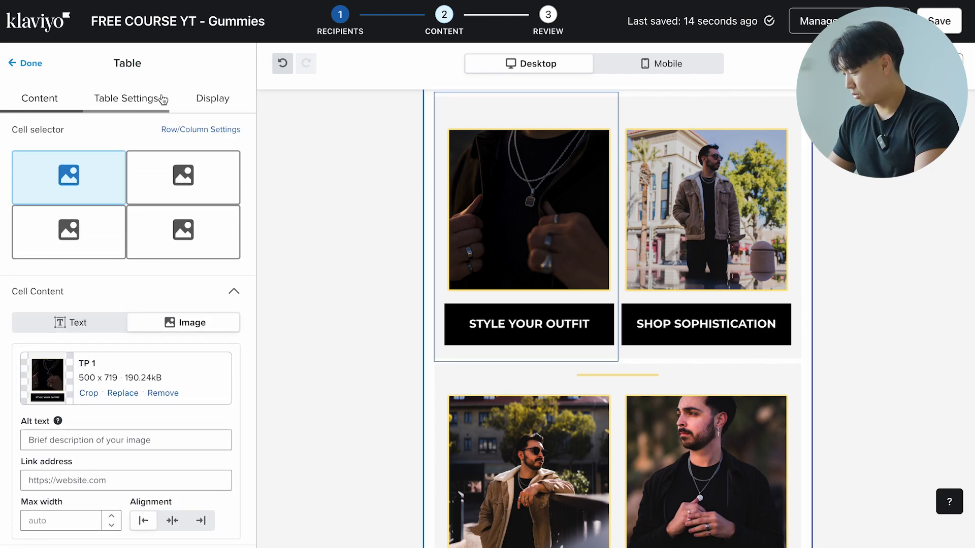
double_click(126, 319)
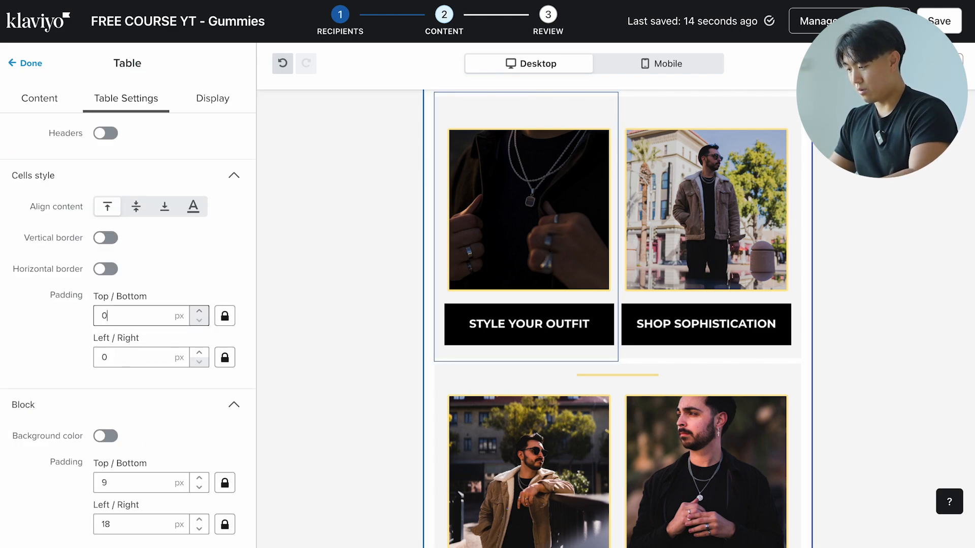
text(0)
double_click(129, 483)
text(0)
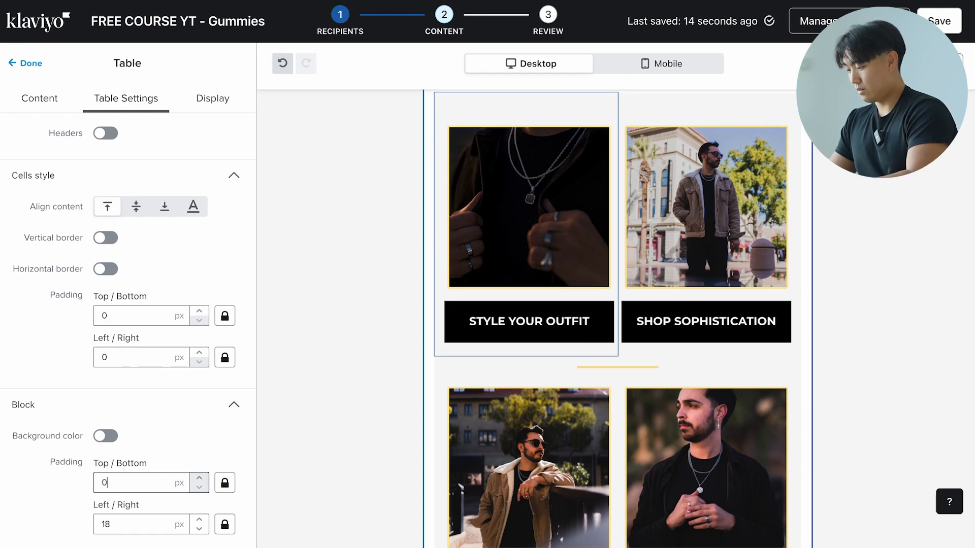
double_click(127, 525)
text(0)
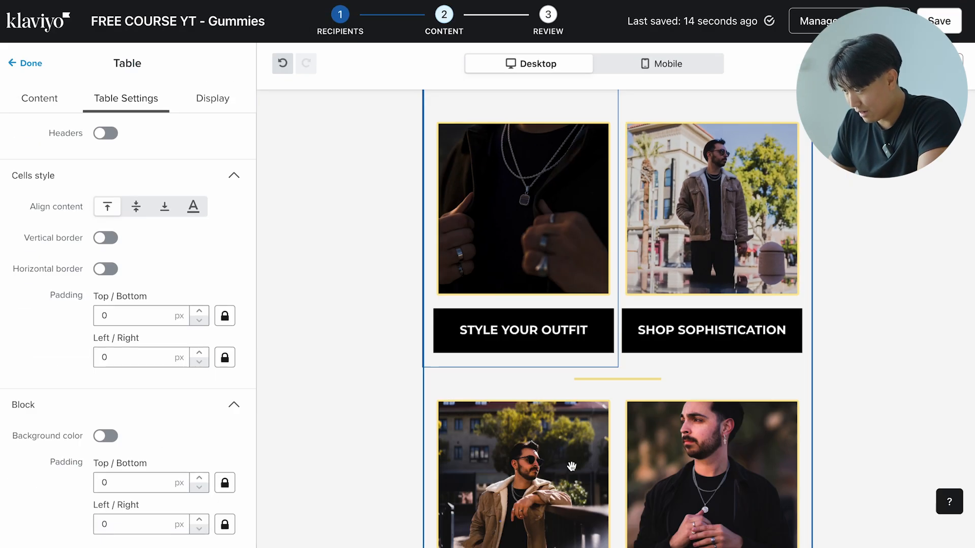
Give the "STYLE YOUR OUTFIT" image cell the link address CTA.com and the alt text "style your outfits"
scroll(572, 467, up, 1)
click(51, 98)
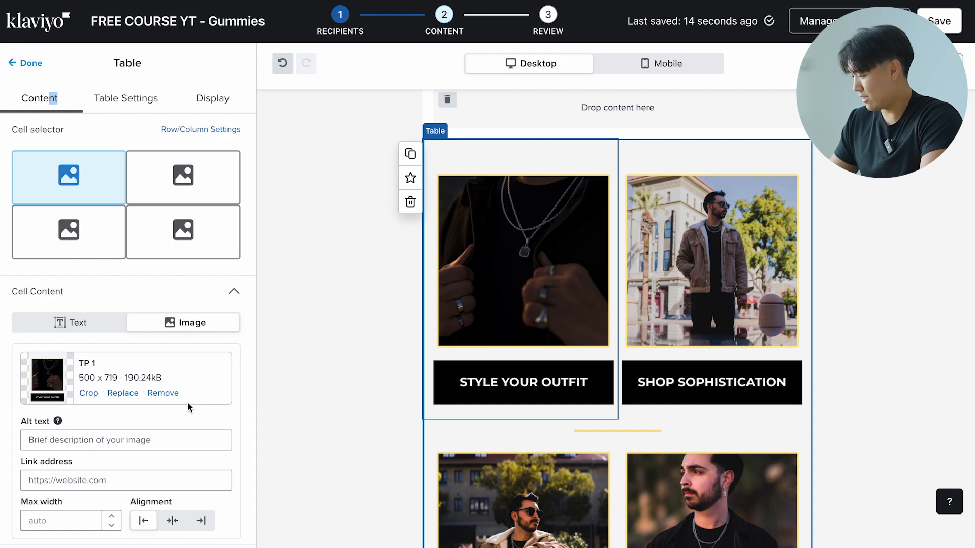
click(139, 477)
text(CTA.com)
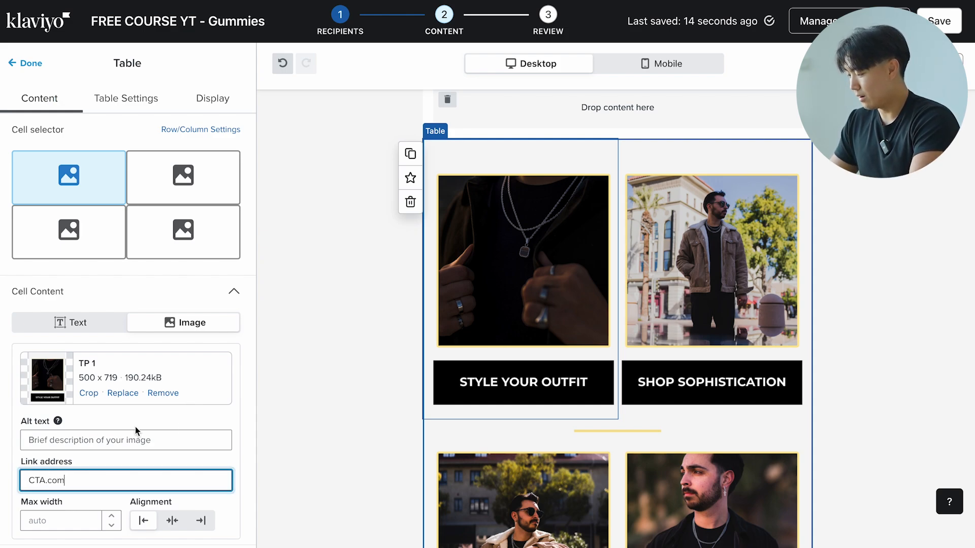
click(135, 432)
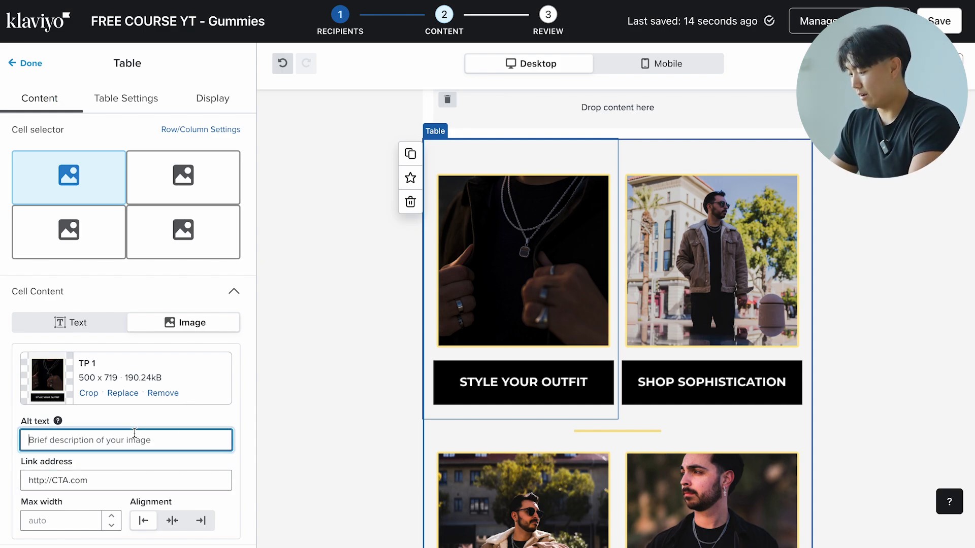
text(style your outfits)
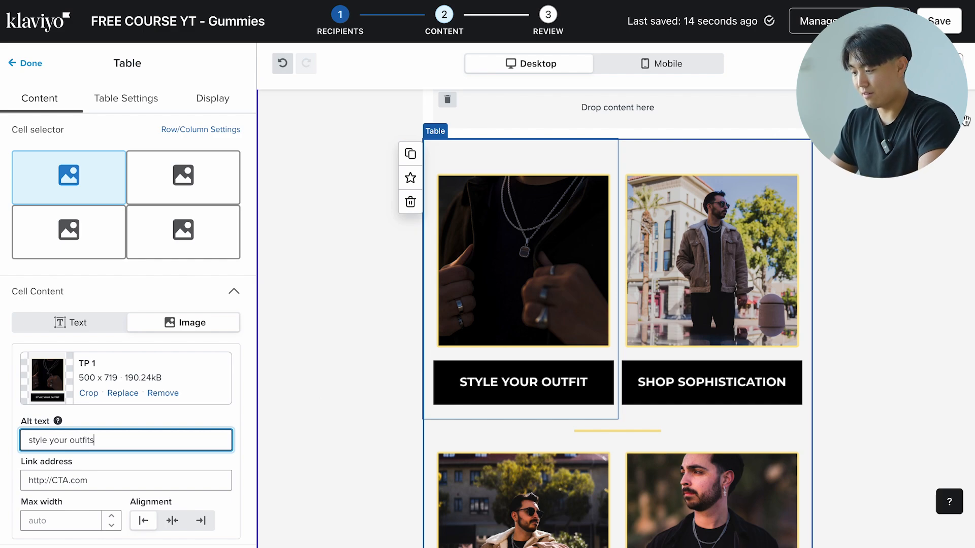
Preview the email in desktop view, check the two-column image grid, and return to the editor
click(929, 63)
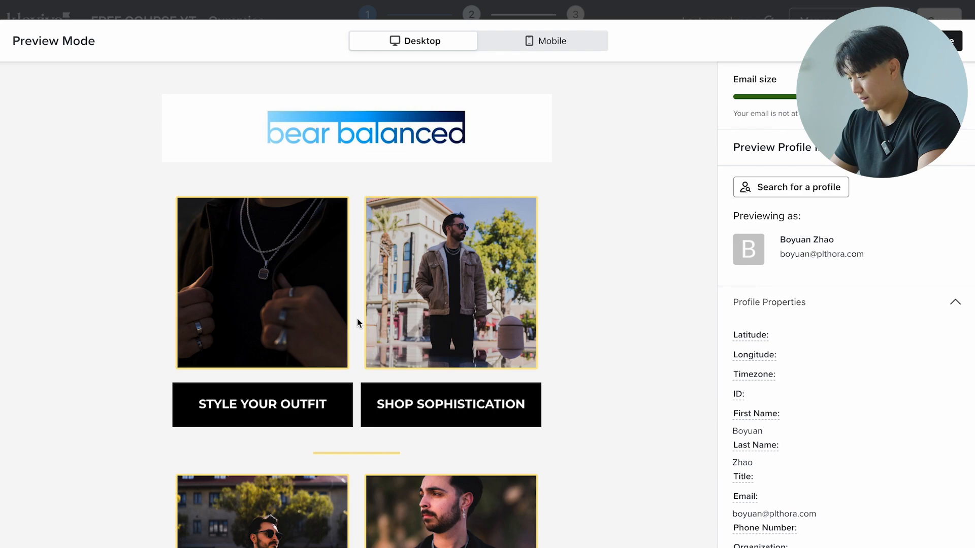
scroll(357, 319, down, 5)
scroll(357, 319, up, 4)
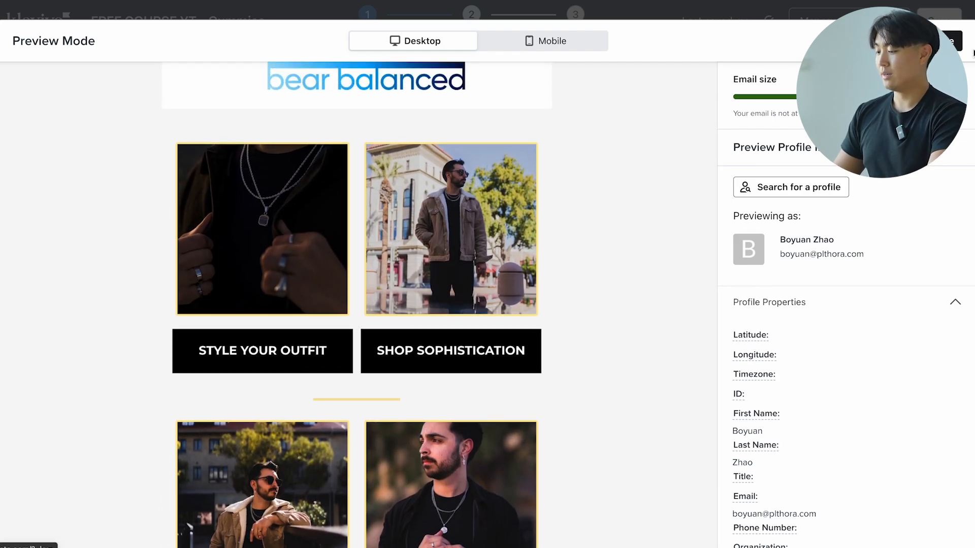
click(948, 42)
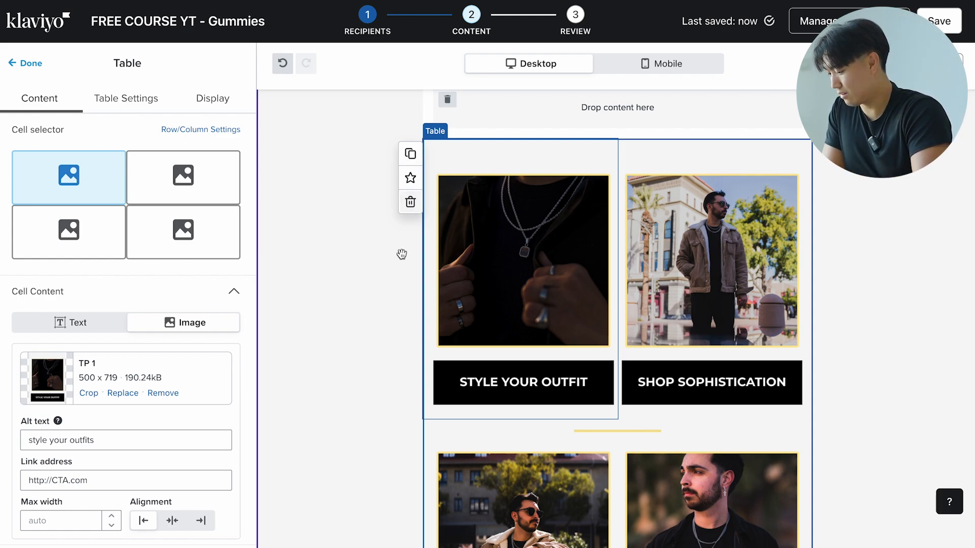
Delete the table block and place an image block in the email's empty content area below the logo
click(411, 202)
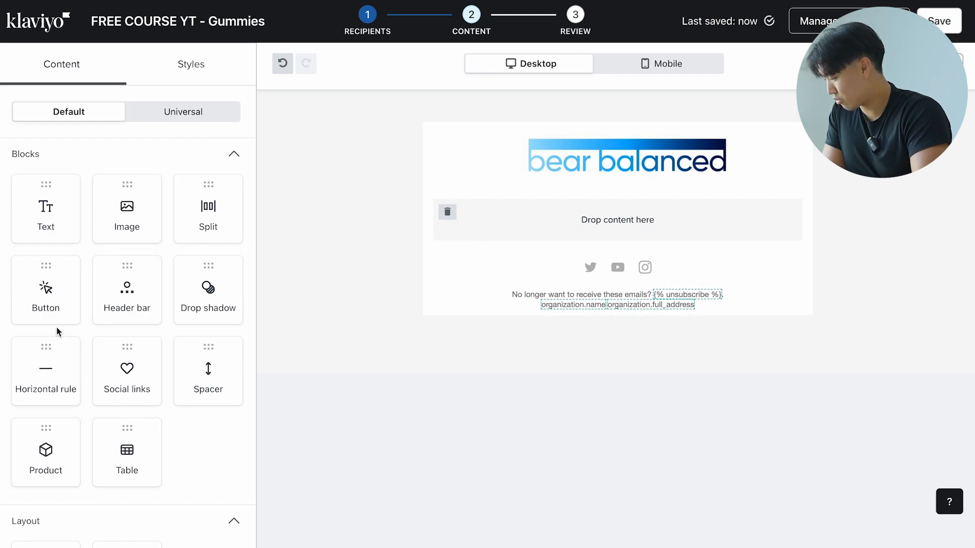
scroll(26, 331, down, 2)
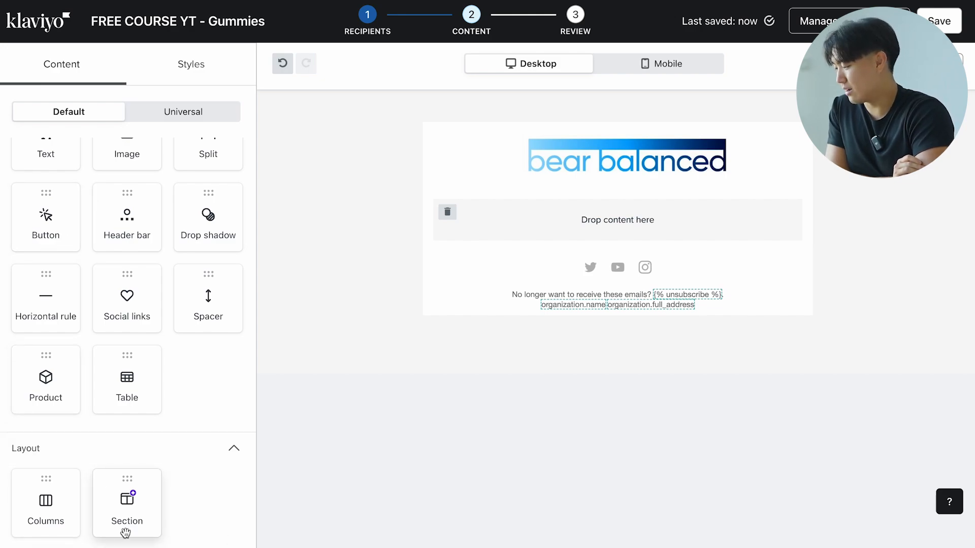
scroll(126, 533, up, 2)
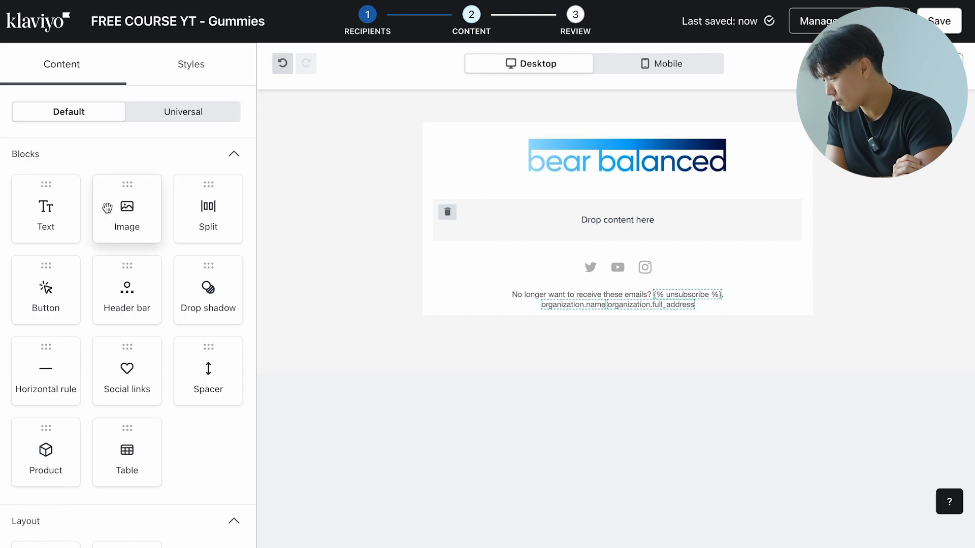
drag(107, 208, 595, 206)
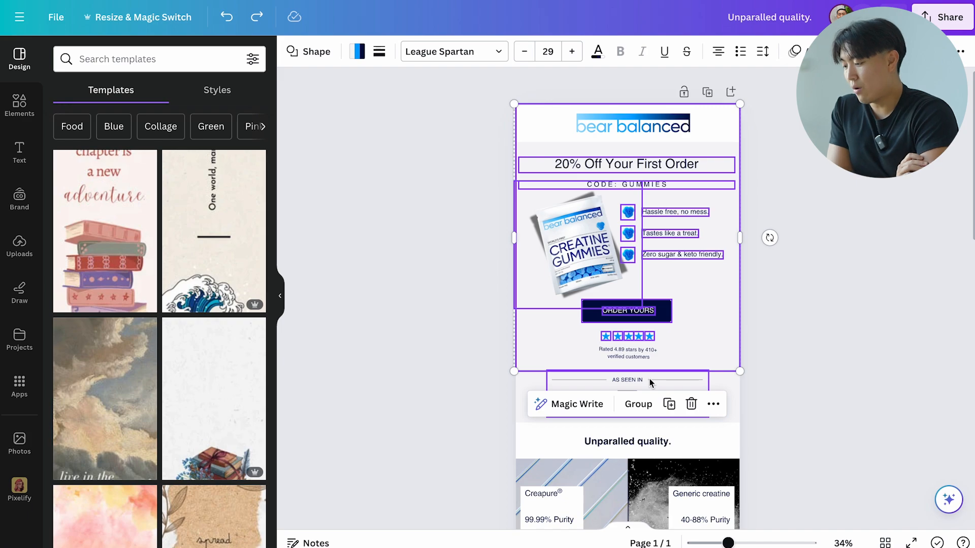
Switch to the Canva design and examine its sections from the first-order offer down to the moneyback guarantee
click(360, 168)
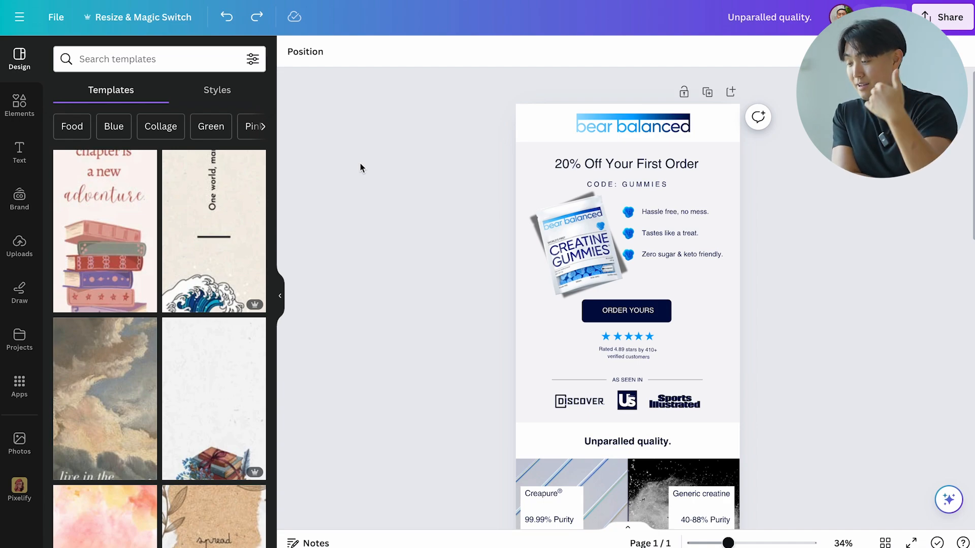
scroll(522, 183, down, 10)
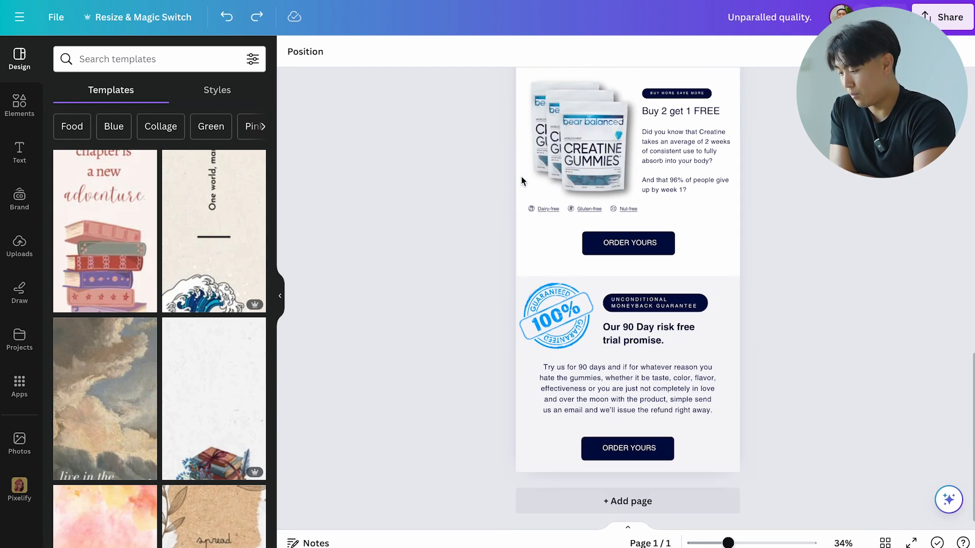
scroll(599, 370, up, 7)
ctrl+scroll(613, 369, up, 3)
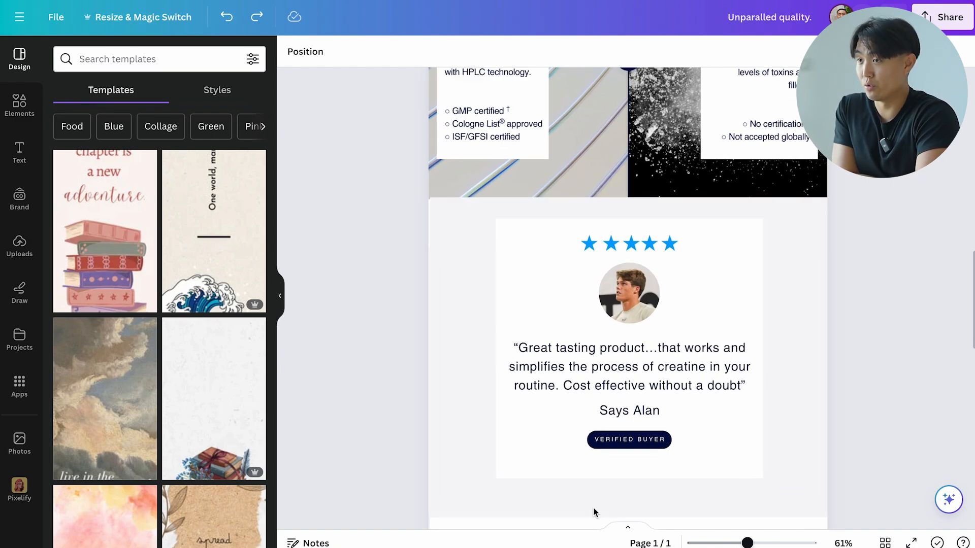
click(647, 447)
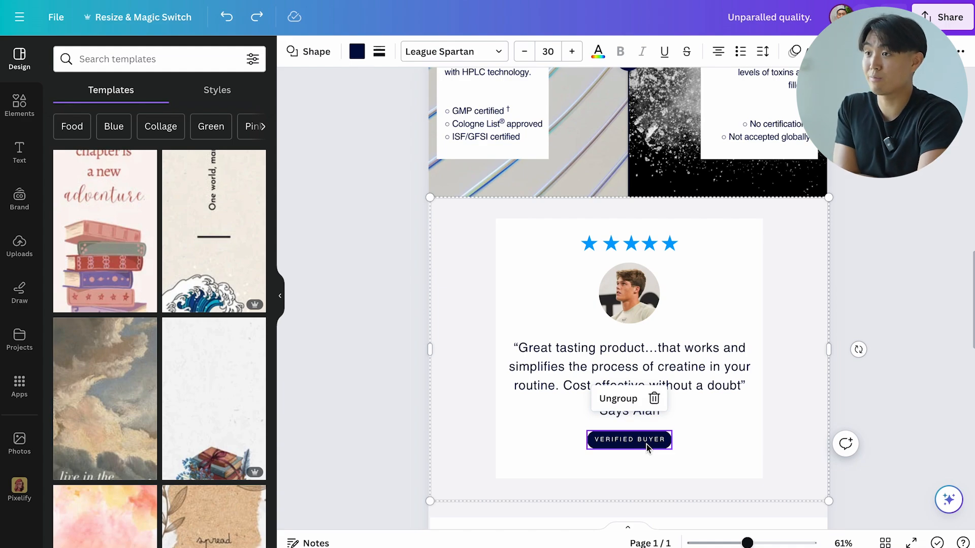
ctrl+scroll(647, 444, down, 5)
scroll(647, 443, up, 4)
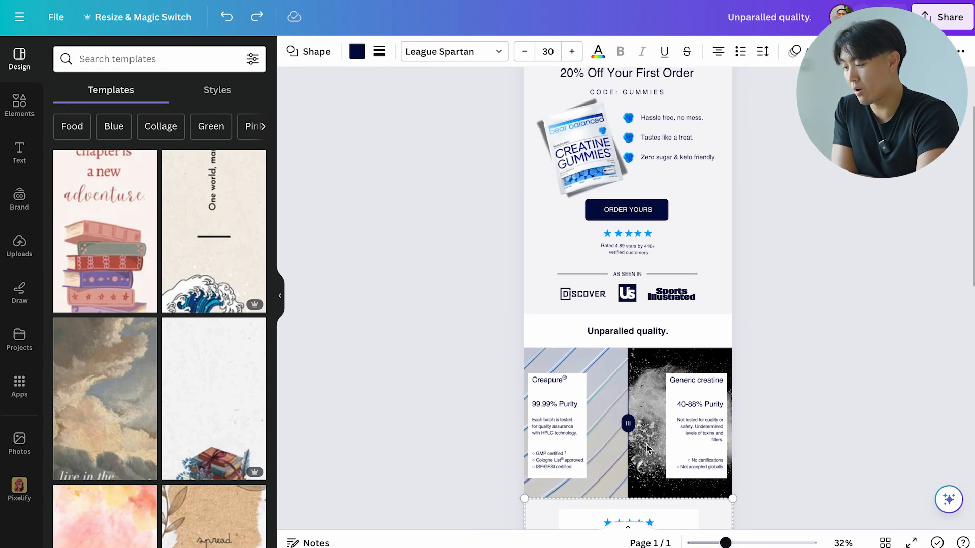
scroll(647, 448, up, 2)
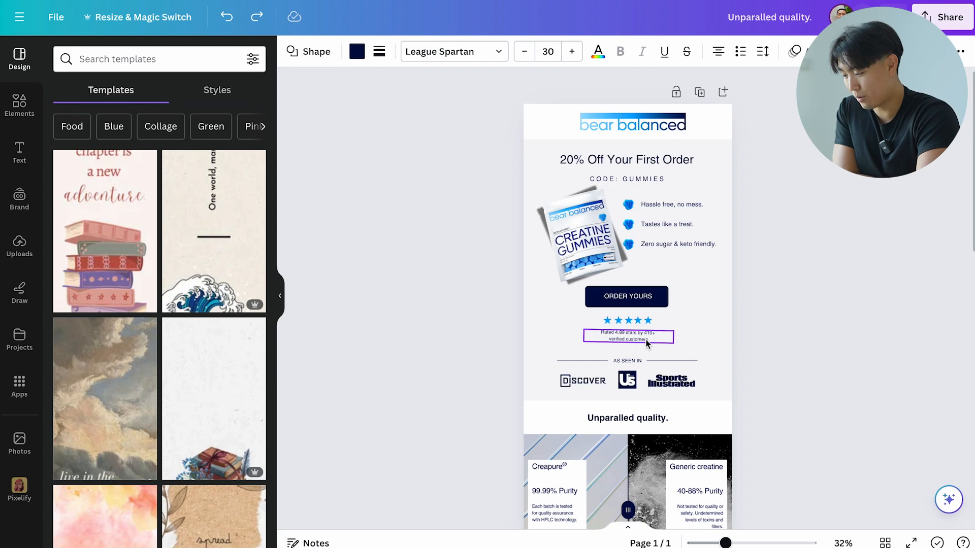
scroll(648, 344, down, 8)
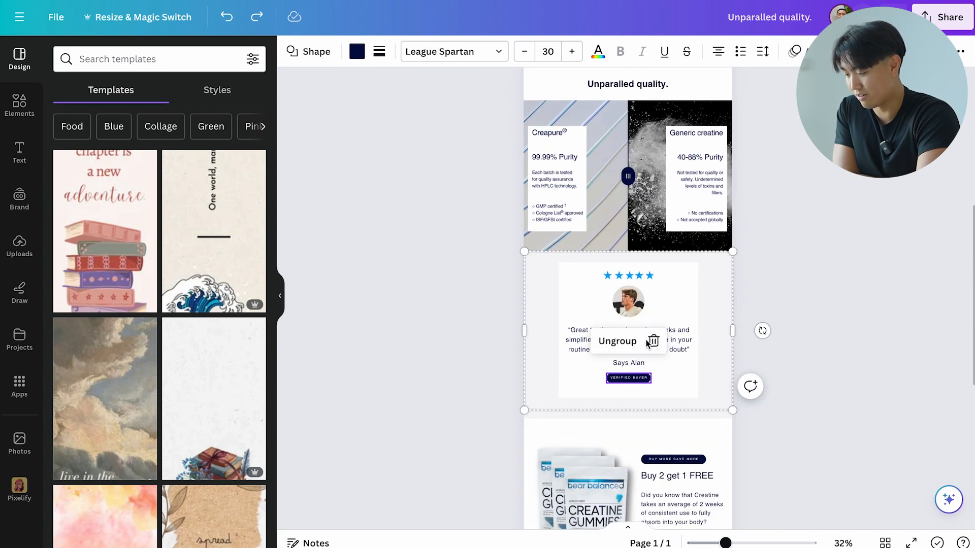
right_click(548, 309)
click(531, 309)
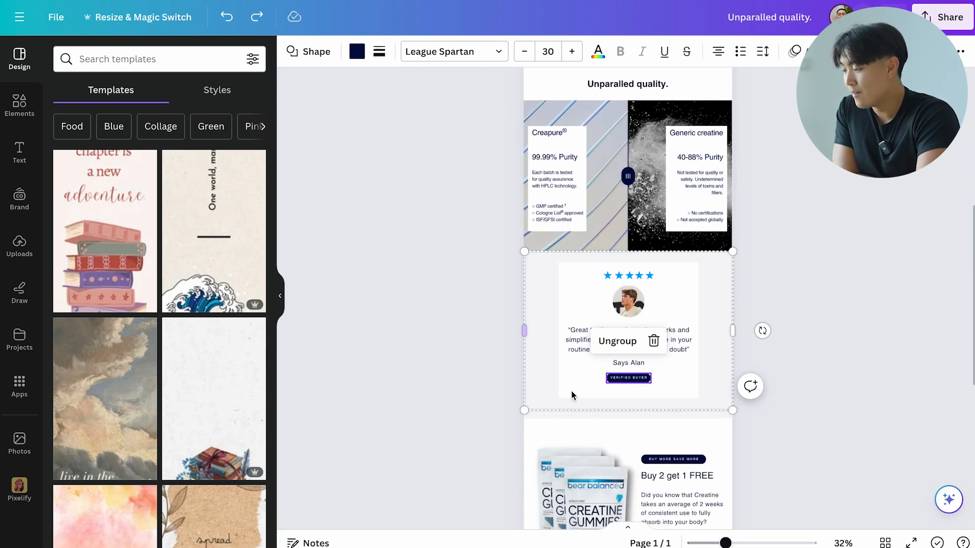
scroll(510, 243, down, 8)
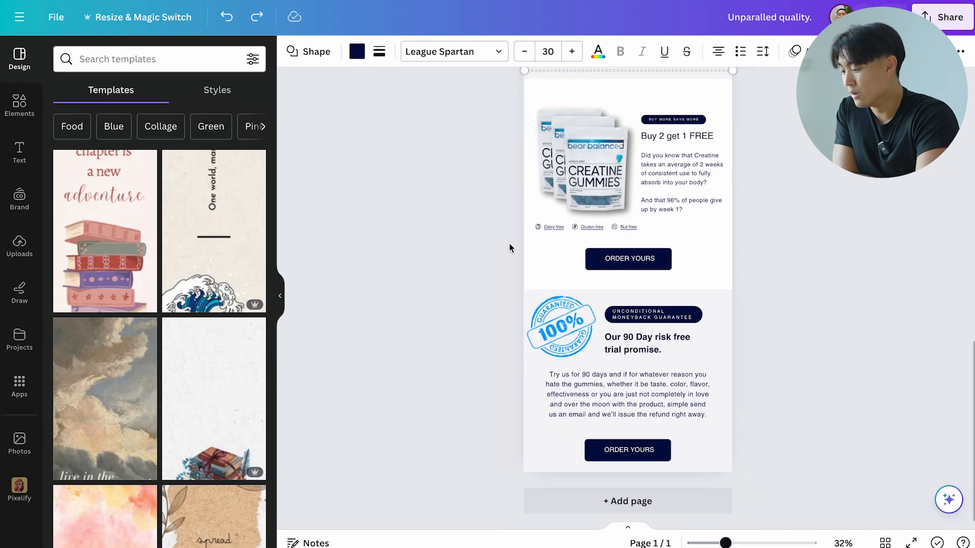
Download the Canva email design as a JPG file
scroll(510, 244, up, 15)
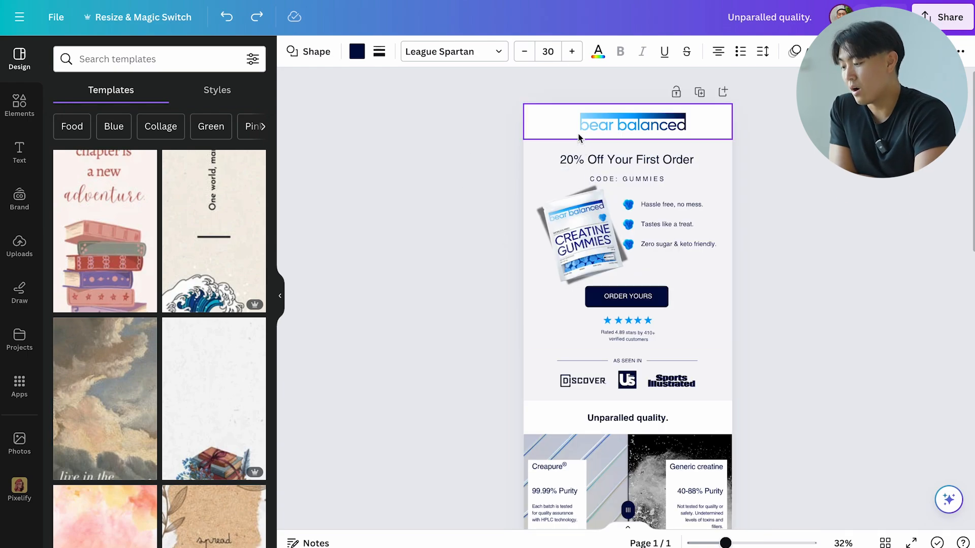
click(942, 17)
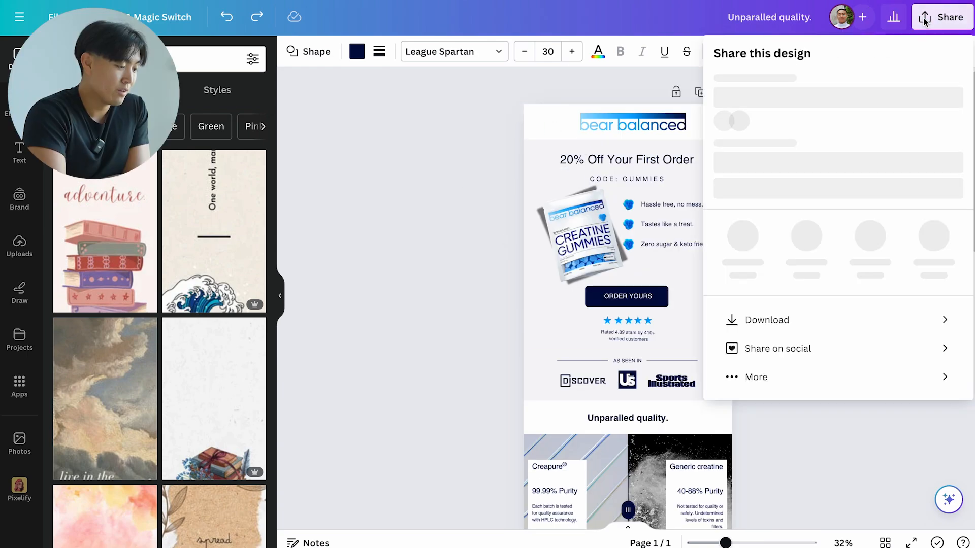
click(810, 337)
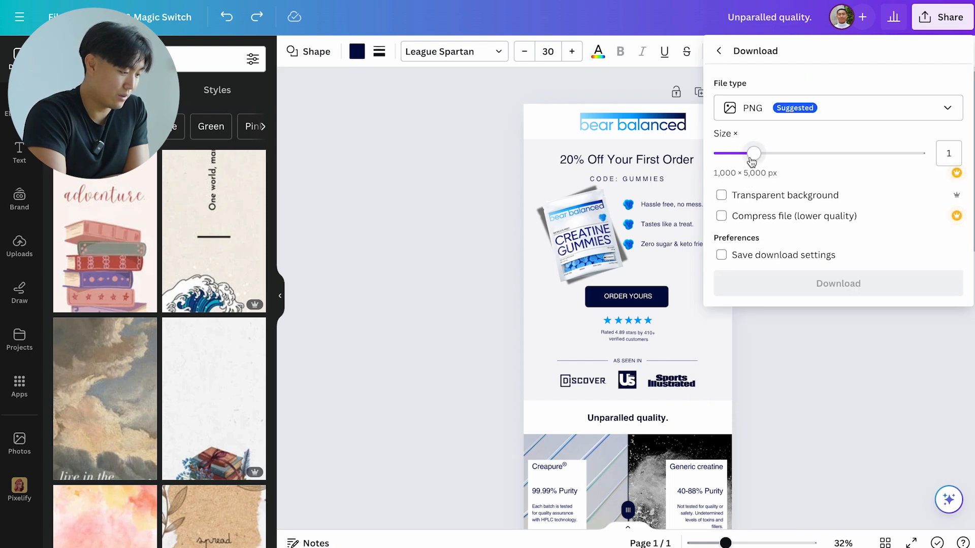
scroll(514, 235, down, 5)
click(752, 107)
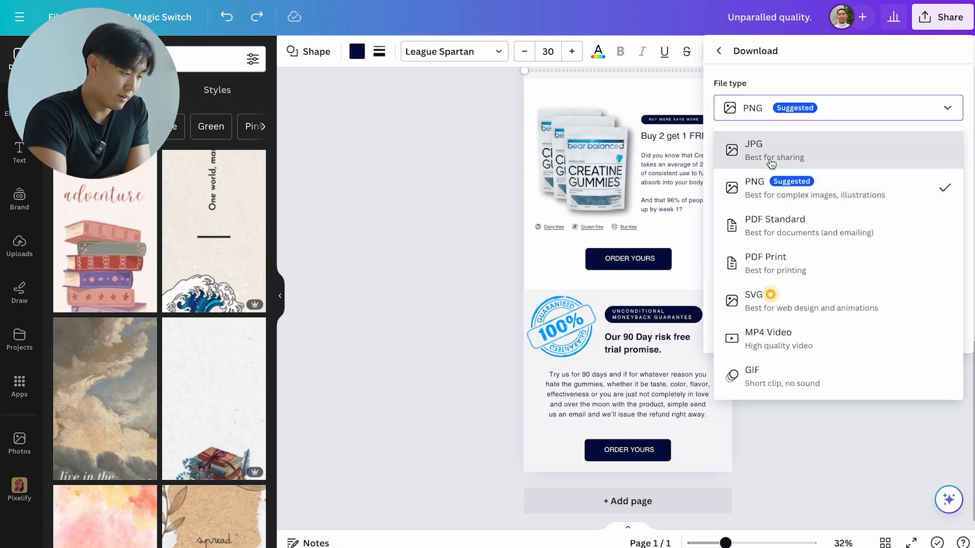
click(751, 146)
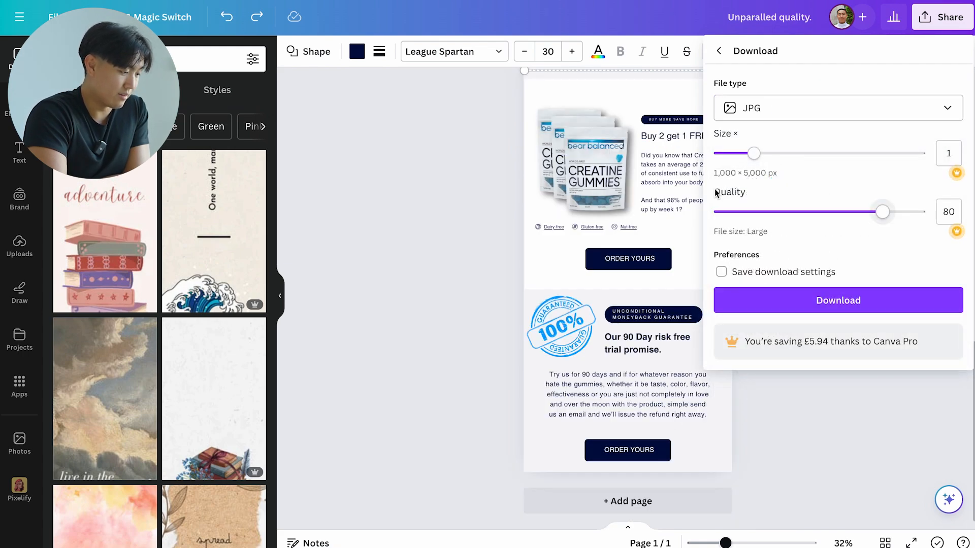
click(784, 307)
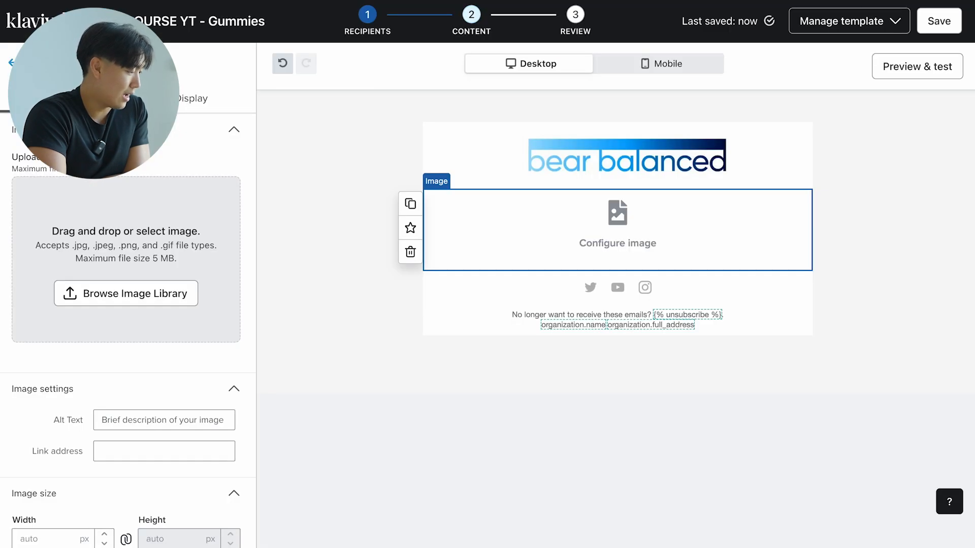
Delete the logo header bar and the unconfigured image block, and remove one of the leftover empty content areas
click(134, 259)
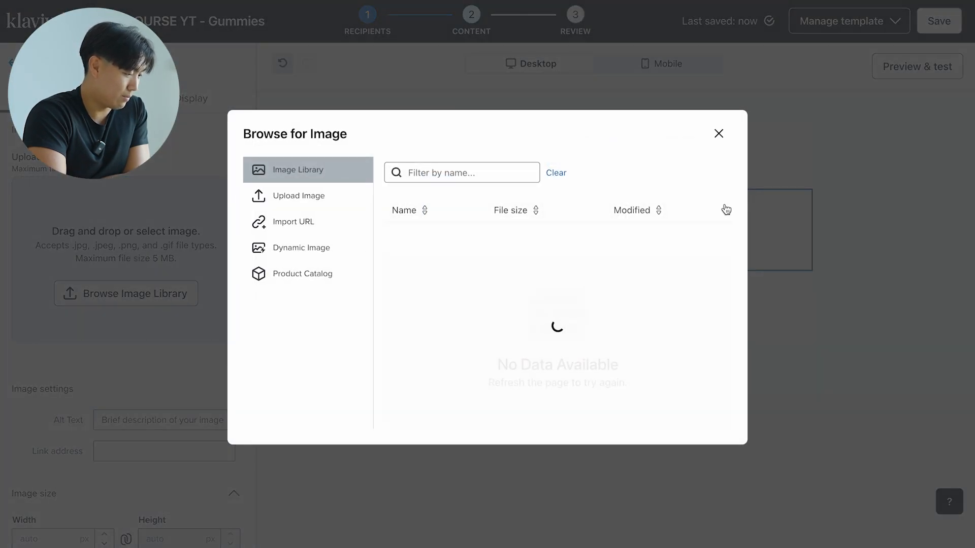
click(819, 147)
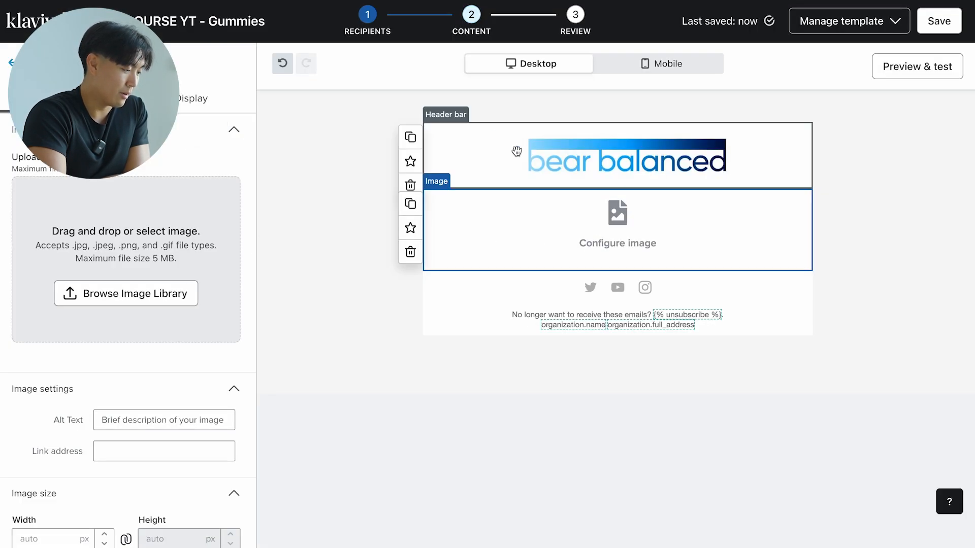
click(456, 166)
click(410, 185)
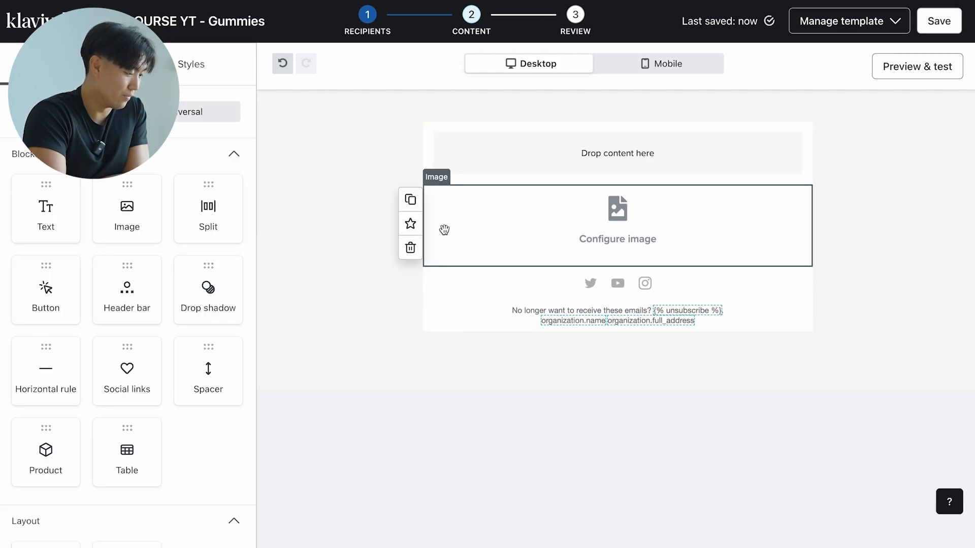
click(410, 249)
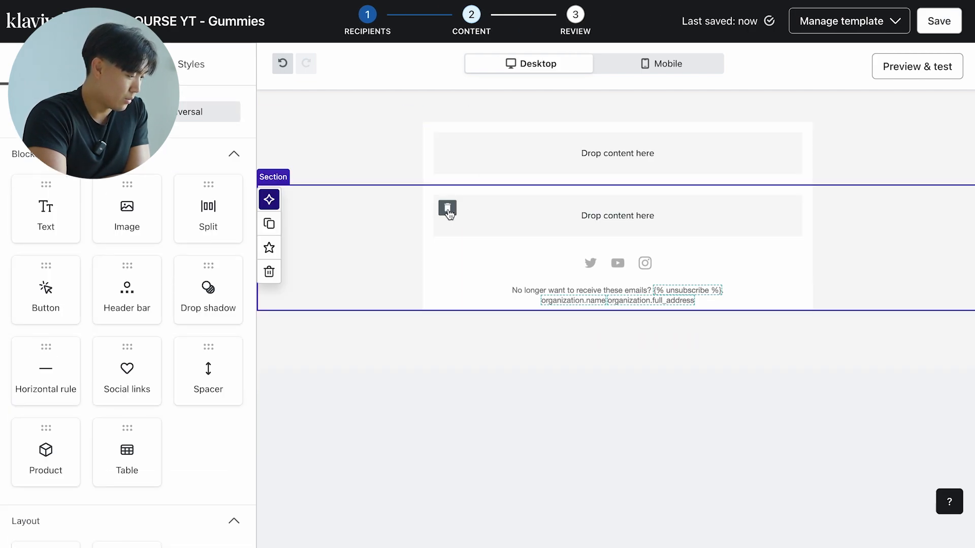
click(513, 157)
click(21, 64)
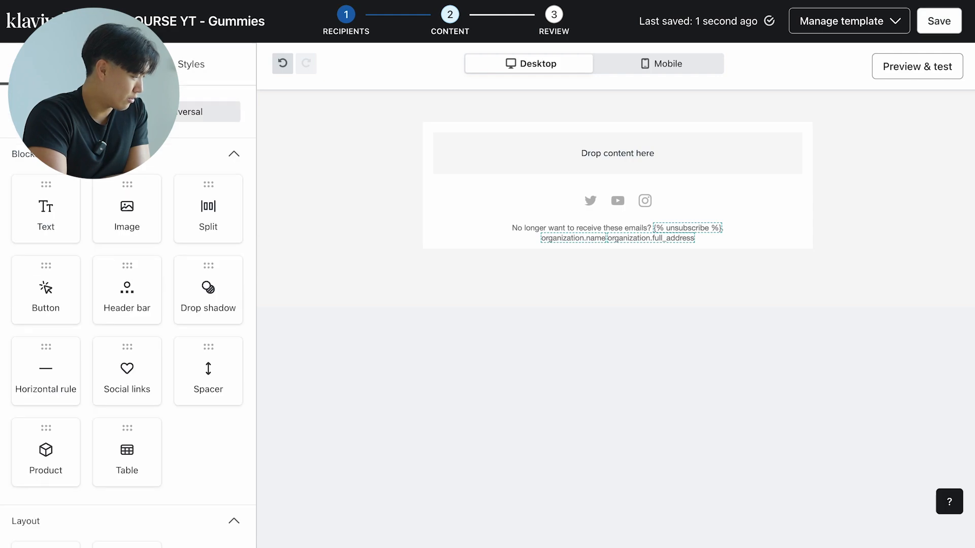
Place an image block in the empty area above the social links and upload the full "Unparalled quality. (2)" design into it
drag(127, 209, 496, 159)
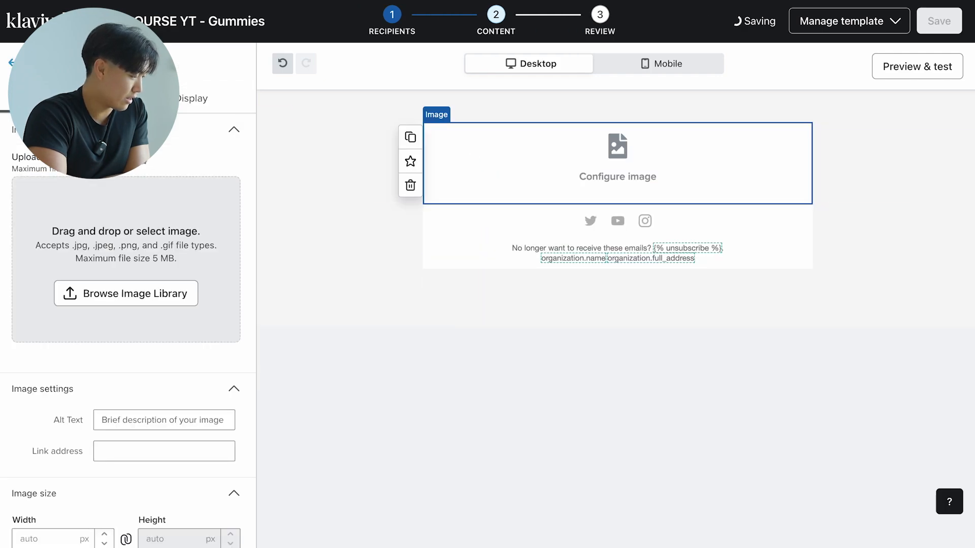
click(101, 312)
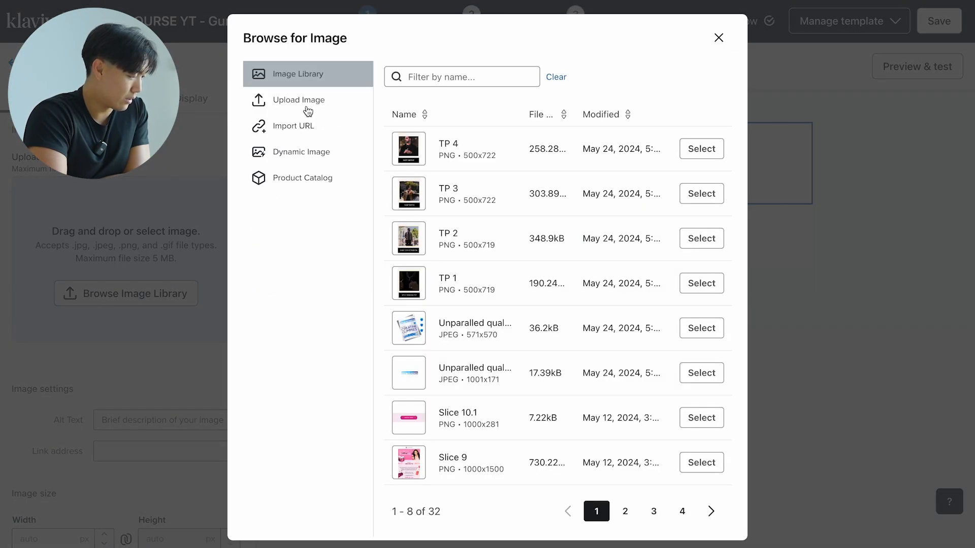
click(308, 102)
click(566, 337)
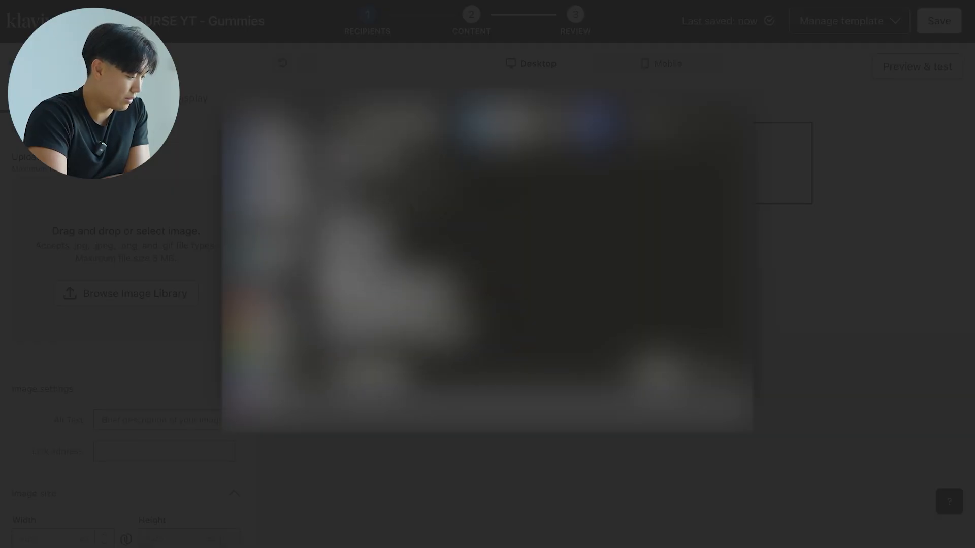
click(403, 301)
click(711, 364)
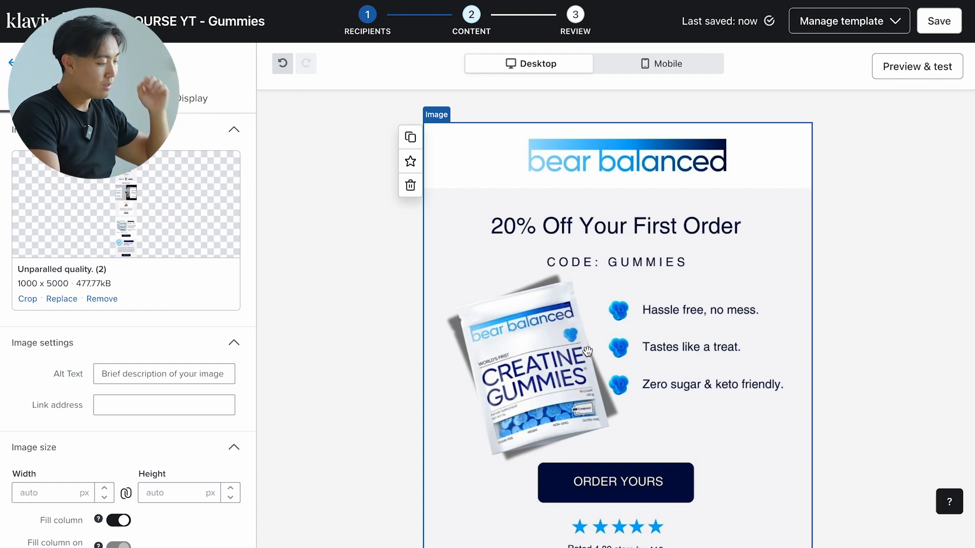
Give the full-design image the alt text "20% OFF first order with code gummies"
click(217, 377)
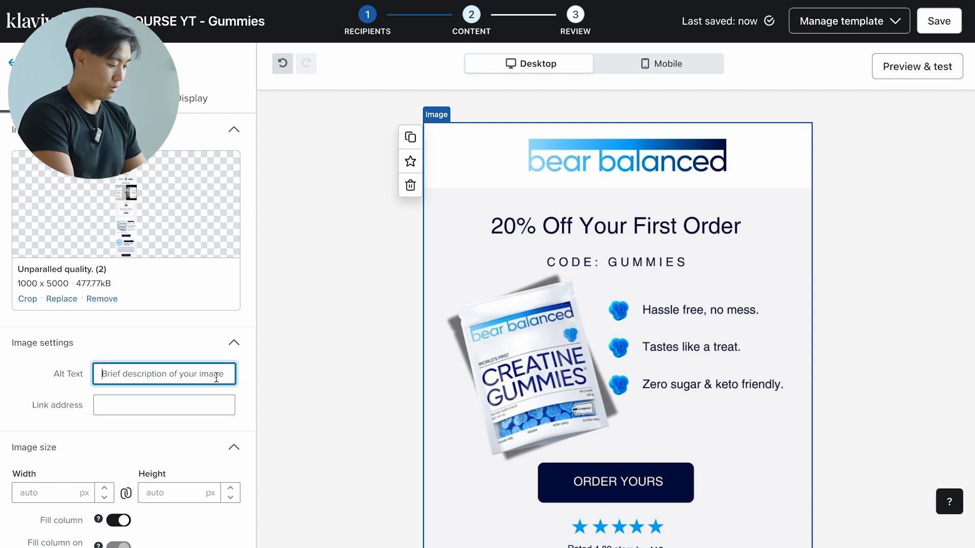
text(20% OFF first or)
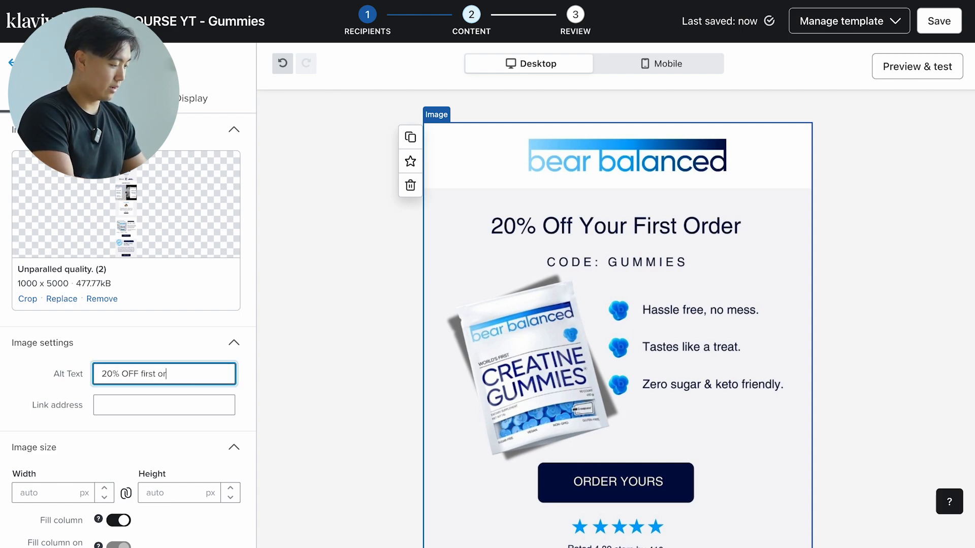
text(der with code )
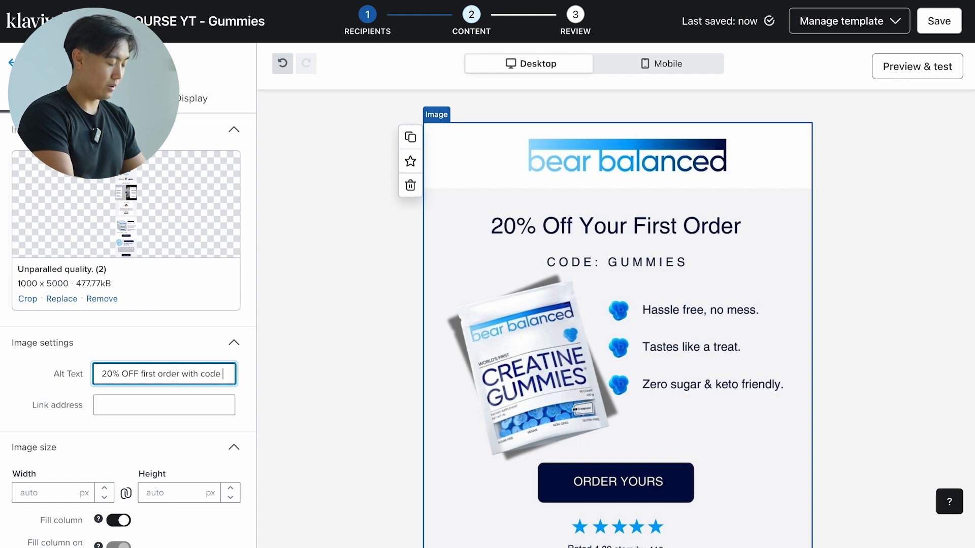
text(gummies)
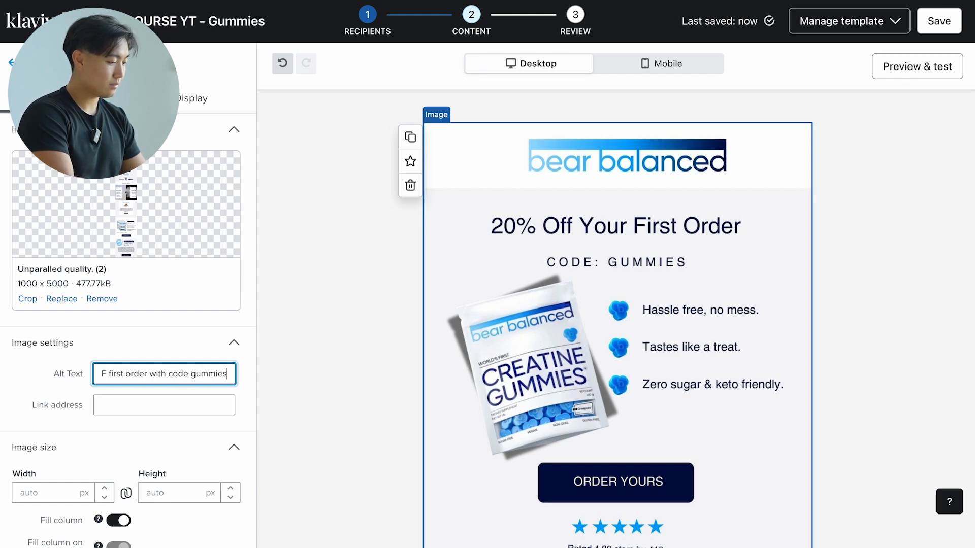
text( by)
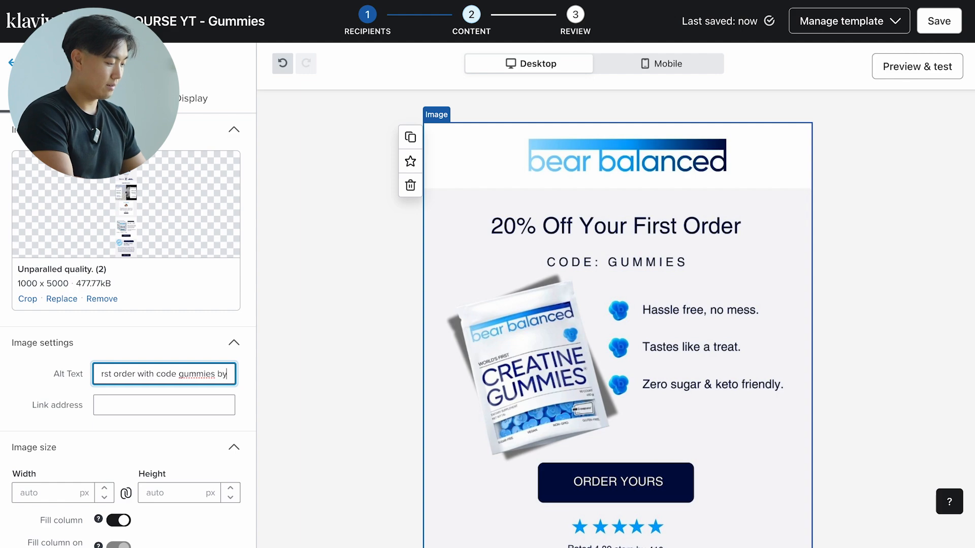
key(BackSpace)
key(BackSpace)
key(BackSpace)
Examine the image block's link, size and padding settings, and look over the whole email from logo to footer
click(164, 412)
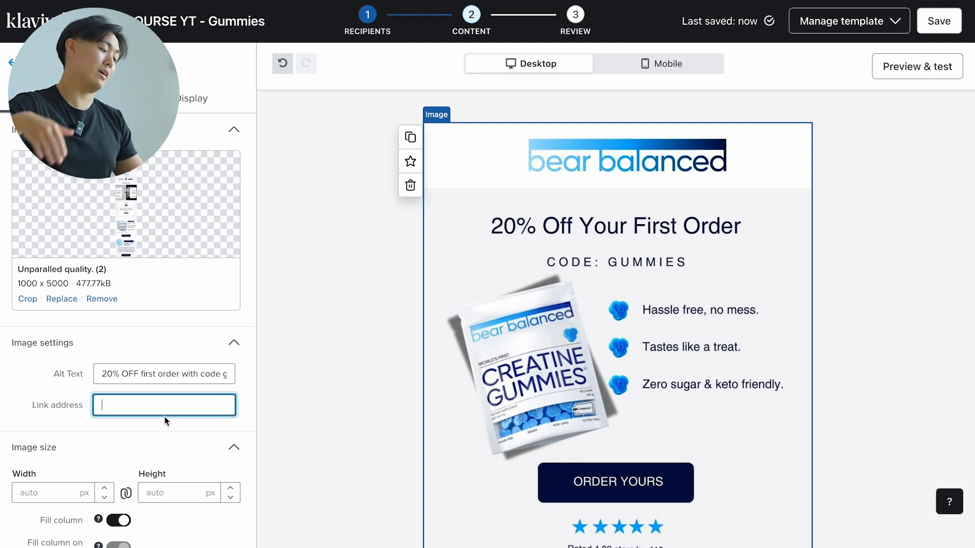
scroll(165, 421, down, 7)
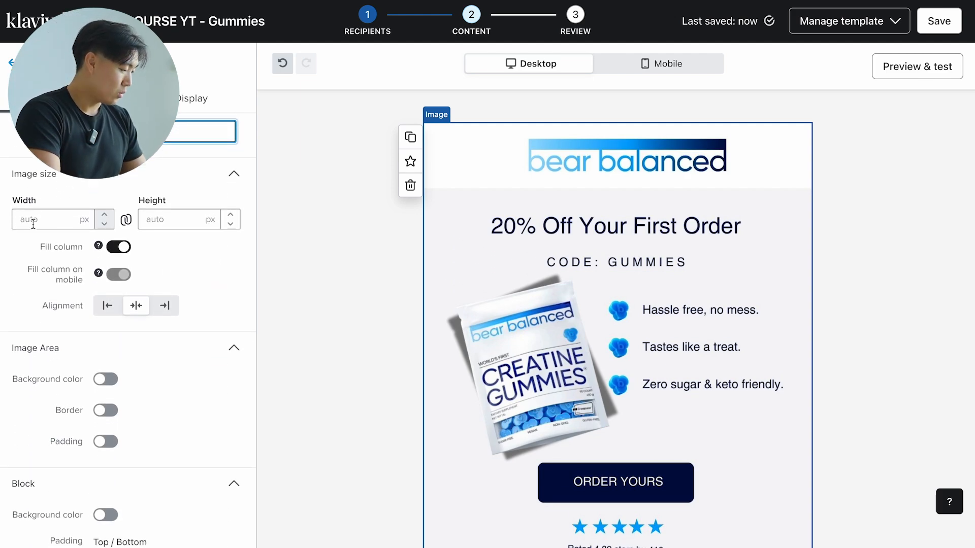
click(135, 459)
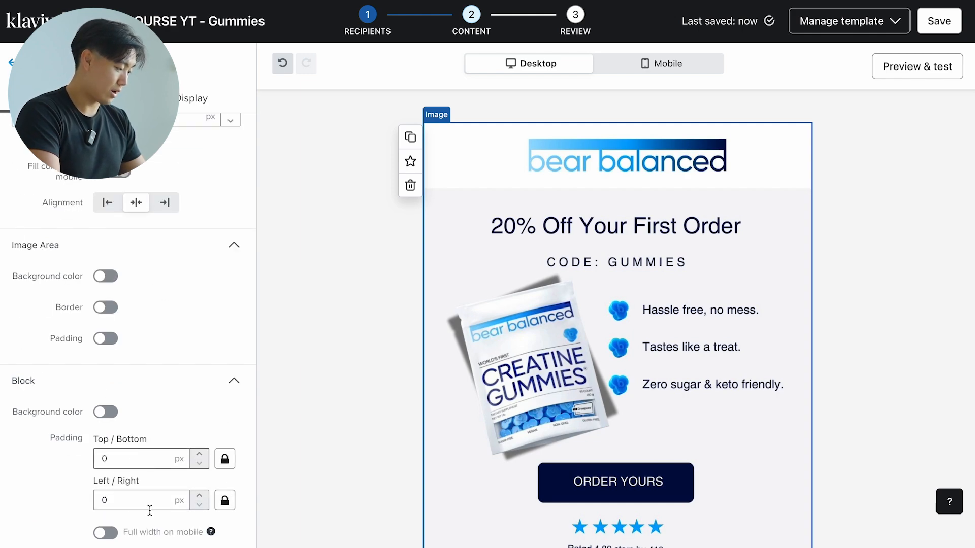
click(286, 348)
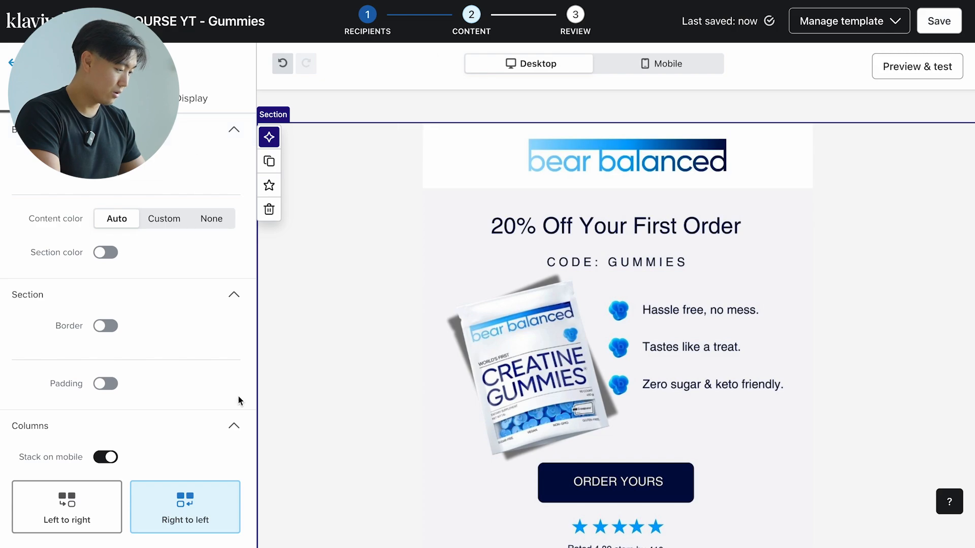
scroll(378, 321, down, 15)
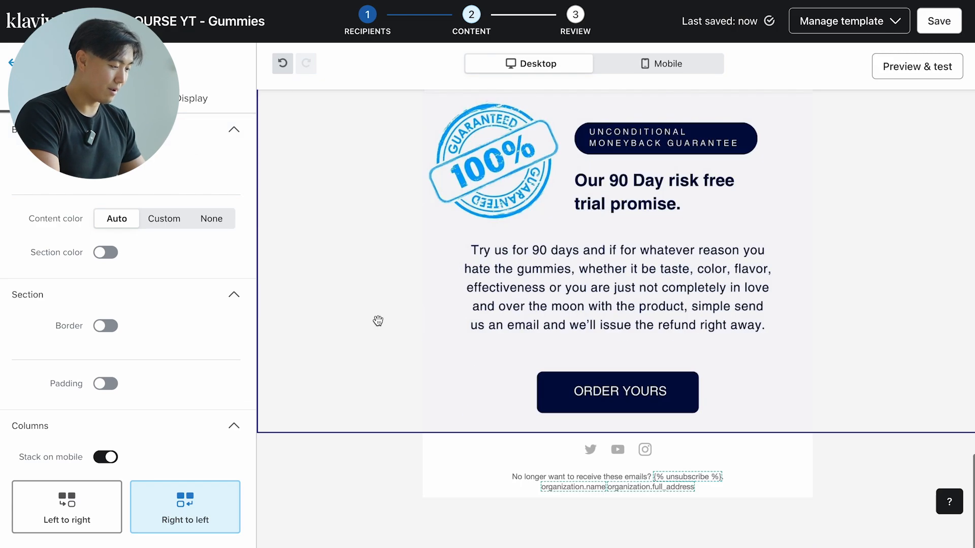
scroll(377, 320, up, 15)
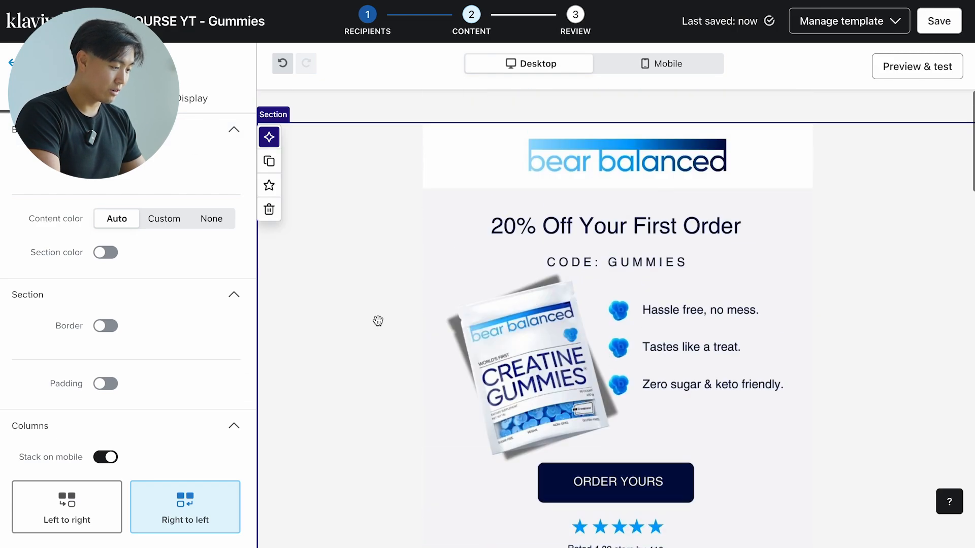
Preview the single-image email in desktop and mobile views, checking it from the guarantee section to the first-order offer
click(924, 70)
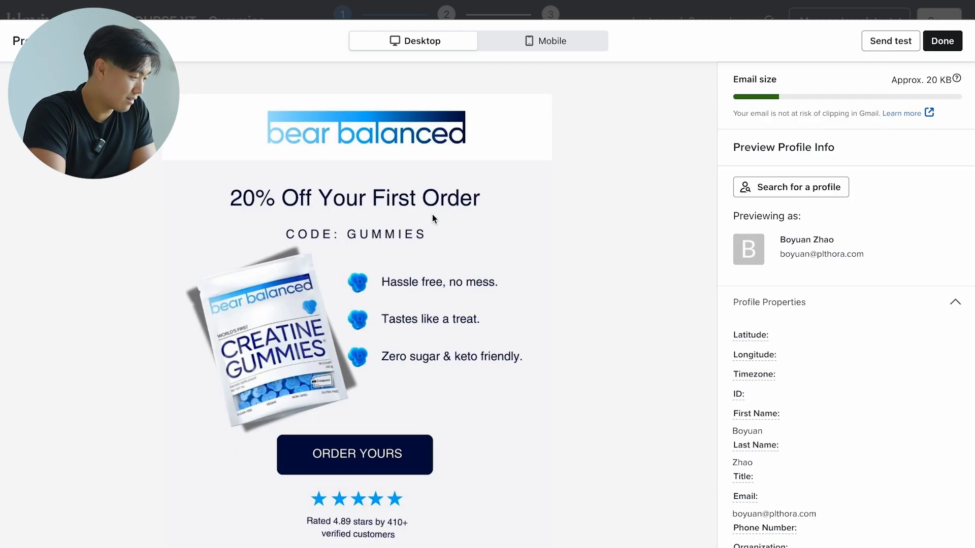
scroll(431, 219, down, 15)
scroll(431, 219, down, 10)
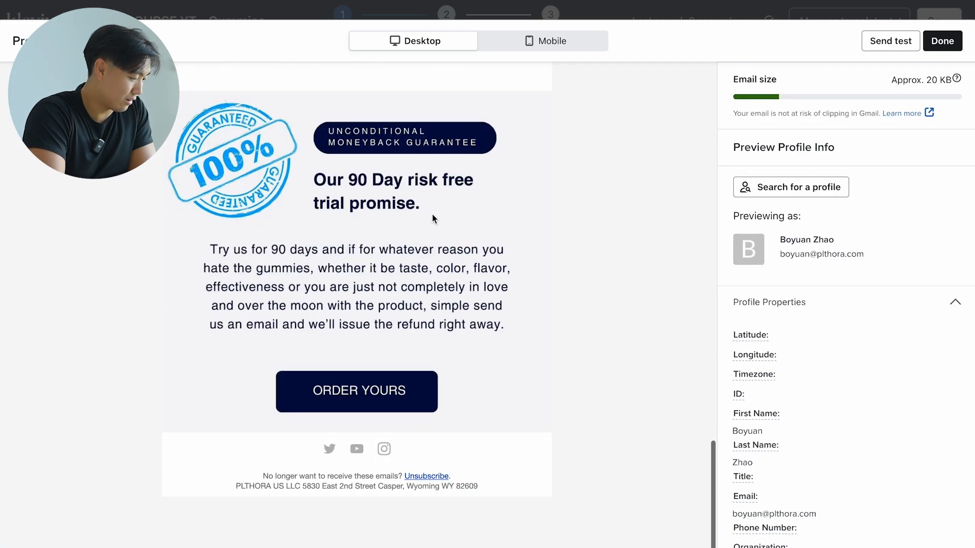
click(544, 40)
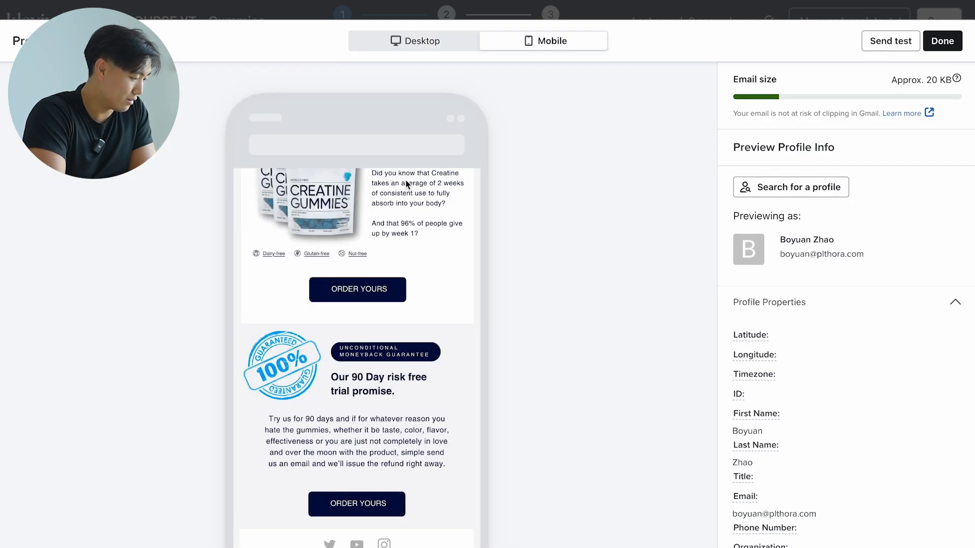
scroll(406, 184, up, 10)
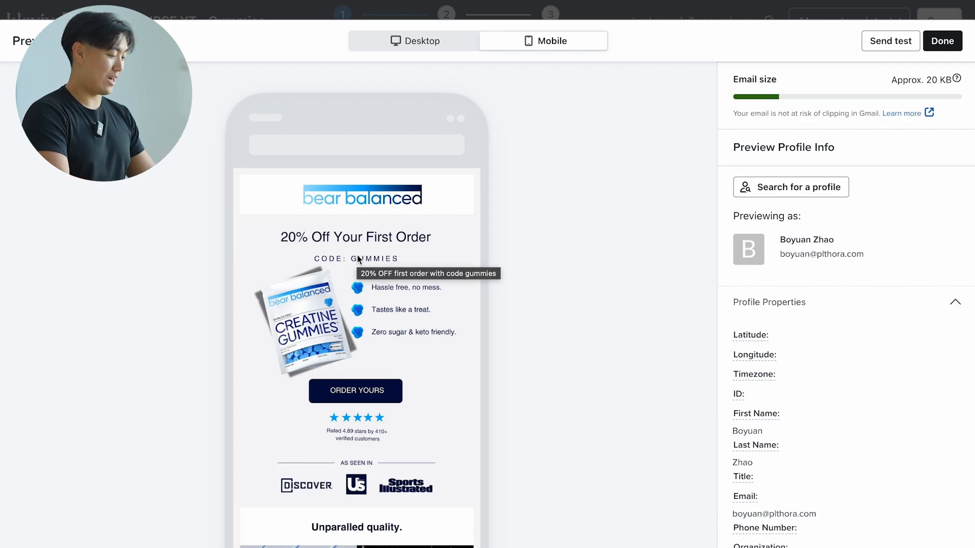
Switch to the Figma file and look over the sliced email designs
key(super+Tab)
scroll(524, 198, down, 5)
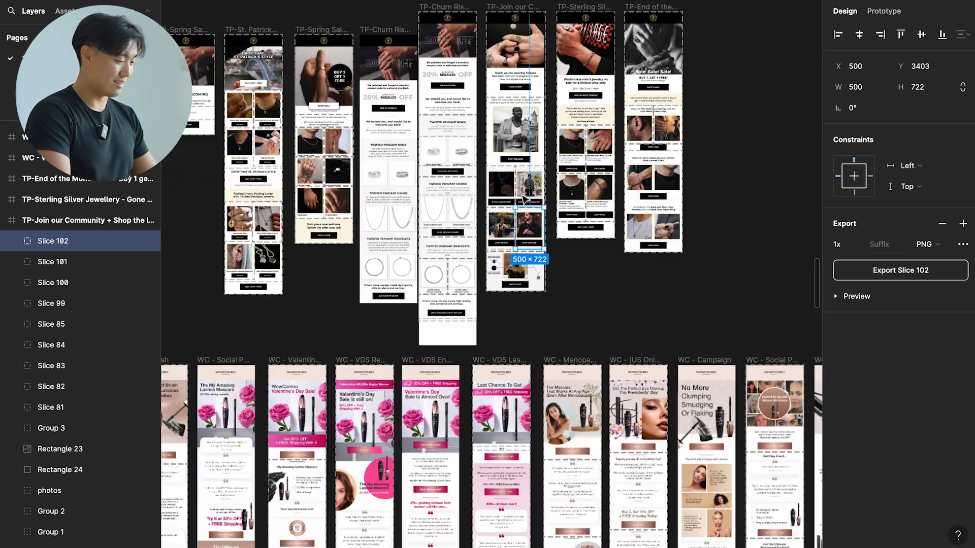
scroll(524, 198, down, 10)
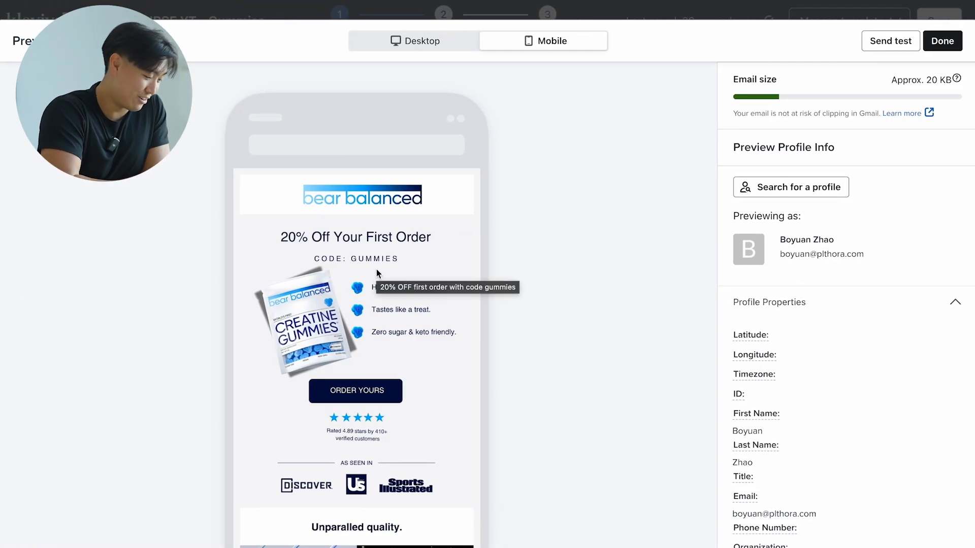
Check the mobile preview in Klaviyo down to the footer and return to the email editor
scroll(377, 273, down, 15)
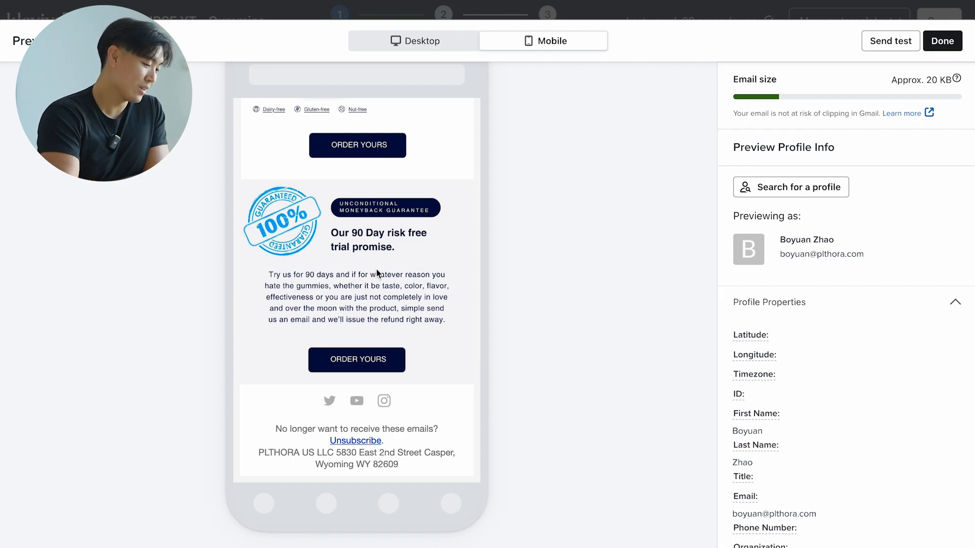
click(942, 41)
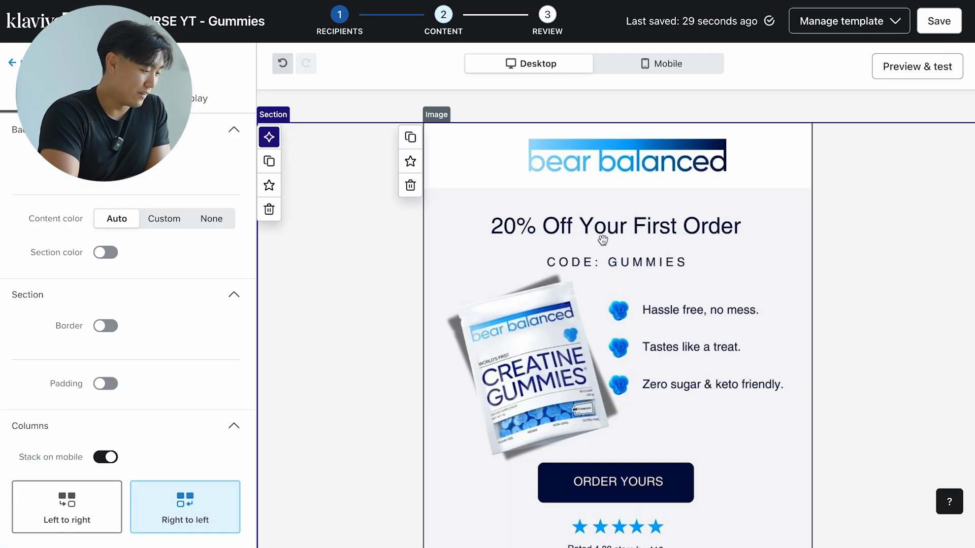